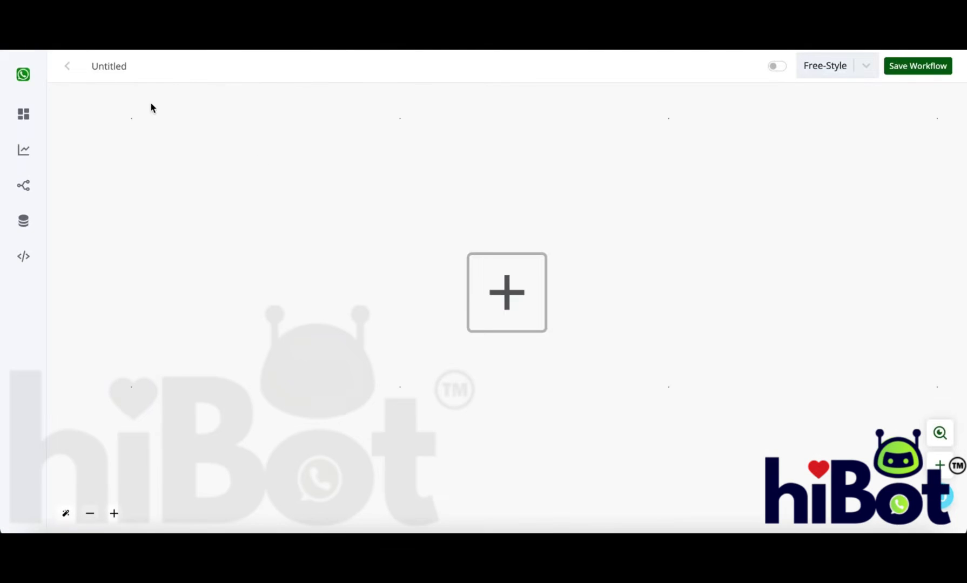
Name the workflow "new order" and add a WhatsApp Chat Bot trigger for When New Order Received.
double_click(117, 64)
text(new order)
click(532, 288)
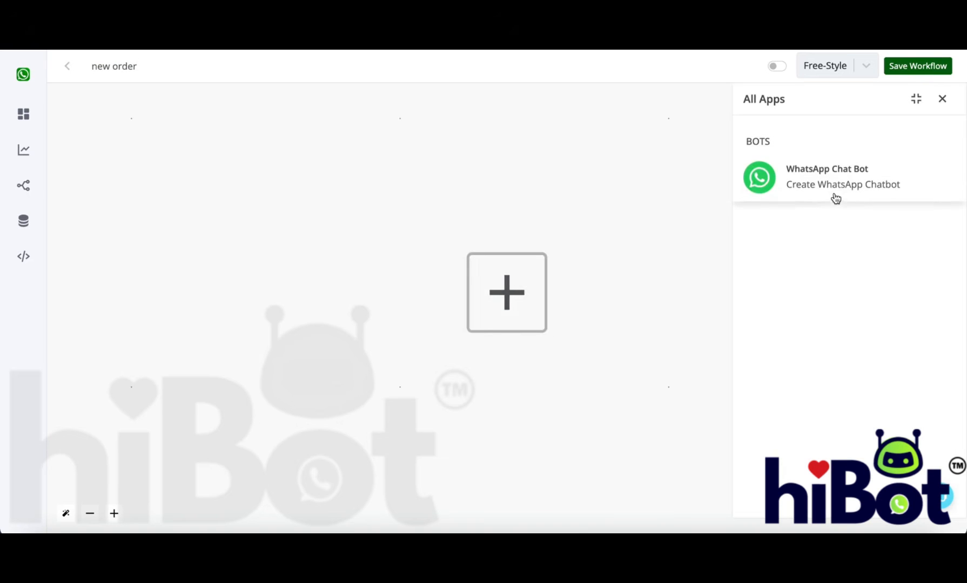
click(810, 199)
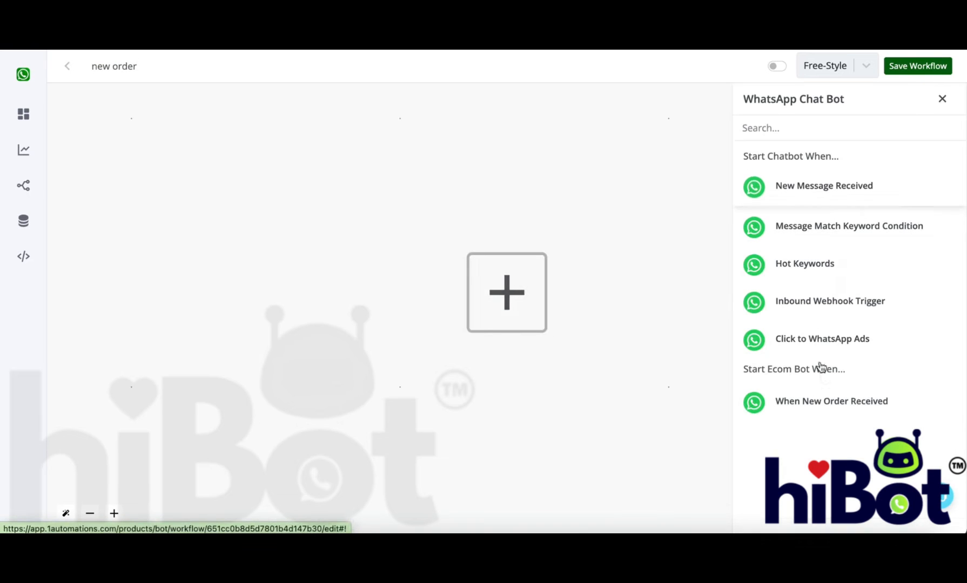
drag(752, 371, 826, 371)
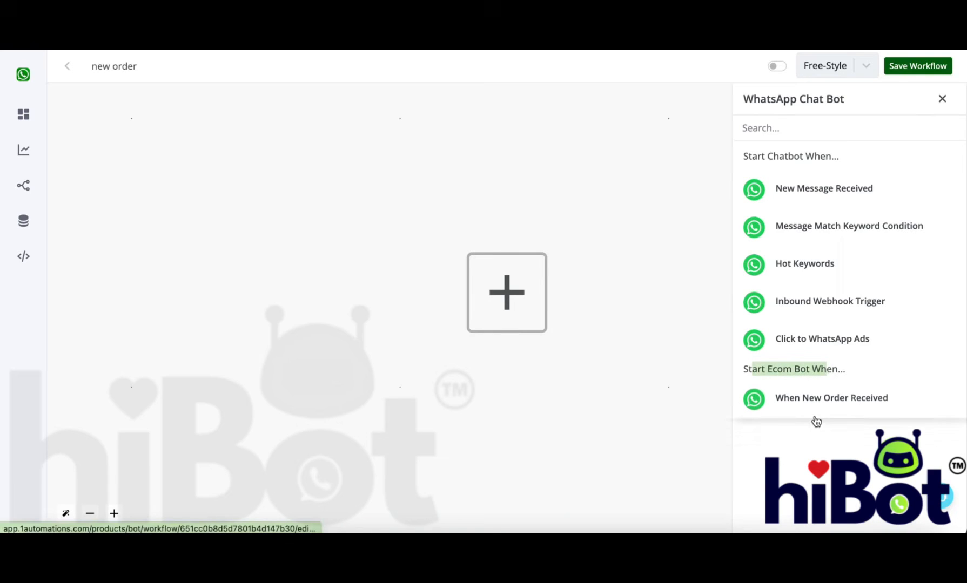
click(795, 406)
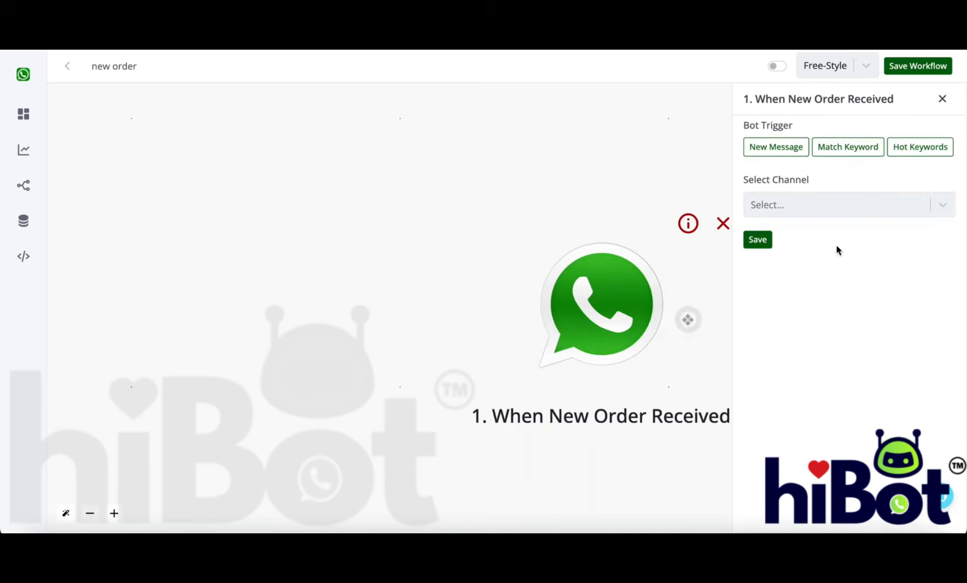
Assign the Working Channel to the new order trigger and save the trigger settings.
click(853, 205)
click(852, 207)
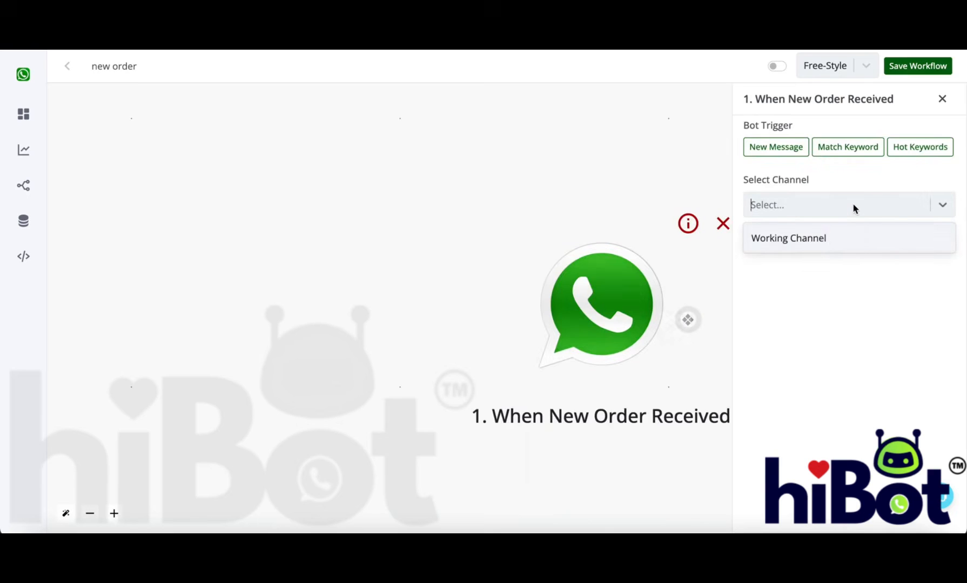
click(846, 243)
click(757, 239)
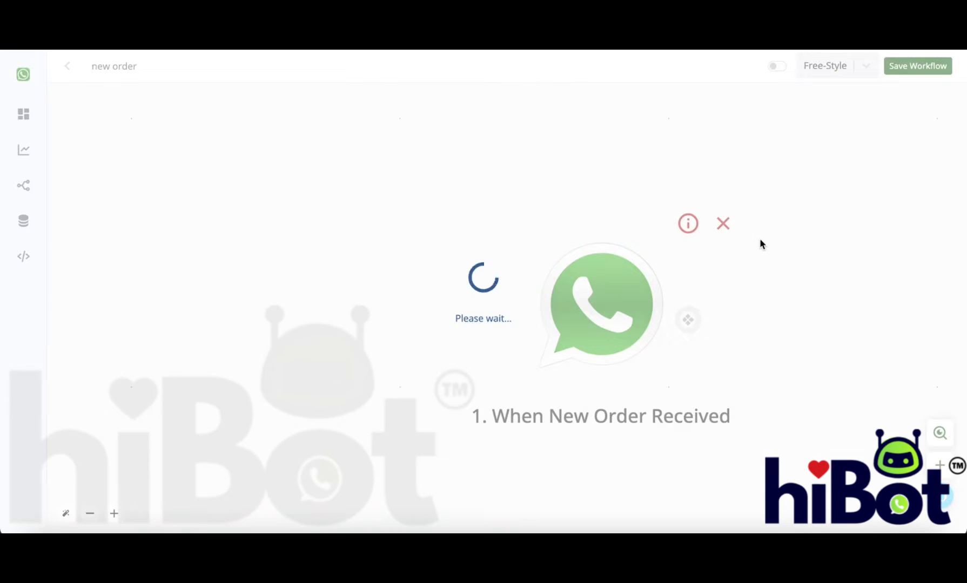
Connect an Ask Question action to the order trigger and choose Interactive Message as its question type.
drag(823, 293, 534, 291)
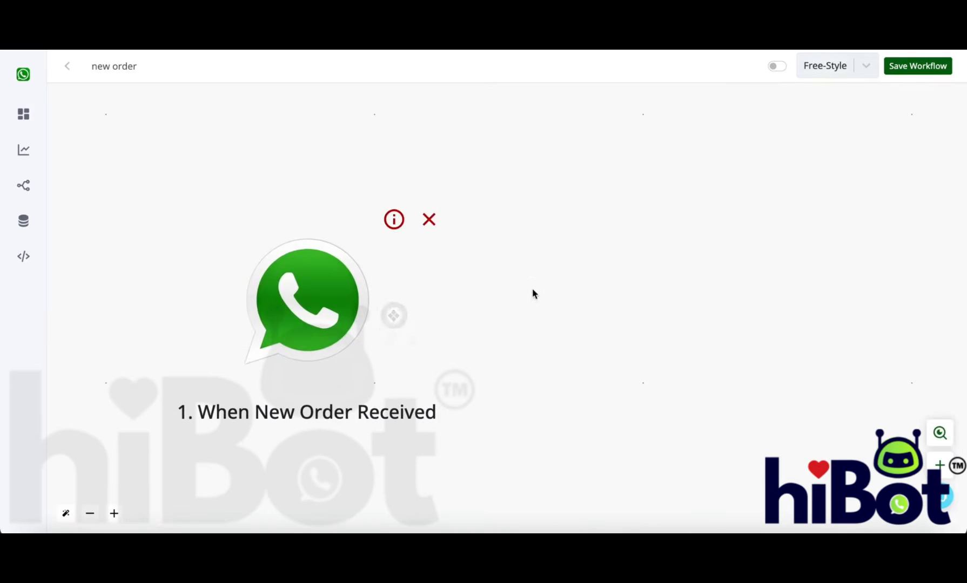
click(393, 317)
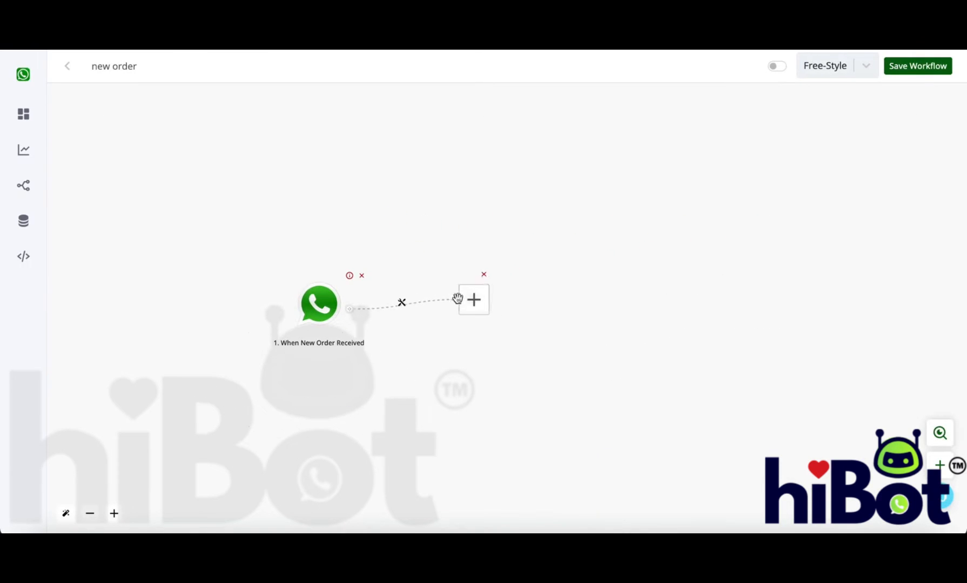
click(468, 298)
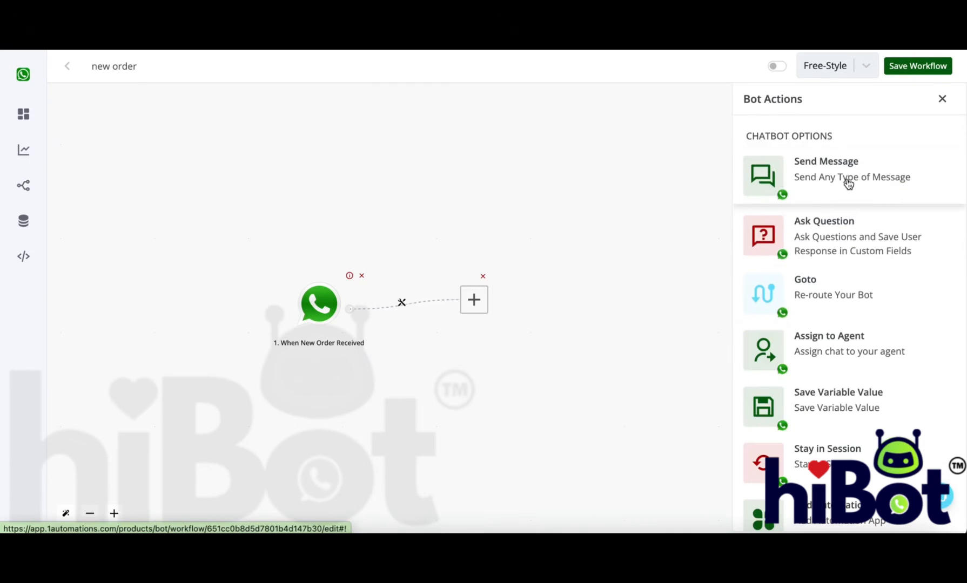
click(845, 243)
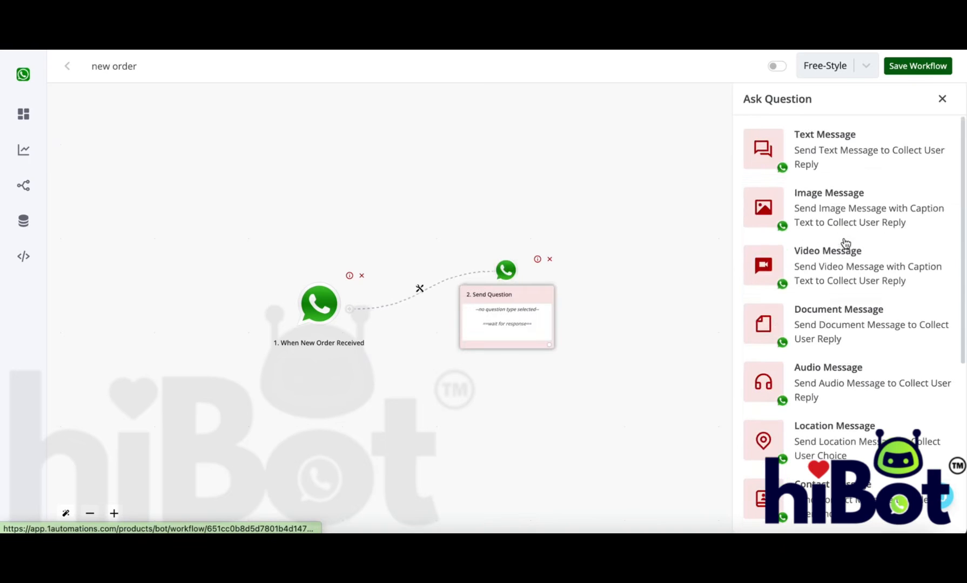
scroll(845, 246, down, 5)
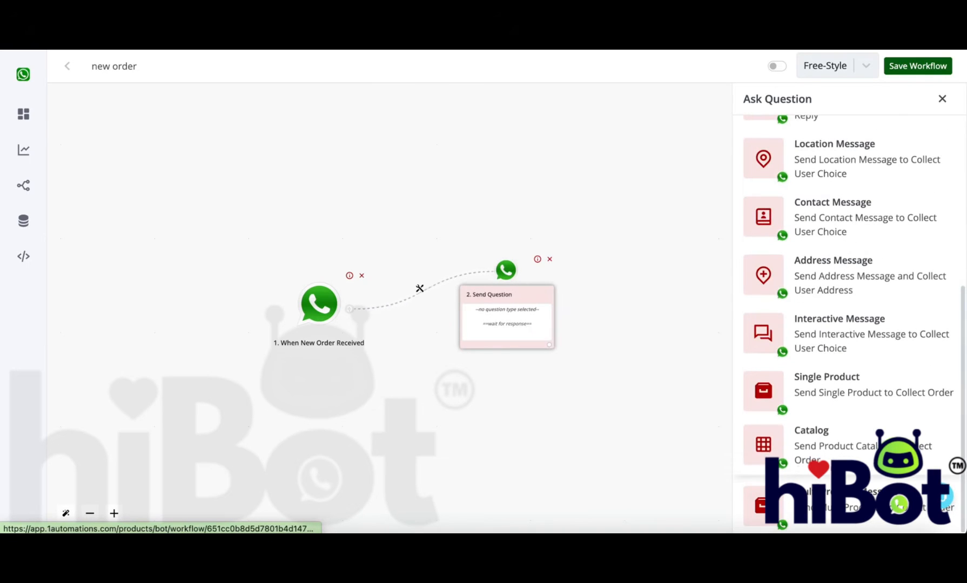
click(856, 344)
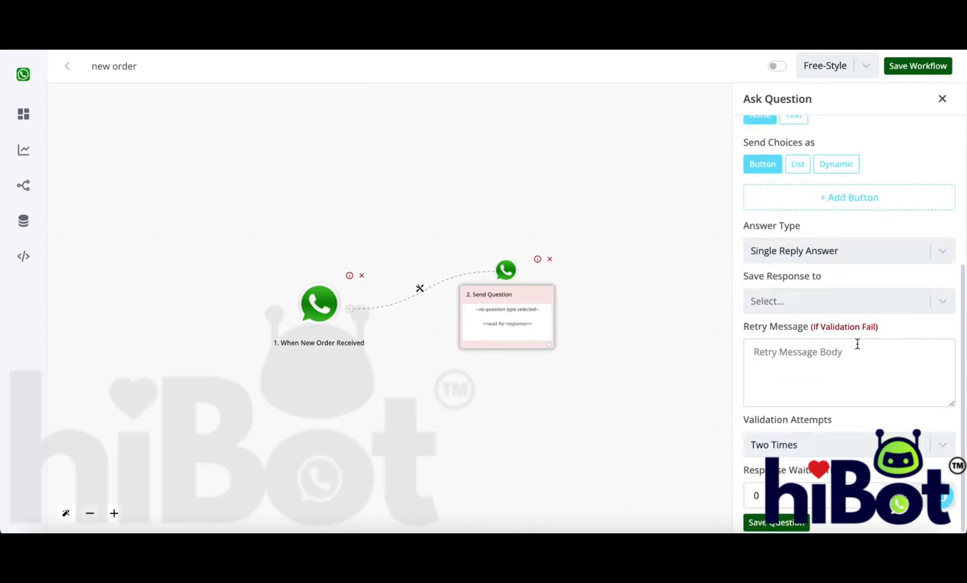
Begin the message body with "Thanks {{name}} for your order", followed by "your order number is" on a new line.
scroll(857, 344, up, 5)
click(831, 278)
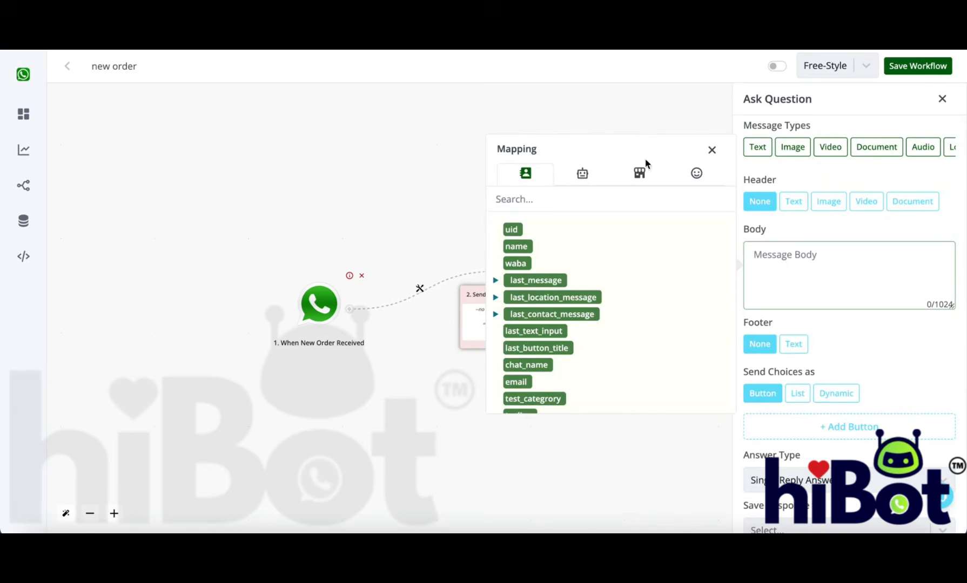
click(638, 176)
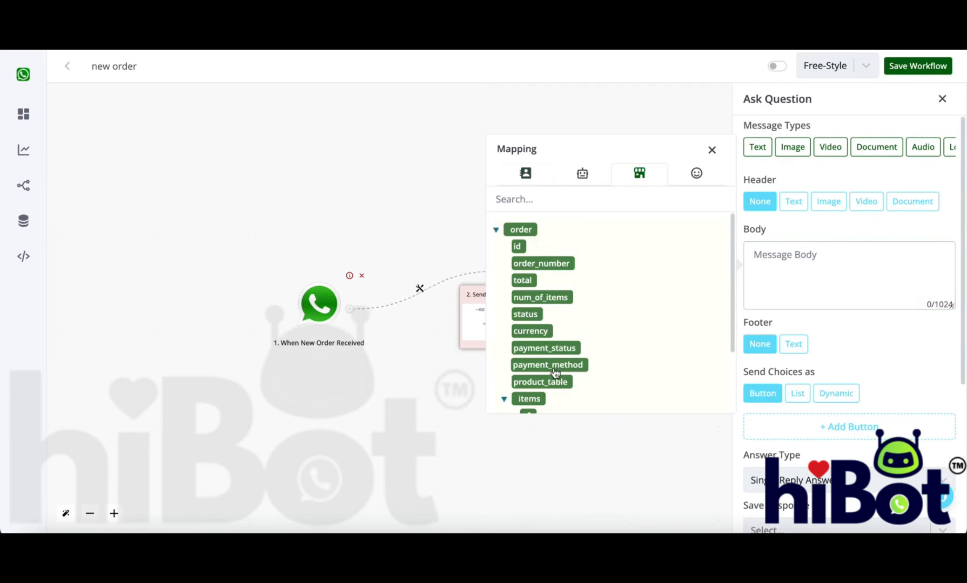
scroll(554, 373, down, 2)
scroll(553, 319, up, 2)
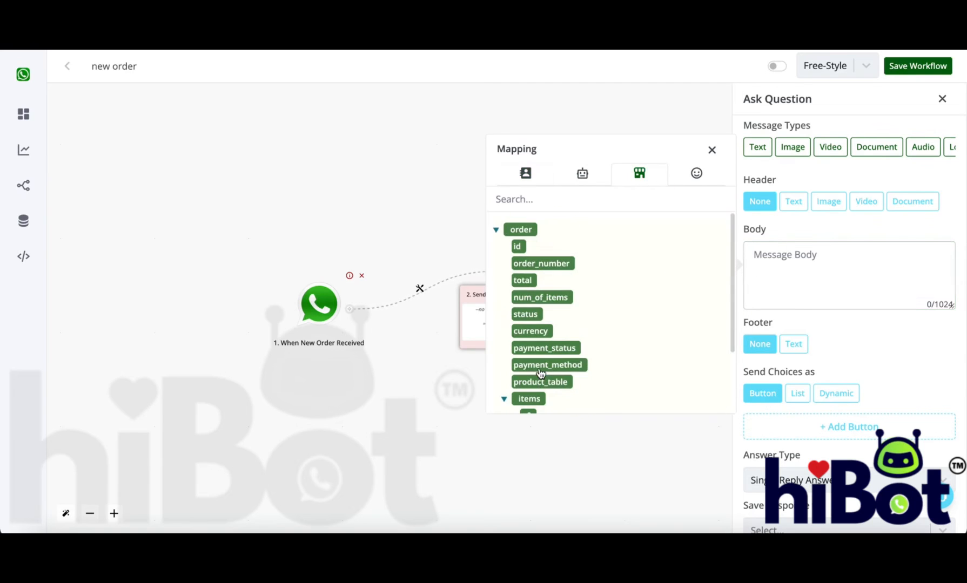
click(854, 265)
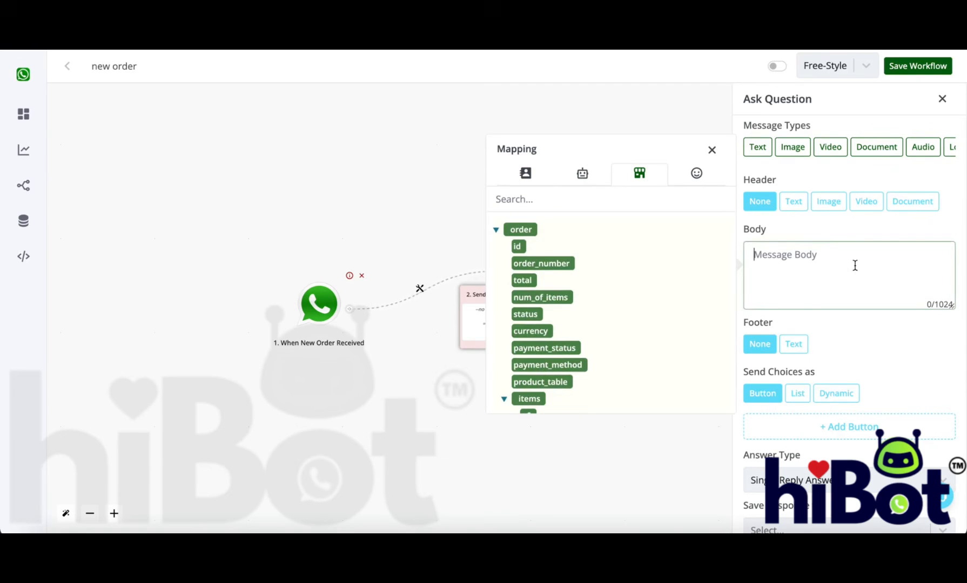
text(Thanks)
click(524, 173)
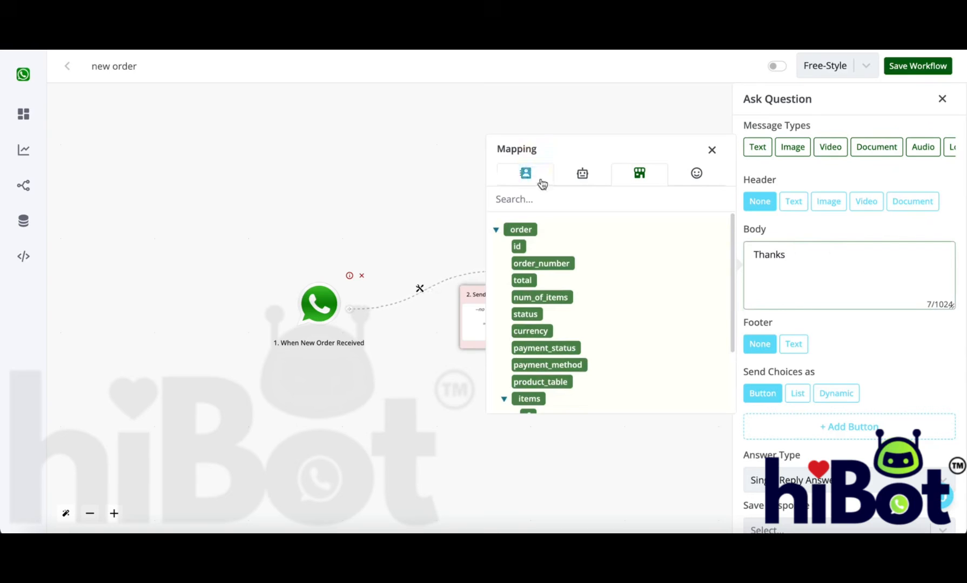
click(516, 250)
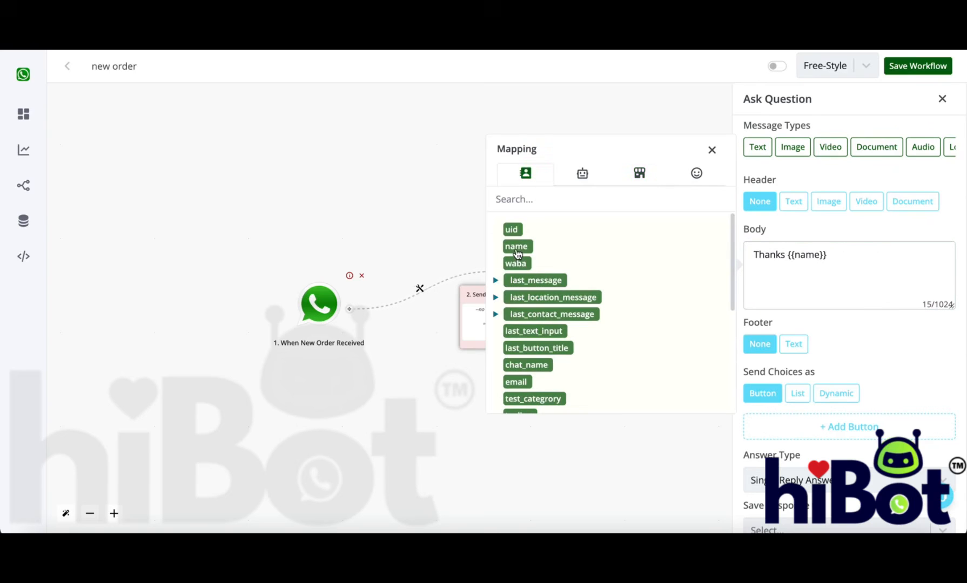
click(841, 262)
text(for your order)
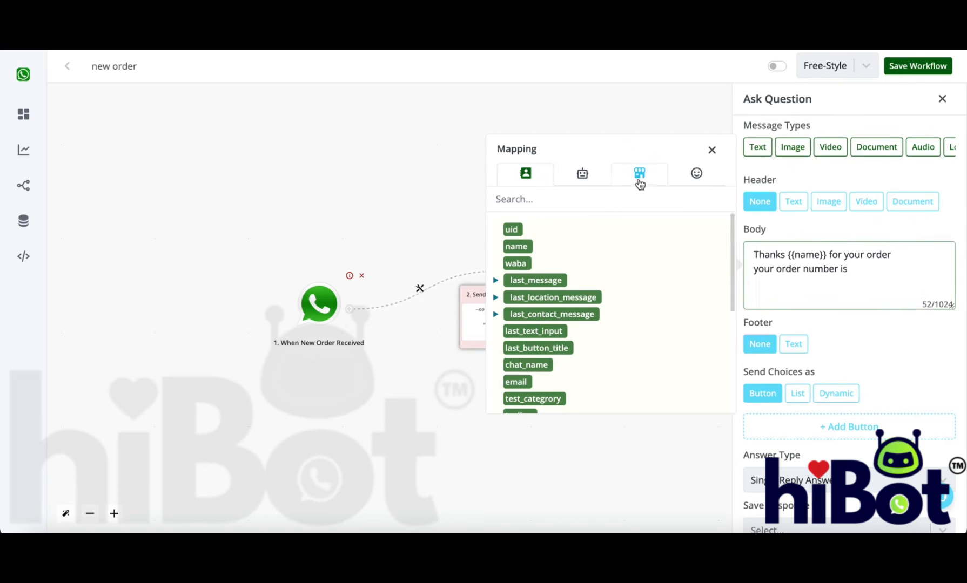
Insert the order_number variable after "your order number is" and enclose it in asterisks for bold formatting.
click(640, 173)
click(541, 263)
click(874, 296)
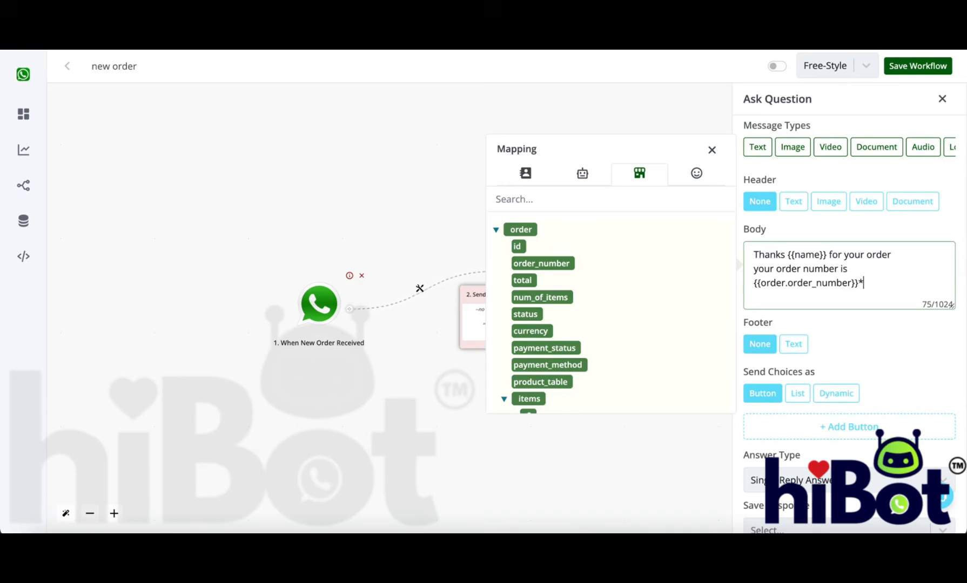
click(749, 280)
text(*)
click(921, 301)
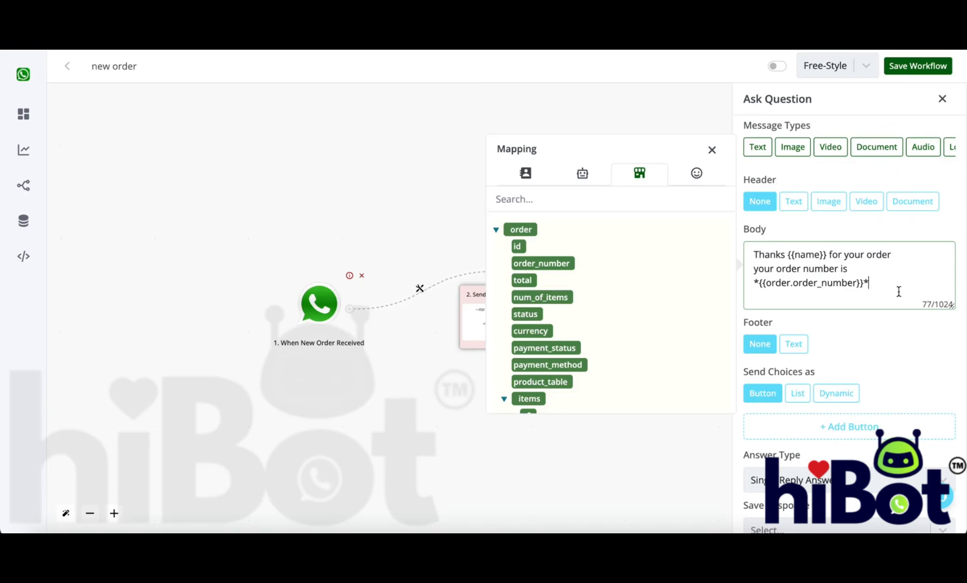
Add the line "Order total is {{order.currency}} {{order.total}}" to the message body, leaving blank lines around it.
key(Return)
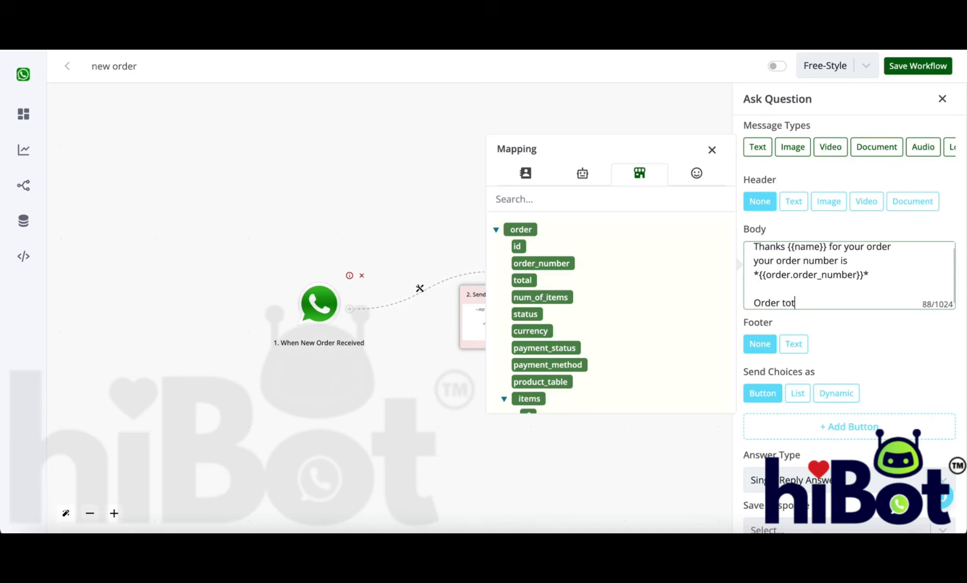
text(Order total is)
click(533, 331)
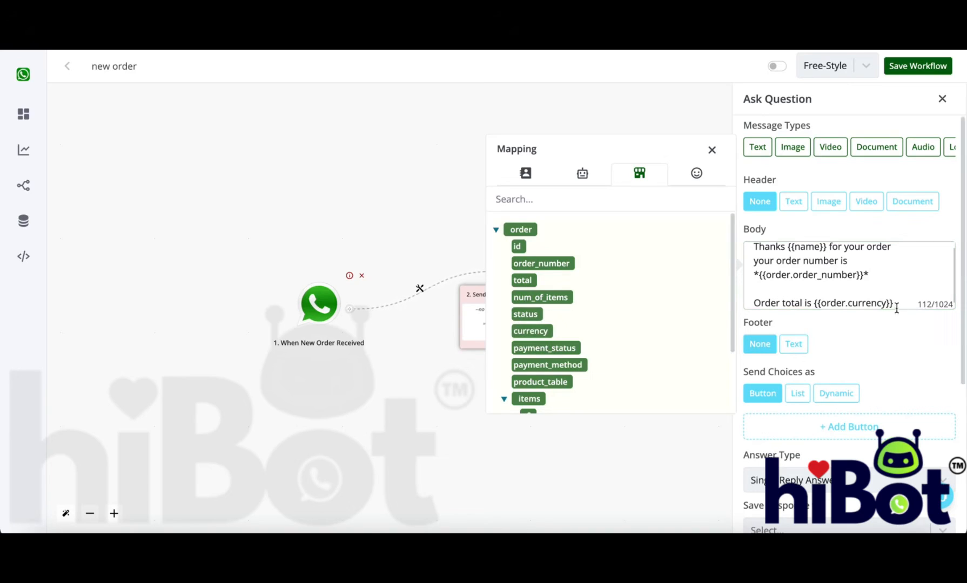
click(540, 277)
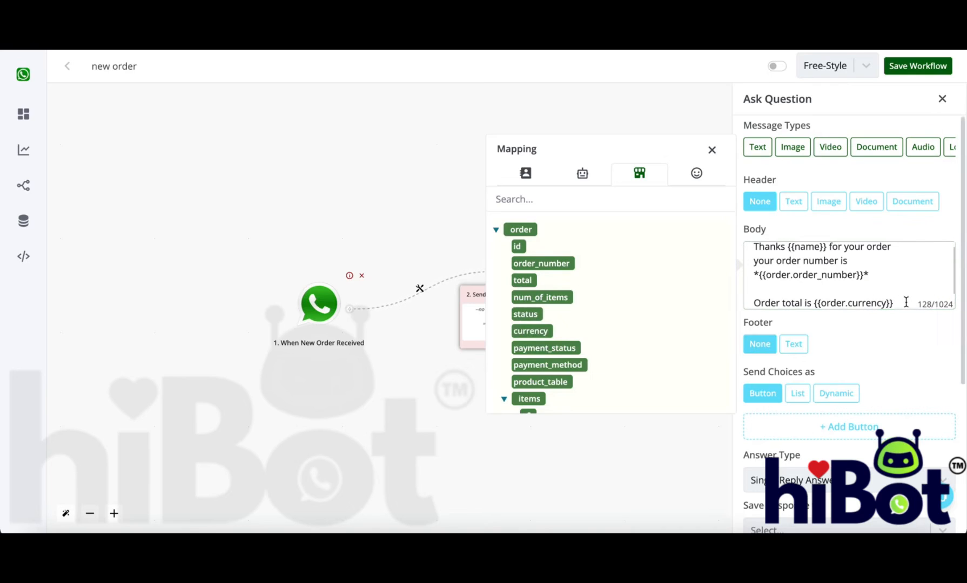
key(Return)
key(Return)
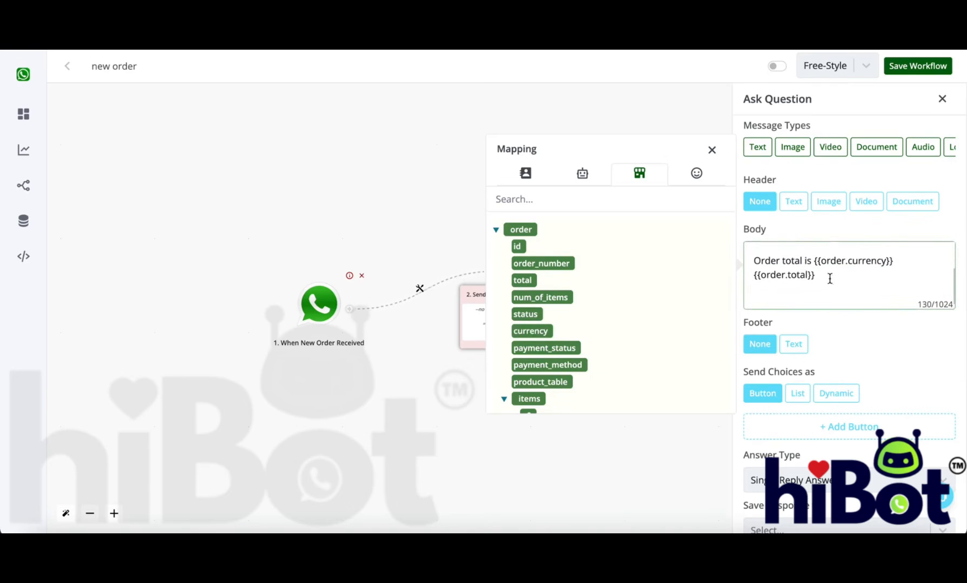
drag(837, 277, 751, 274)
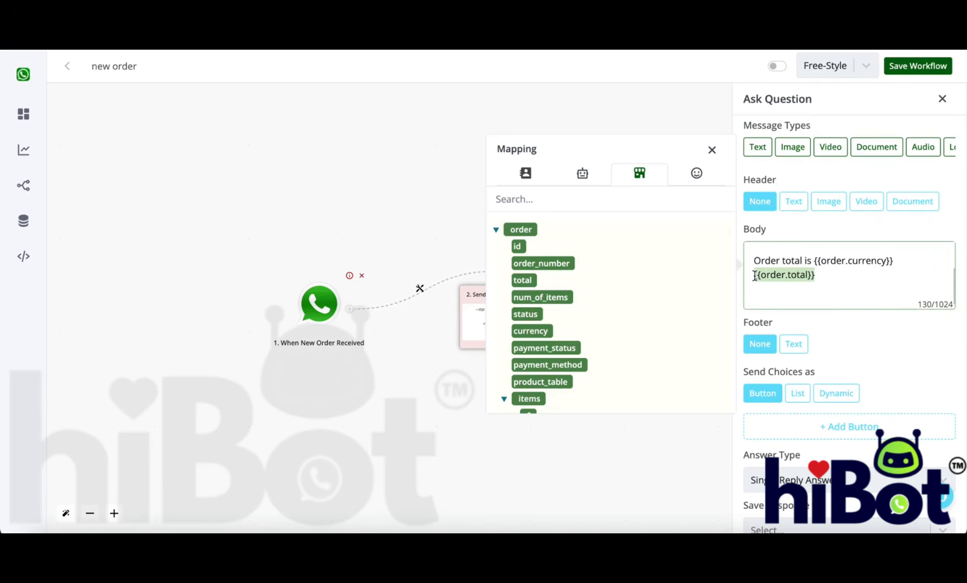
drag(754, 259, 811, 273)
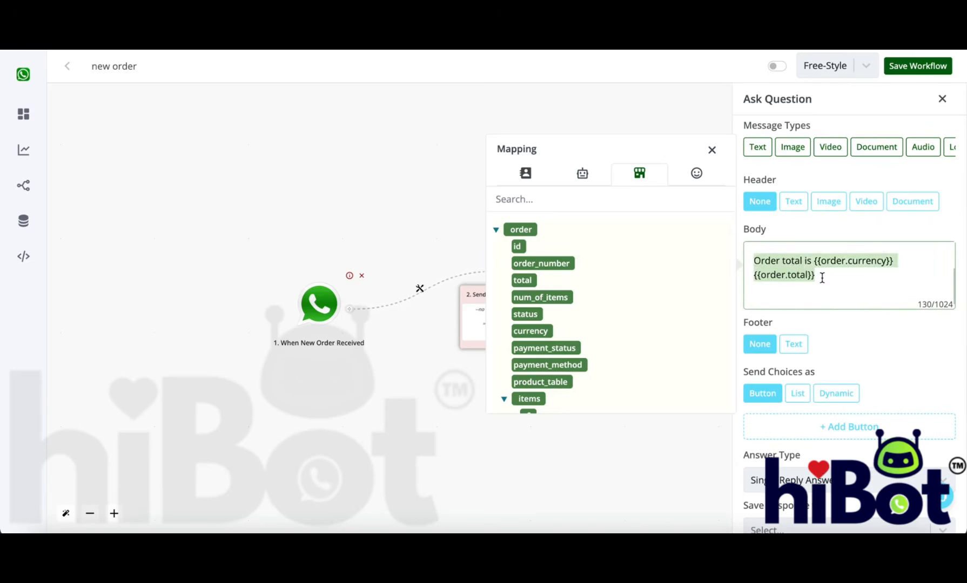
Add "Your product info -" with the {{order.product_table}} variable on the next line, and close the variable mapping.
click(819, 298)
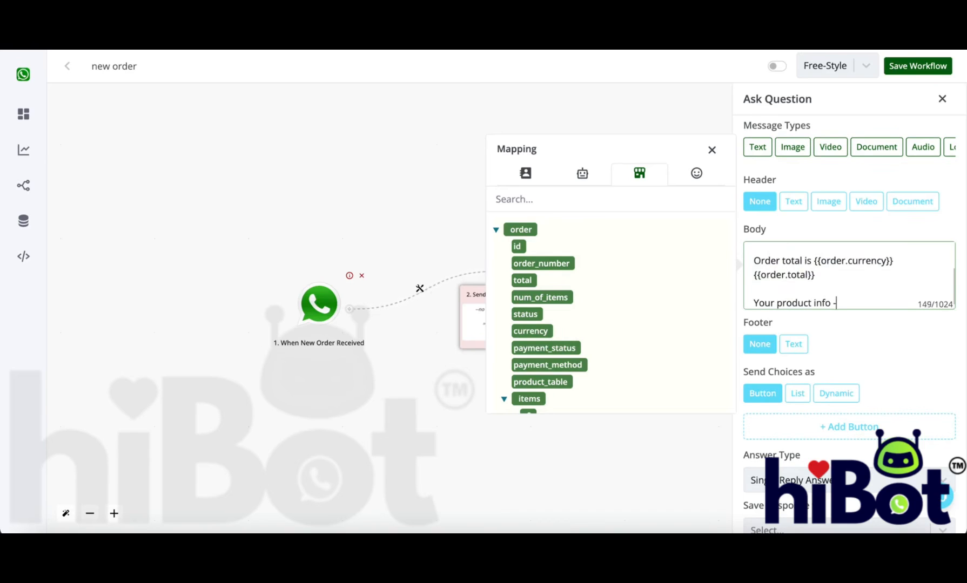
key(Return)
scroll(590, 359, down, 2)
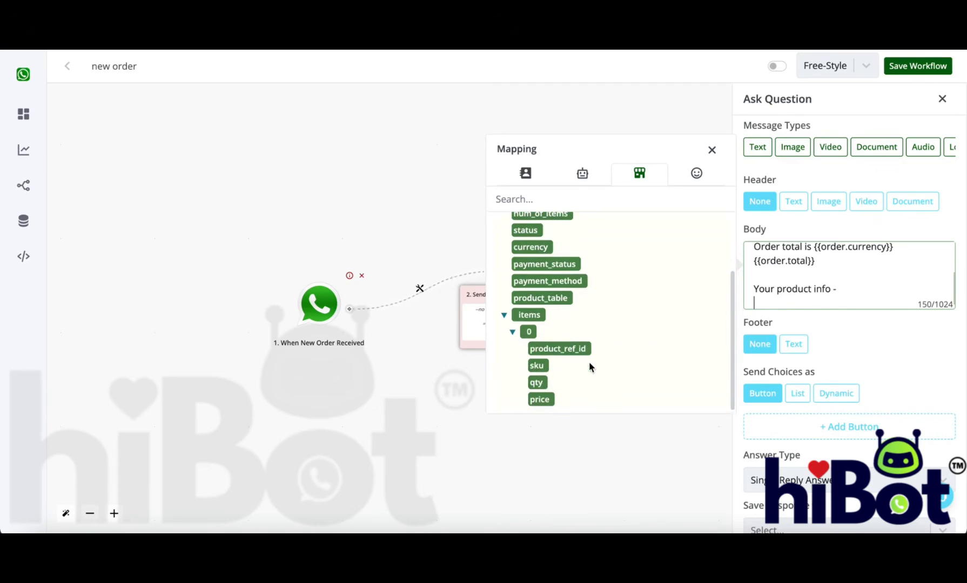
click(543, 297)
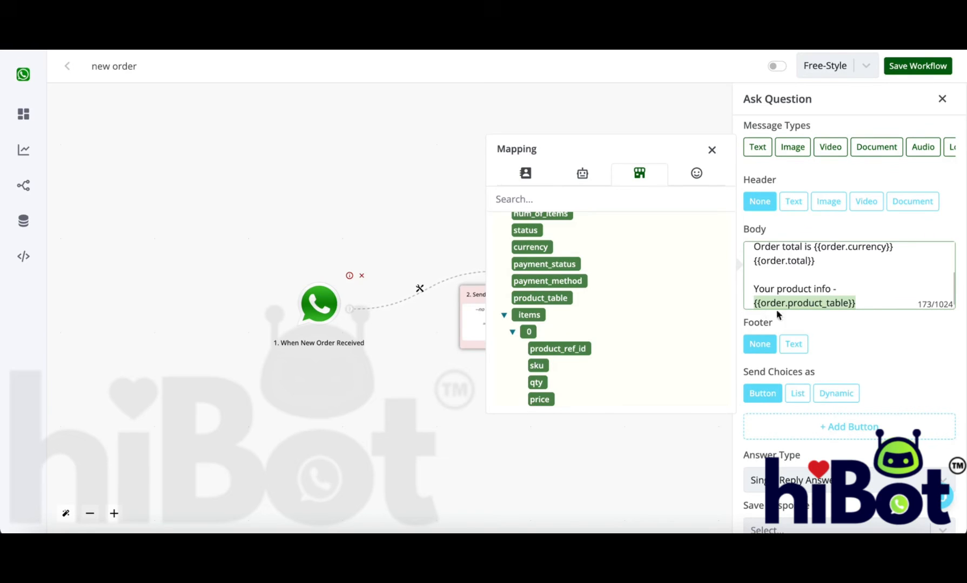
click(869, 296)
scroll(869, 296, down, 1)
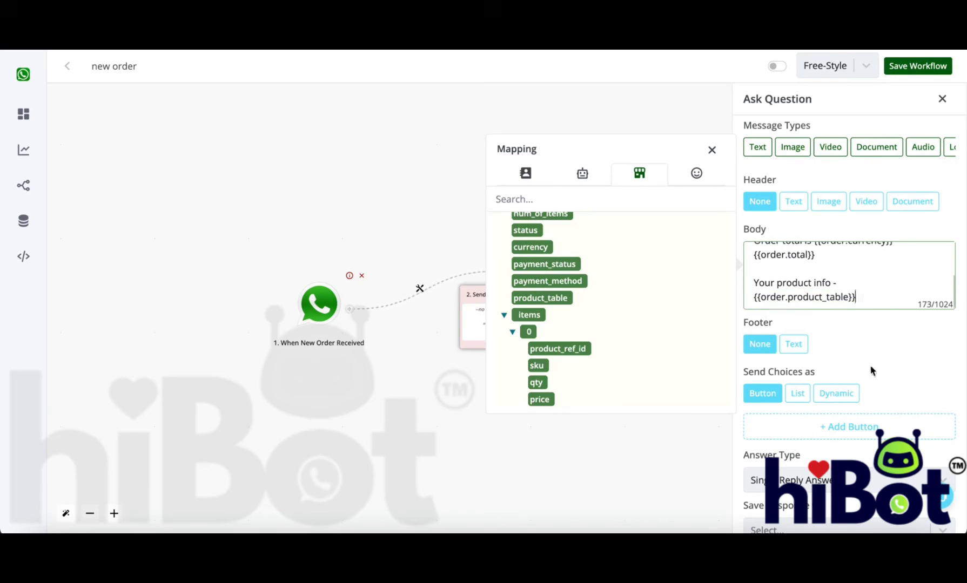
click(711, 150)
Add a reply button to the question, label it "Proceed" and save its choice configuration.
scroll(871, 236, down, 5)
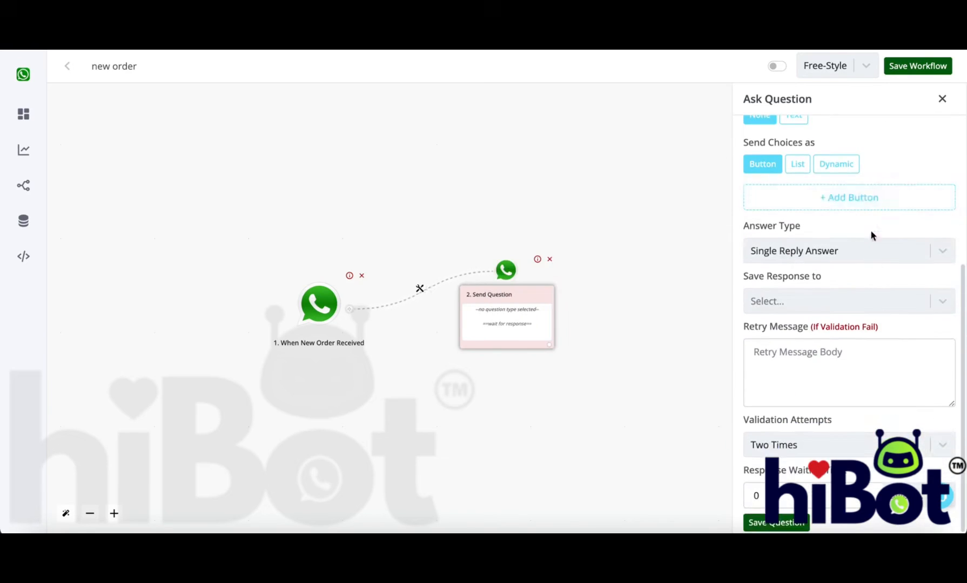
click(859, 195)
click(848, 206)
click(672, 204)
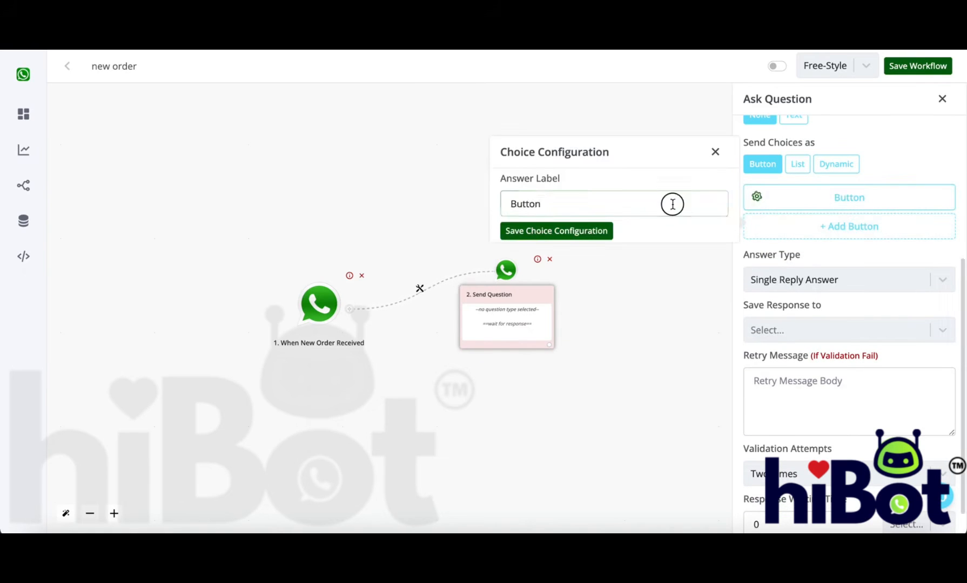
key(ctrl+a)
text(P)
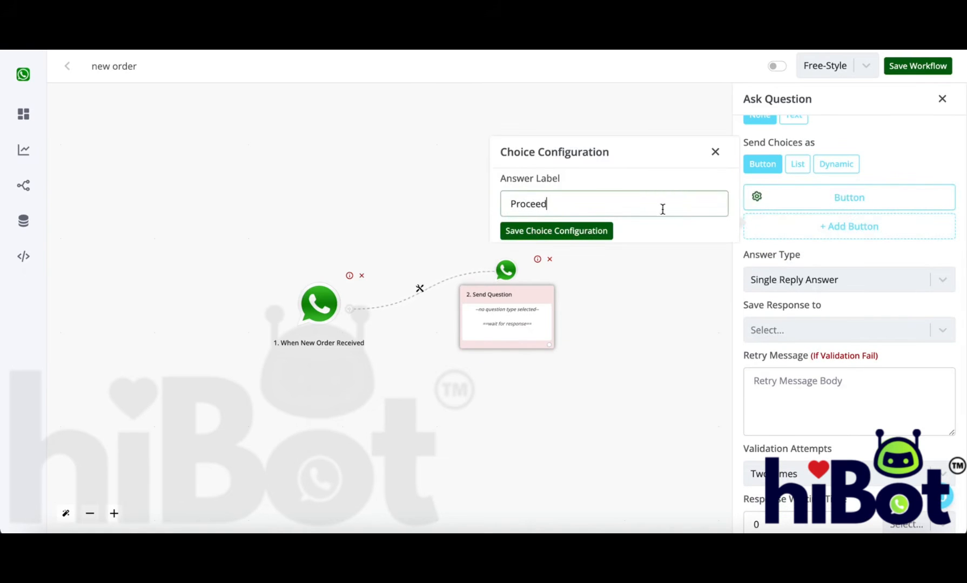
click(599, 231)
Add a second reply button to the question, label it "Cancel" and save its choice configuration.
click(848, 227)
click(782, 238)
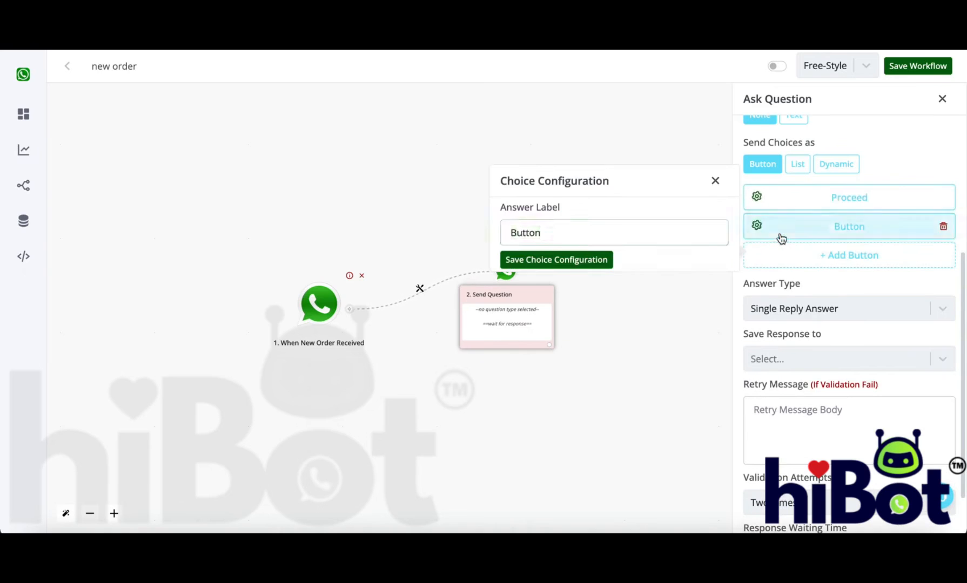
click(606, 231)
key(ctrl+a)
text(Canc)
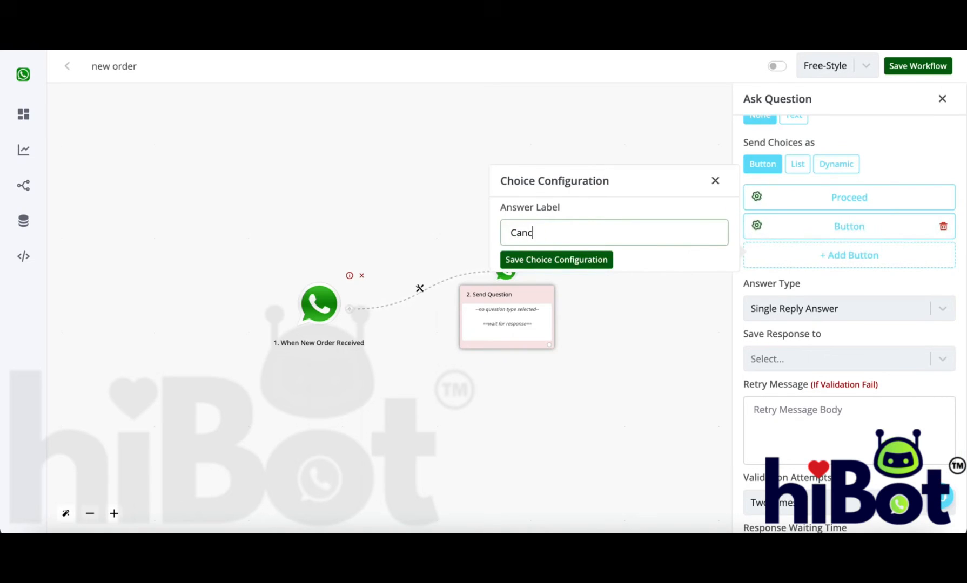
text(el)
click(557, 260)
Add "Kindly click below button to continue" after a blank line at the end of the message body and save the question.
scroll(874, 270, up, 2)
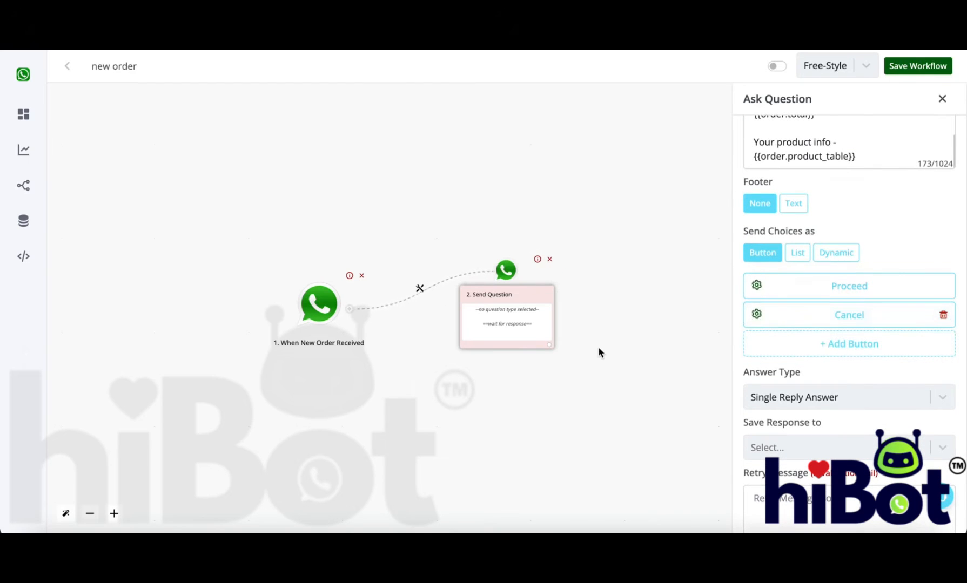
scroll(862, 281, up, 2)
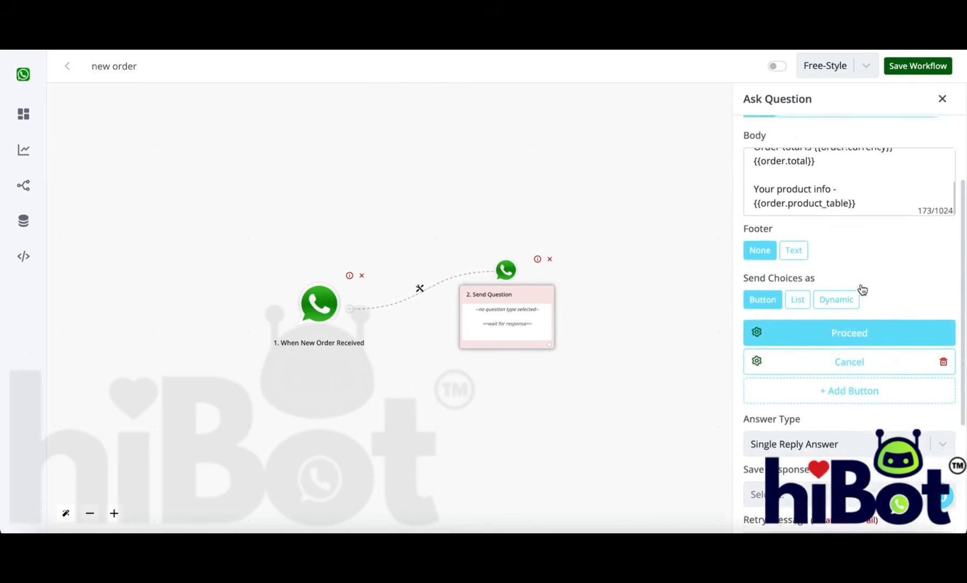
click(863, 243)
key(Return)
key(Return)
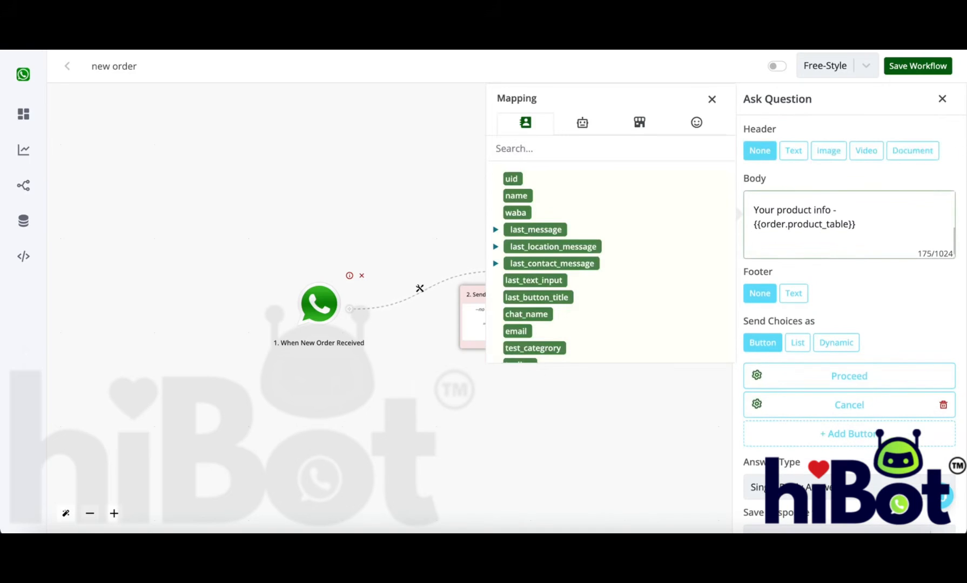
text(Kindly click below butt)
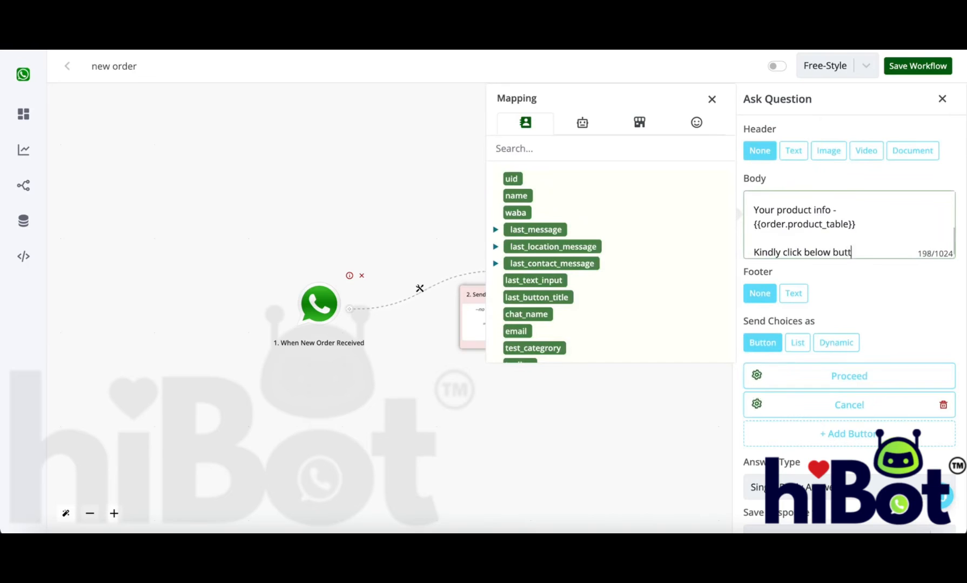
text(on to continue)
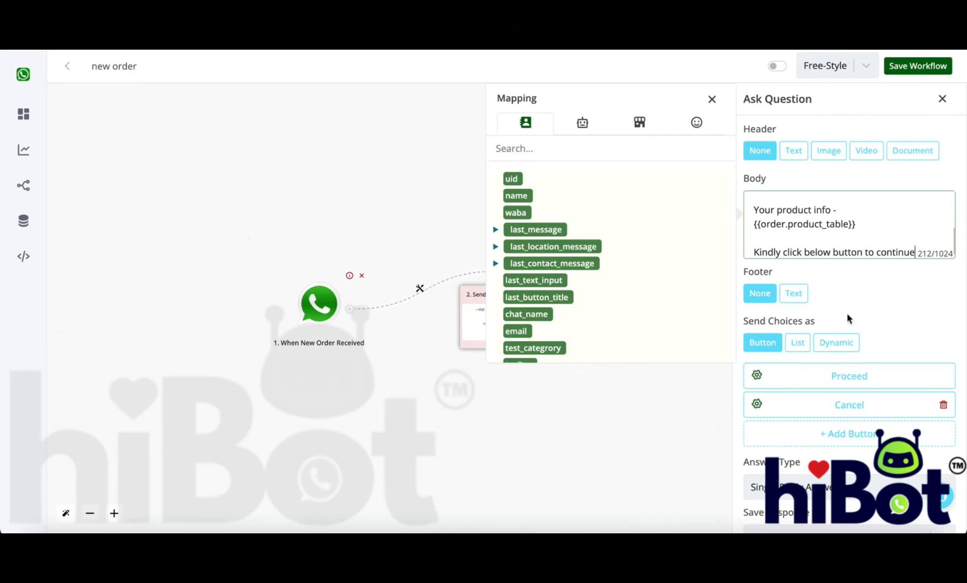
scroll(848, 319, down, 5)
click(803, 523)
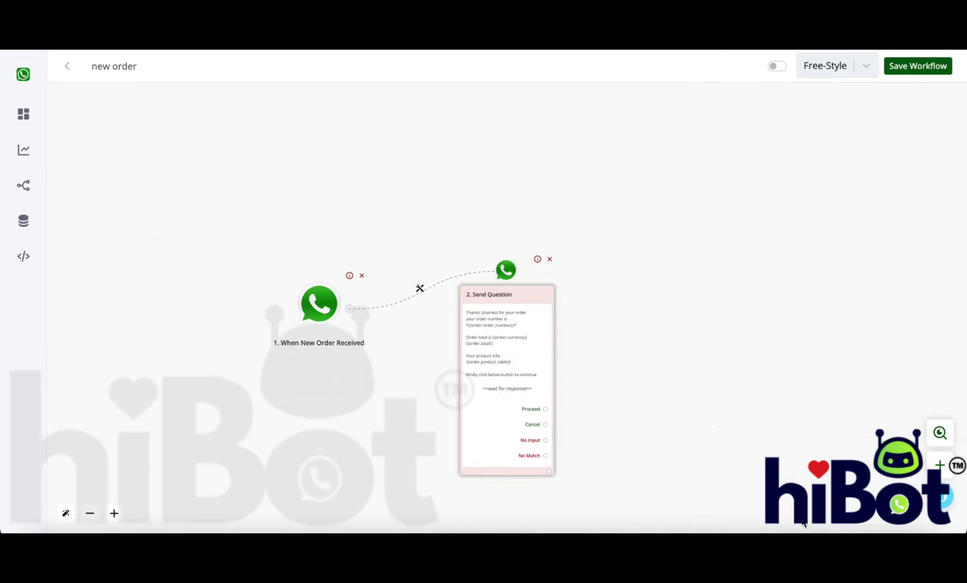
Attach a native e-commerce action to the question's Cancel reply and make it an Update Order action.
scroll(547, 423, up, 3)
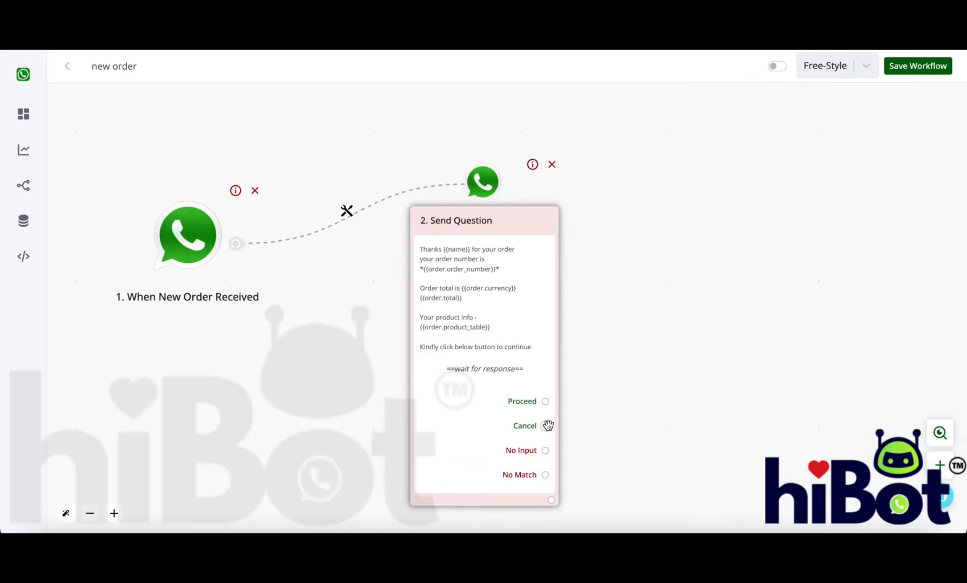
click(545, 426)
scroll(547, 426, down, 4)
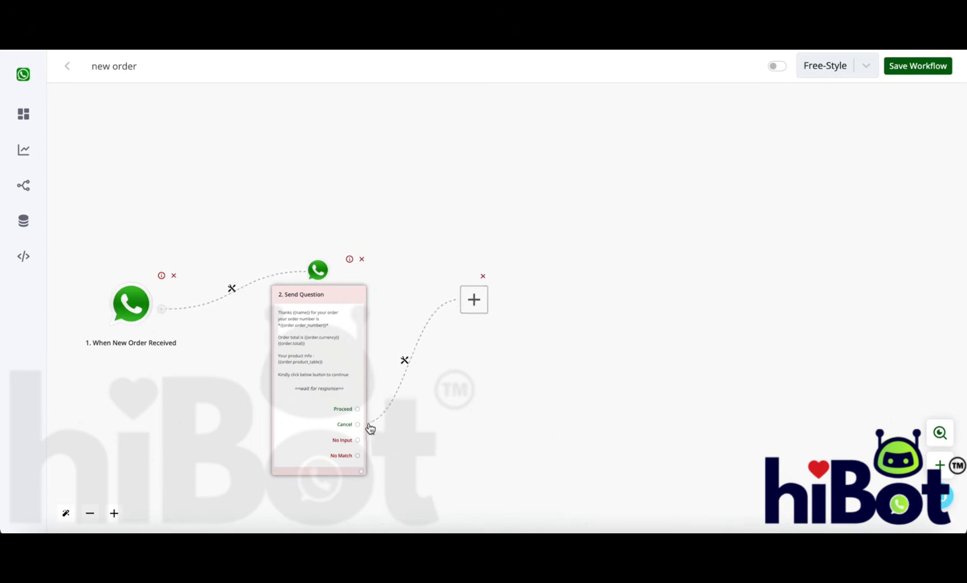
click(464, 313)
scroll(841, 366, down, 2)
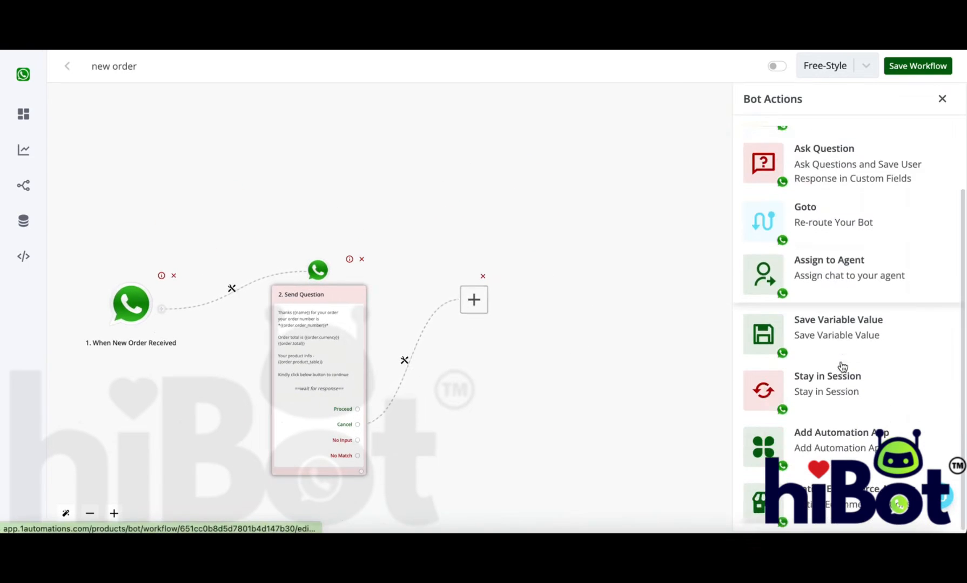
click(853, 505)
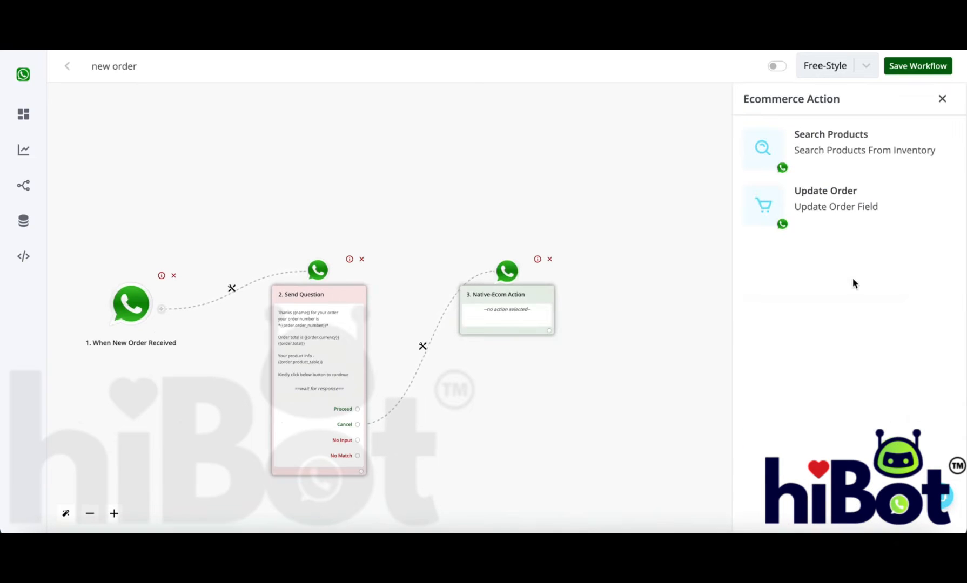
click(847, 214)
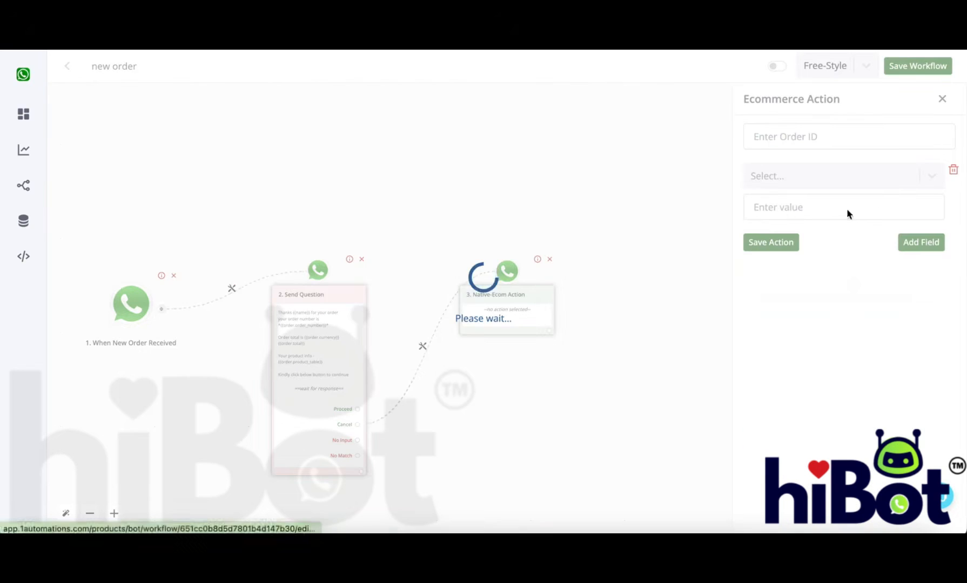
Map the Update Order action's order ID to the store variable {{order.id}}.
click(838, 143)
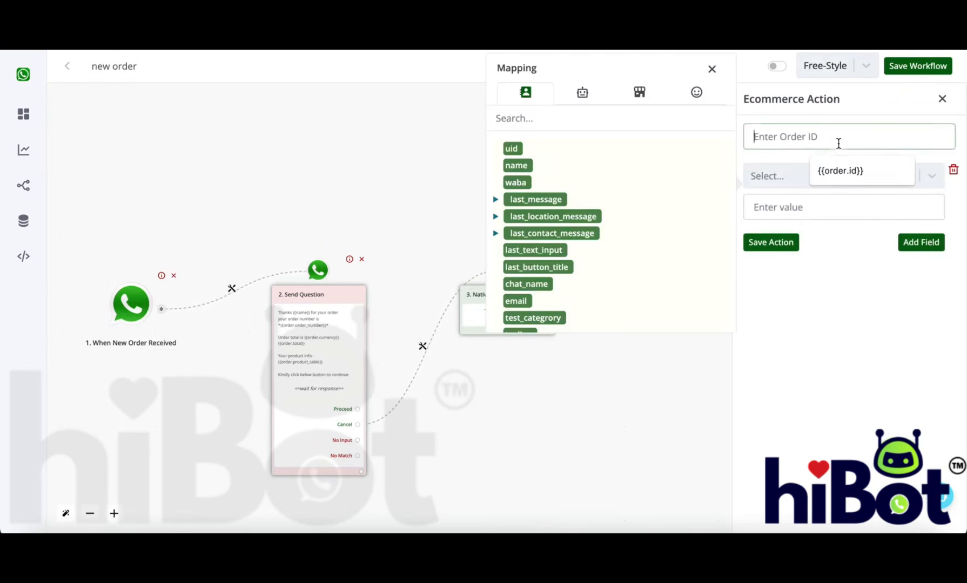
click(639, 93)
click(517, 166)
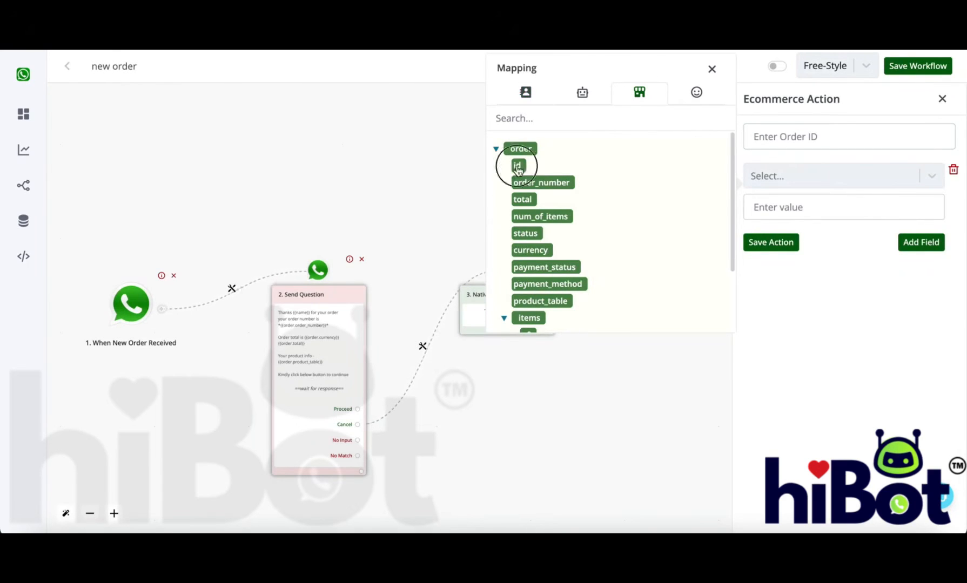
Choose Order Status as the field to update, enter the cancelled status as its value and save the action.
click(762, 178)
scroll(819, 305, down, 3)
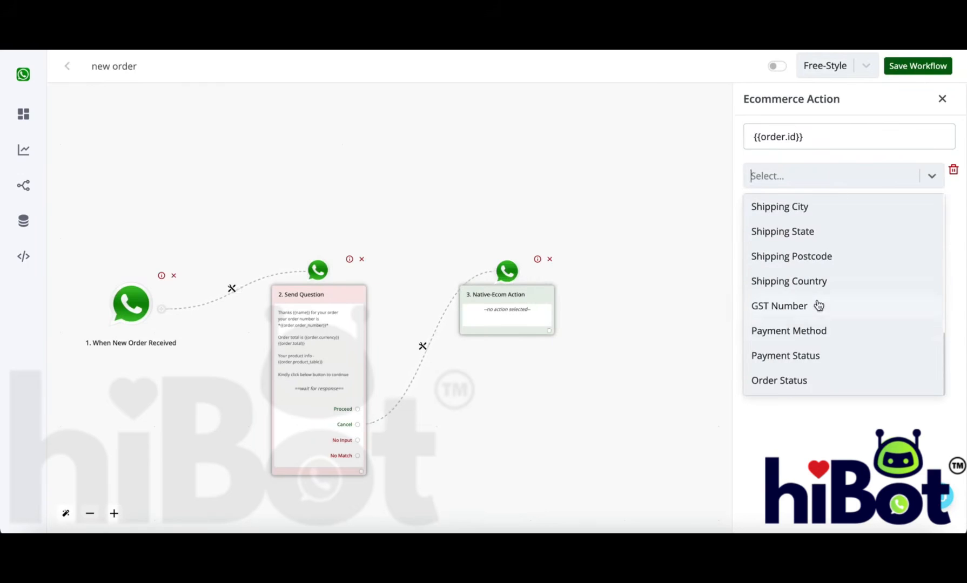
scroll(820, 306, up, 1)
scroll(820, 308, down, 1)
click(824, 387)
click(812, 204)
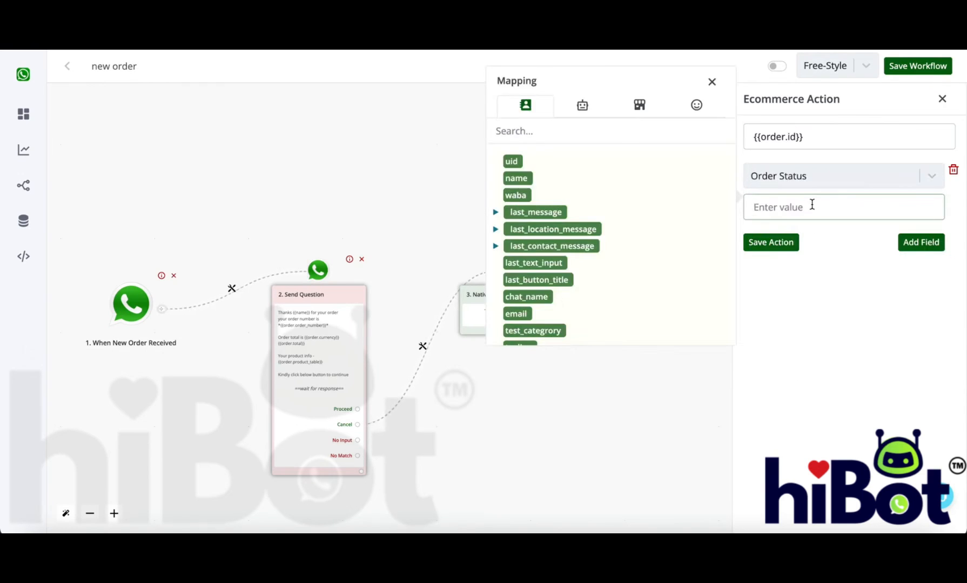
text(cance)
click(789, 240)
Add a text message after the Update Order action reading "Your order has been cancelled" and save it.
click(549, 338)
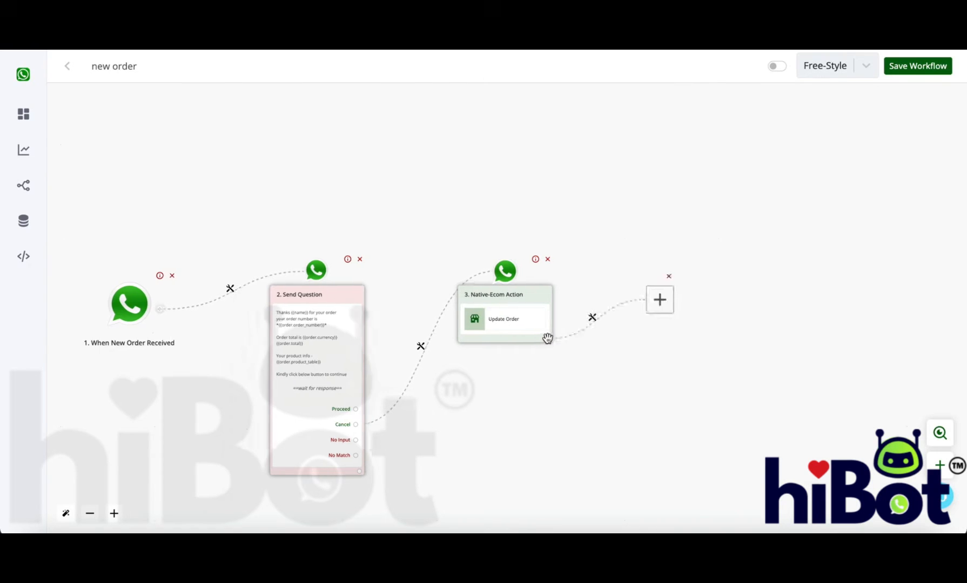
click(468, 283)
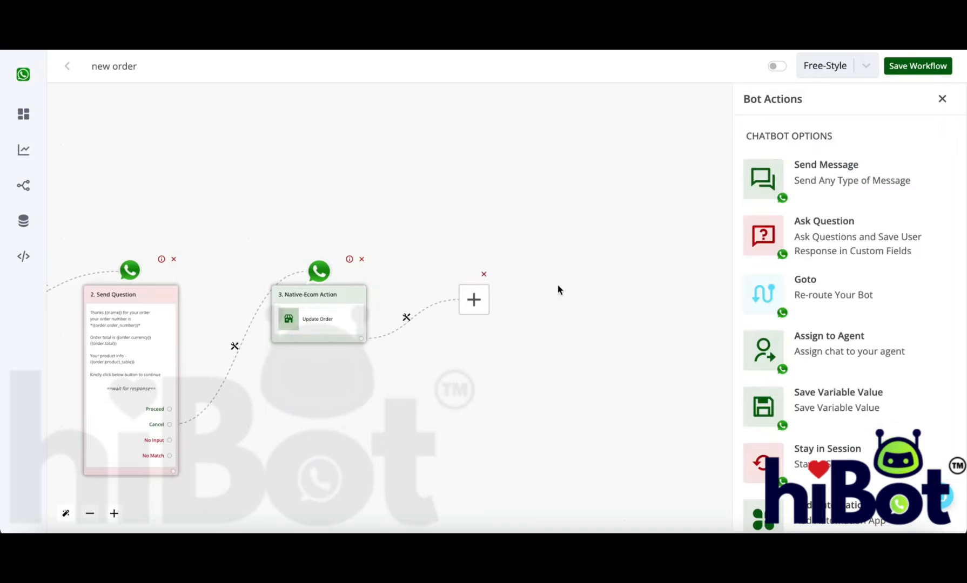
click(914, 188)
click(859, 157)
click(832, 201)
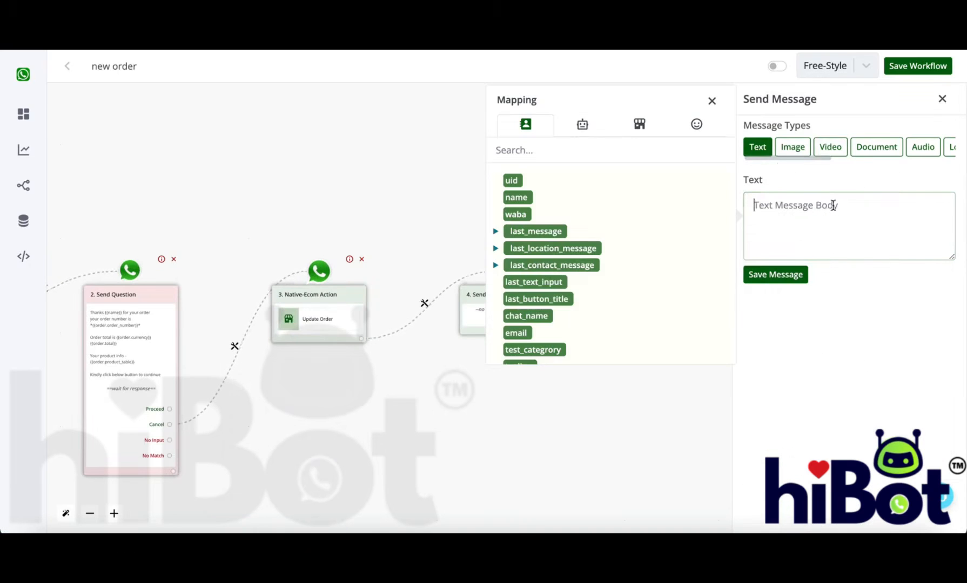
text(Your order ha)
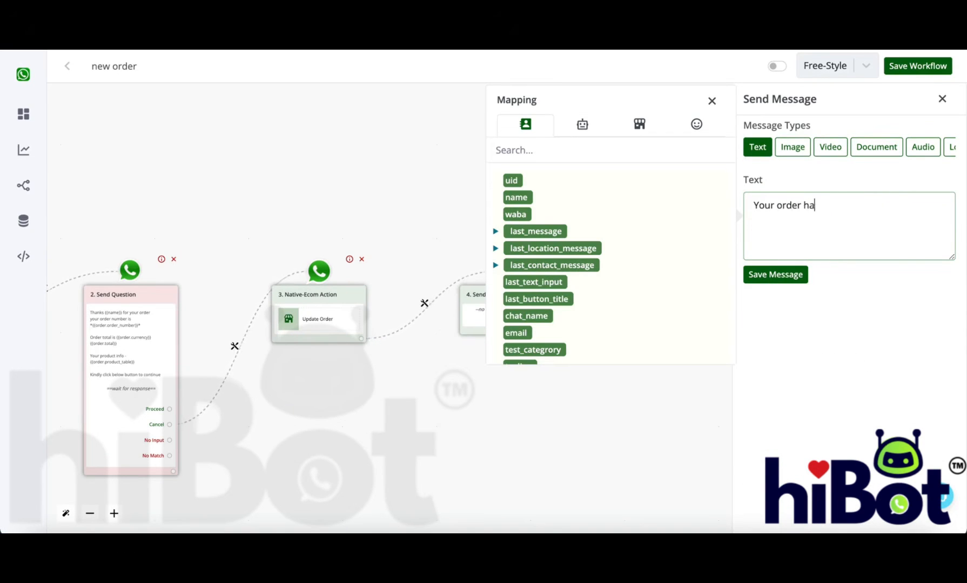
text(s been cancelled)
click(770, 270)
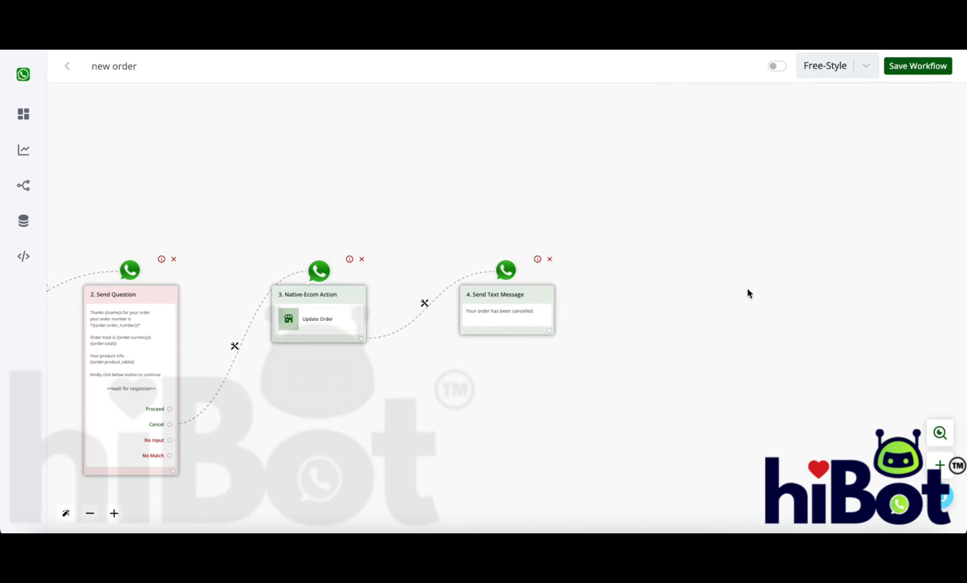
click(550, 330)
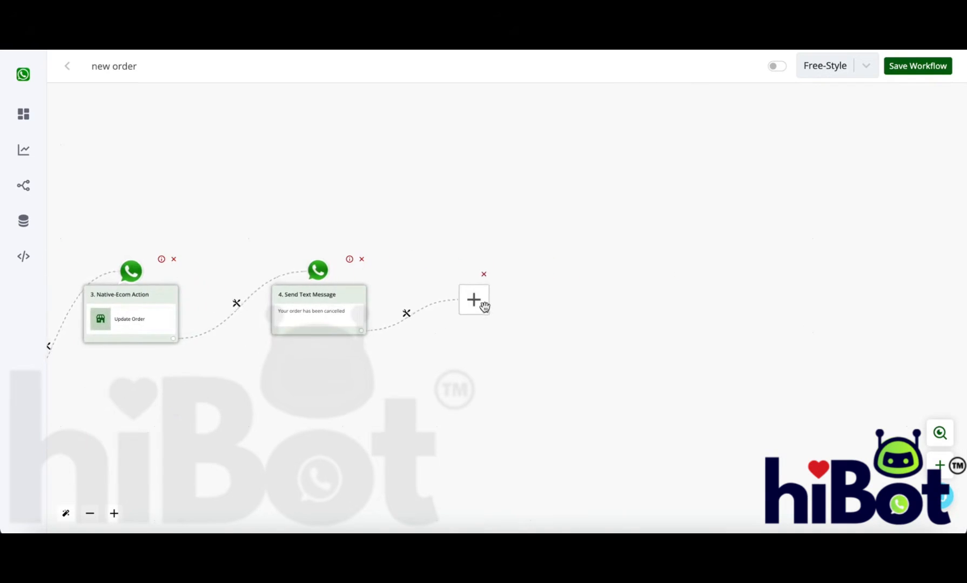
click(481, 303)
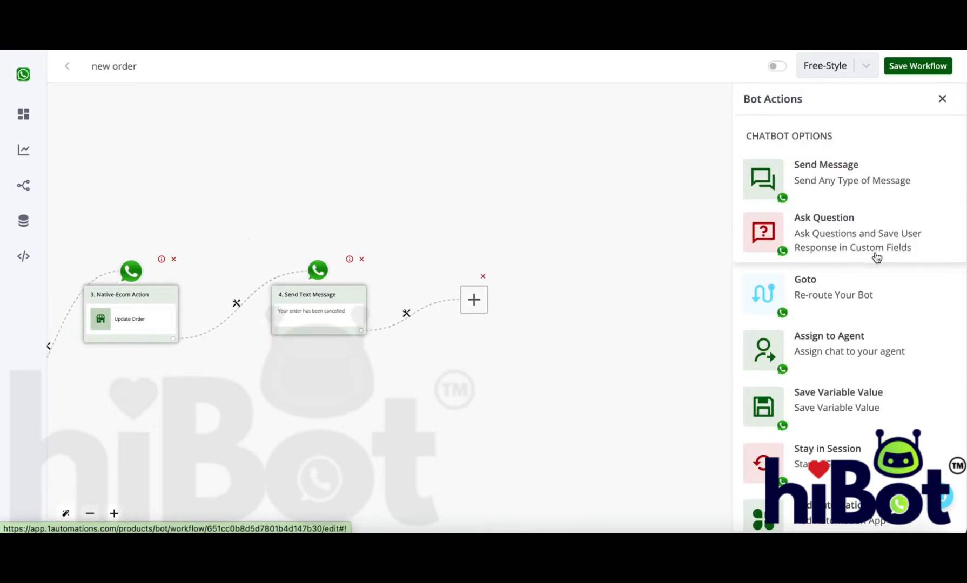
click(815, 255)
scroll(893, 394, down, 5)
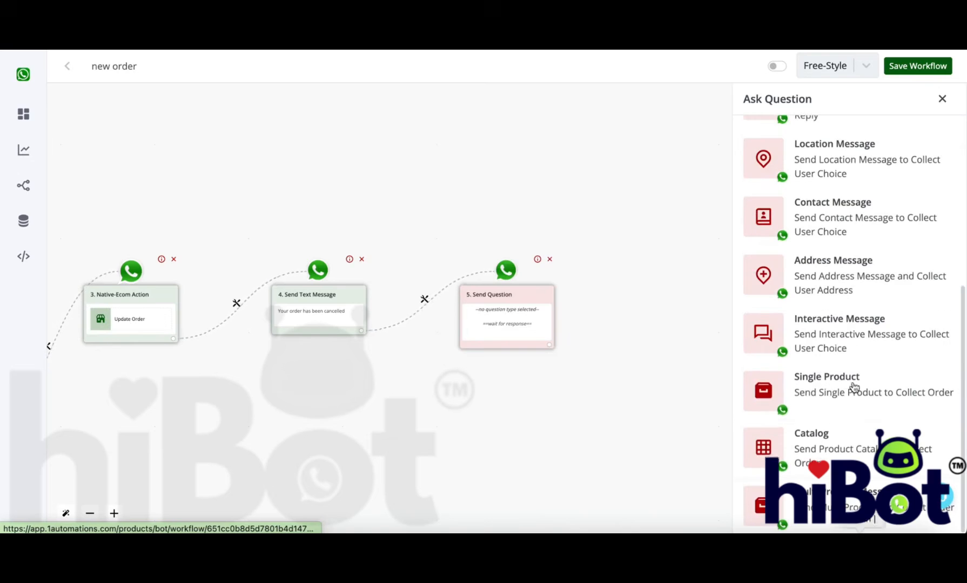
click(549, 259)
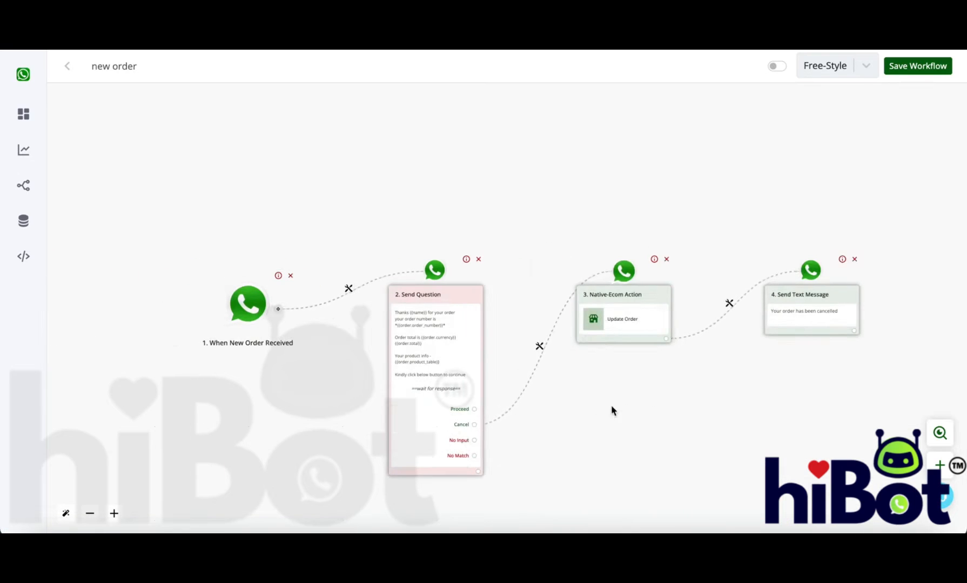
Move the Update Order and cancellation message nodes down below the question node to free space for the Proceed branch.
scroll(616, 292, down, 3)
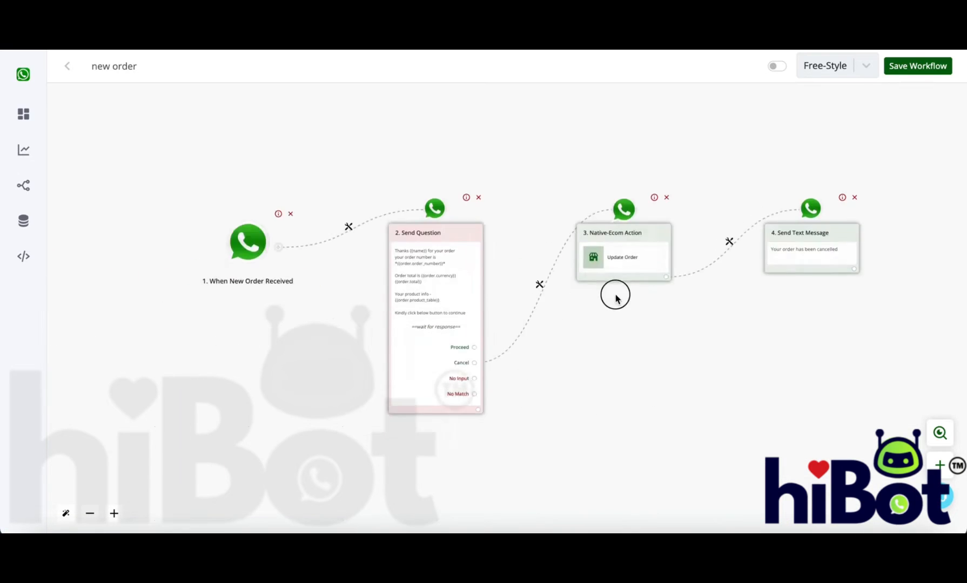
scroll(488, 276, up, 5)
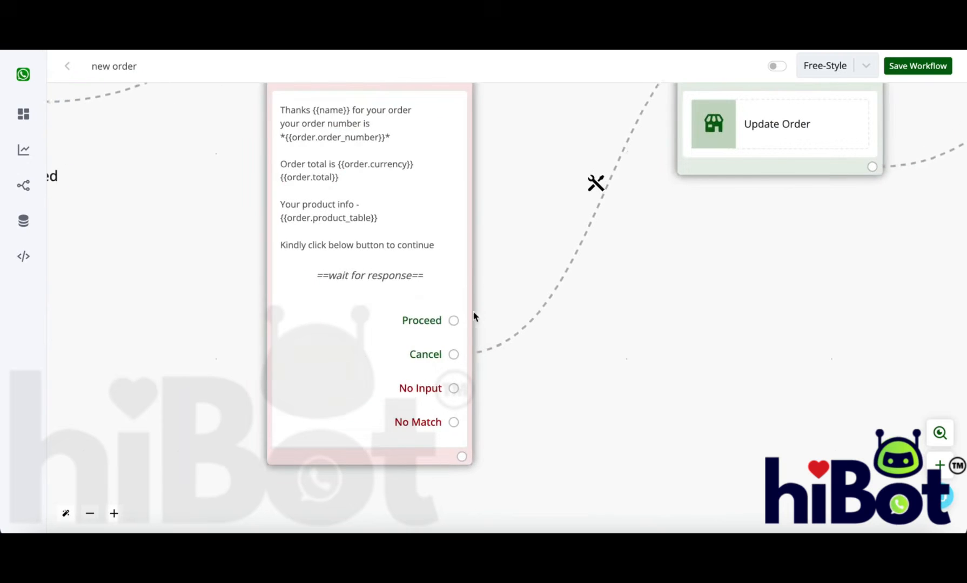
scroll(776, 230, down, 5)
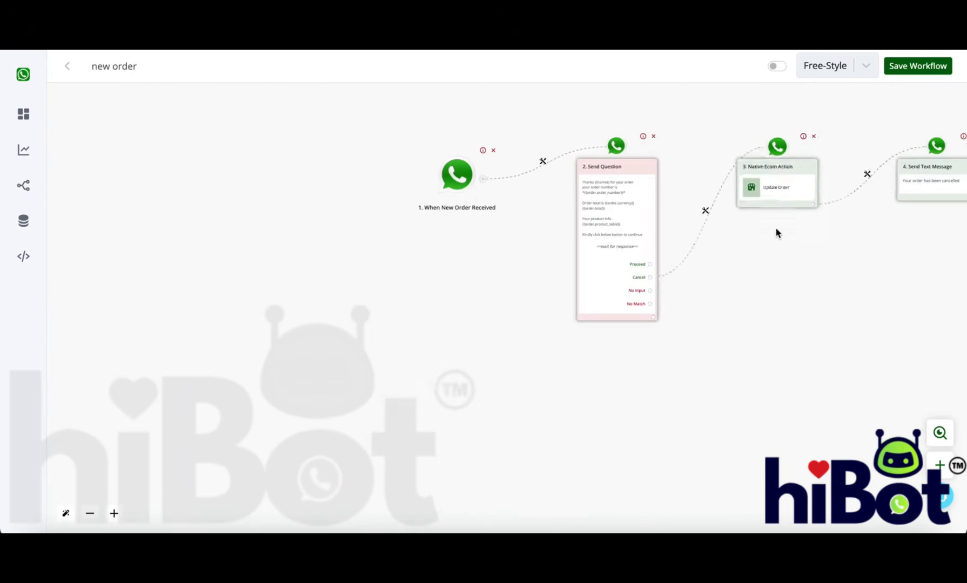
drag(778, 189, 779, 378)
drag(946, 168, 945, 393)
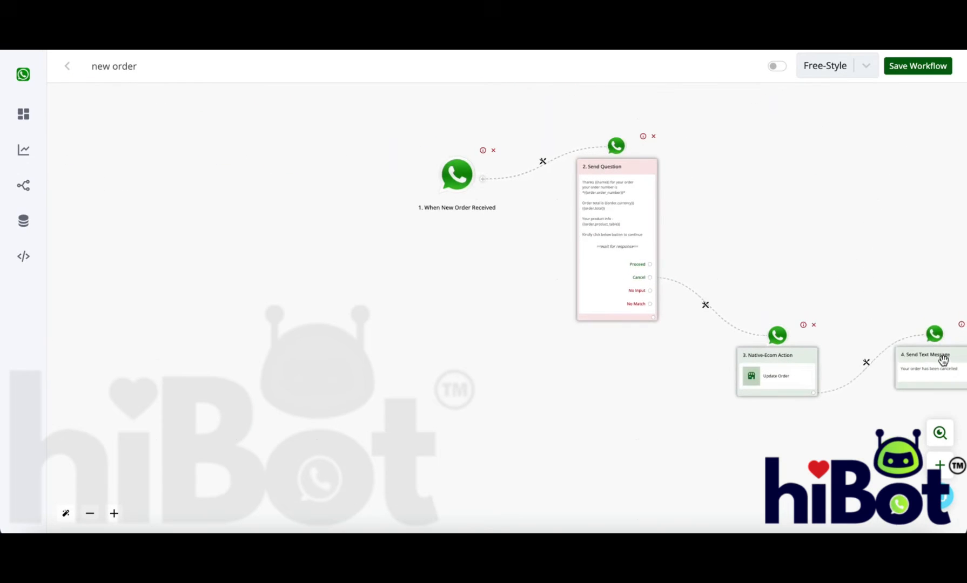
scroll(696, 275, up, 3)
drag(678, 215, 541, 240)
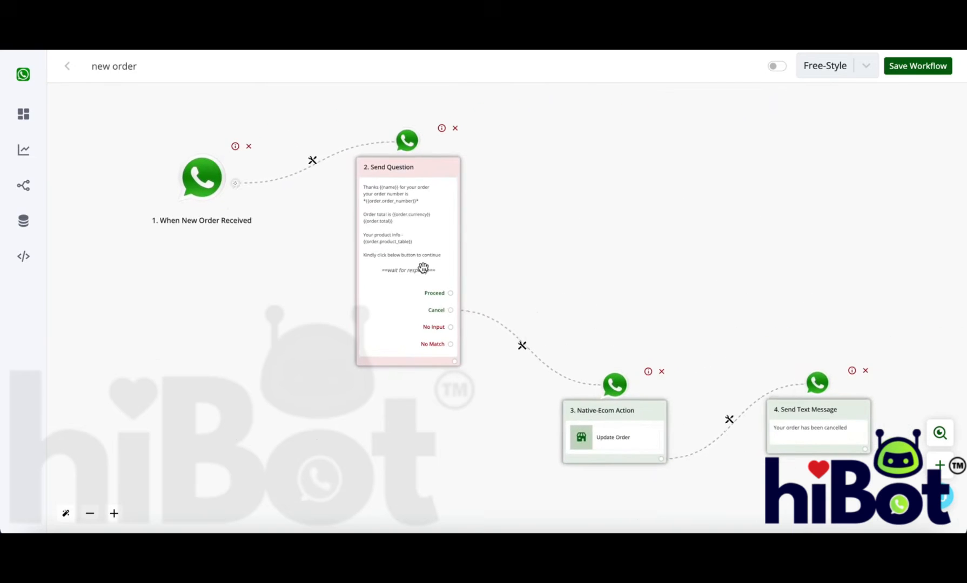
Connect a new question to the Proceed reply of the order confirmation, using the Address Message type.
scroll(423, 270, up, 3)
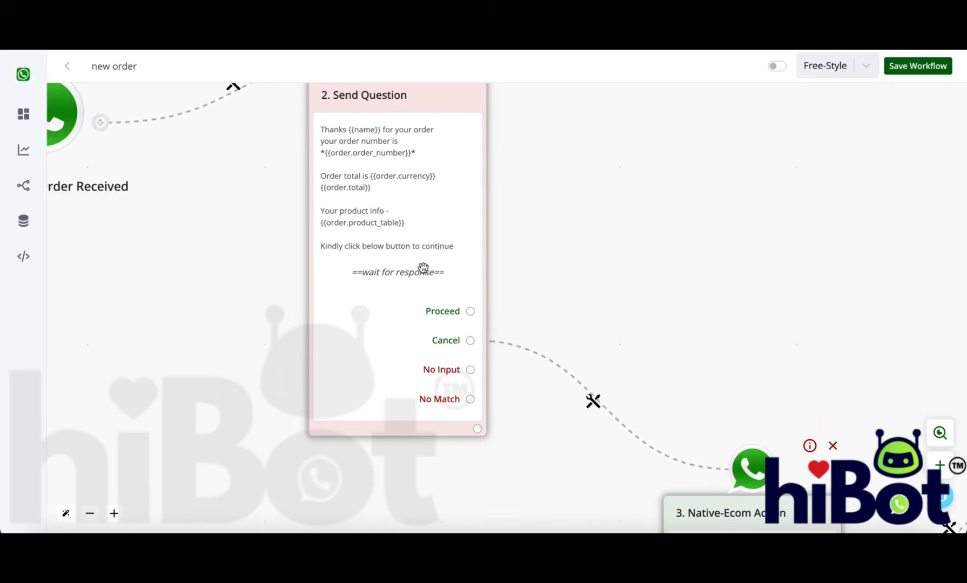
click(470, 311)
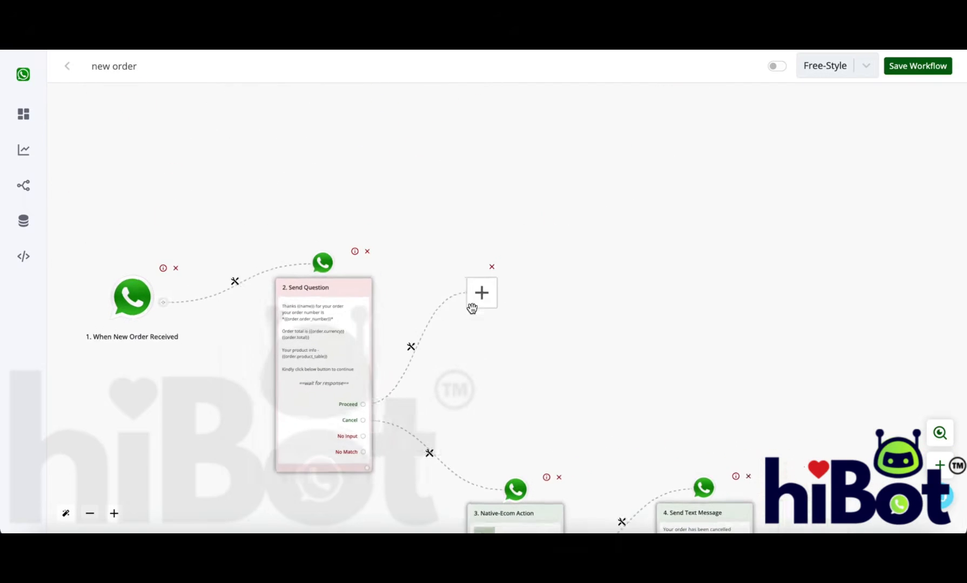
click(473, 301)
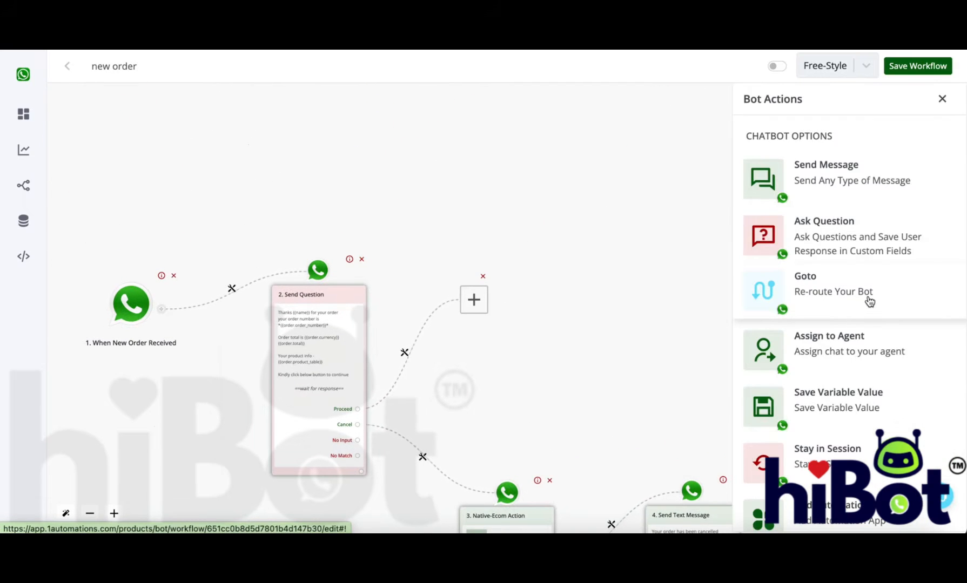
click(850, 249)
scroll(856, 345, down, 5)
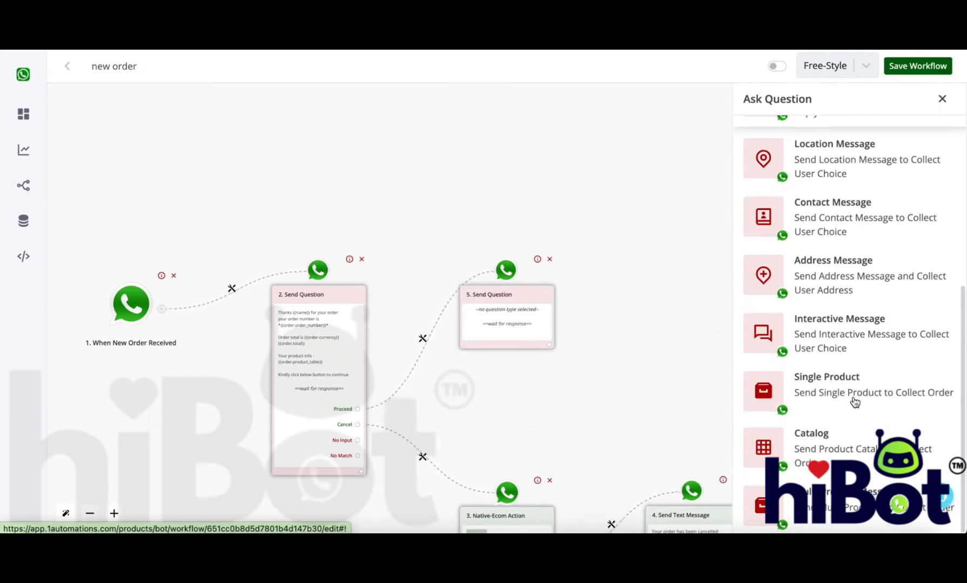
click(889, 276)
scroll(889, 277, up, 5)
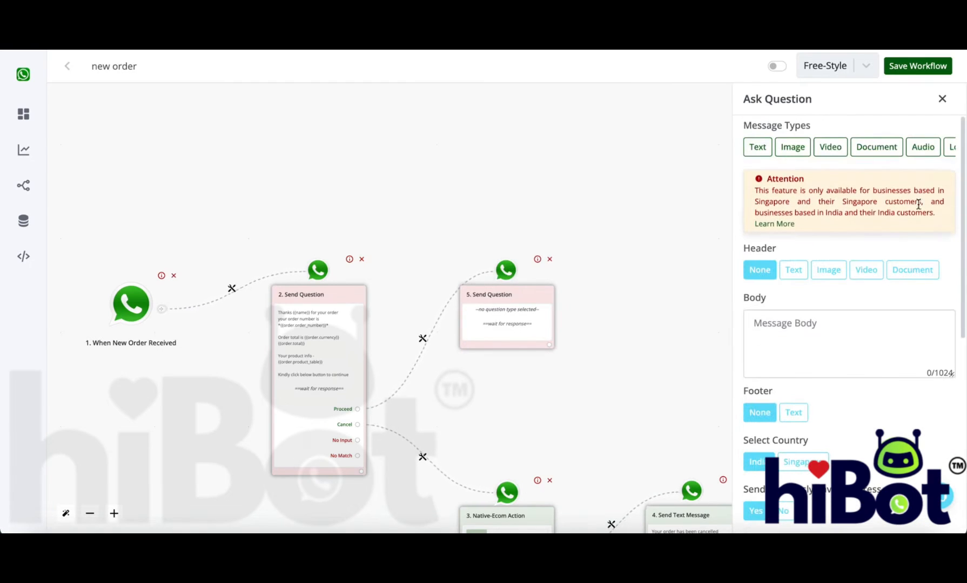
drag(776, 206, 893, 217)
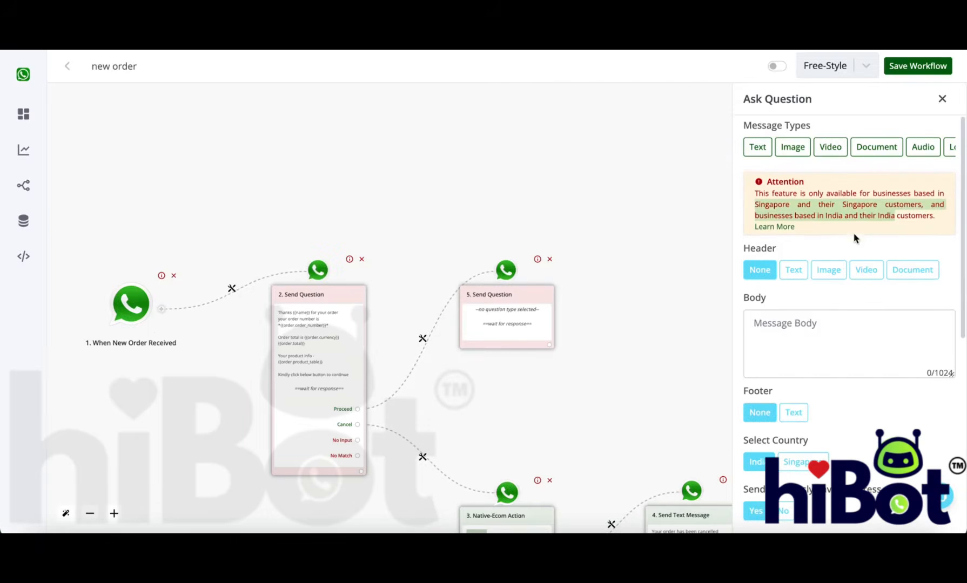
Set the address question's message body to "Kindly enter your address".
scroll(853, 240, down, 2)
click(849, 243)
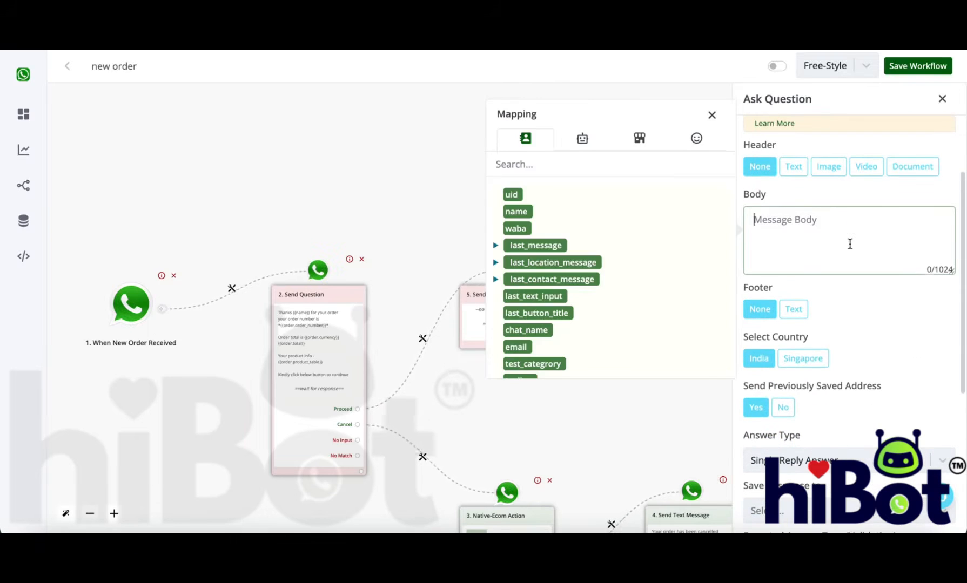
text(Kindly send your address)
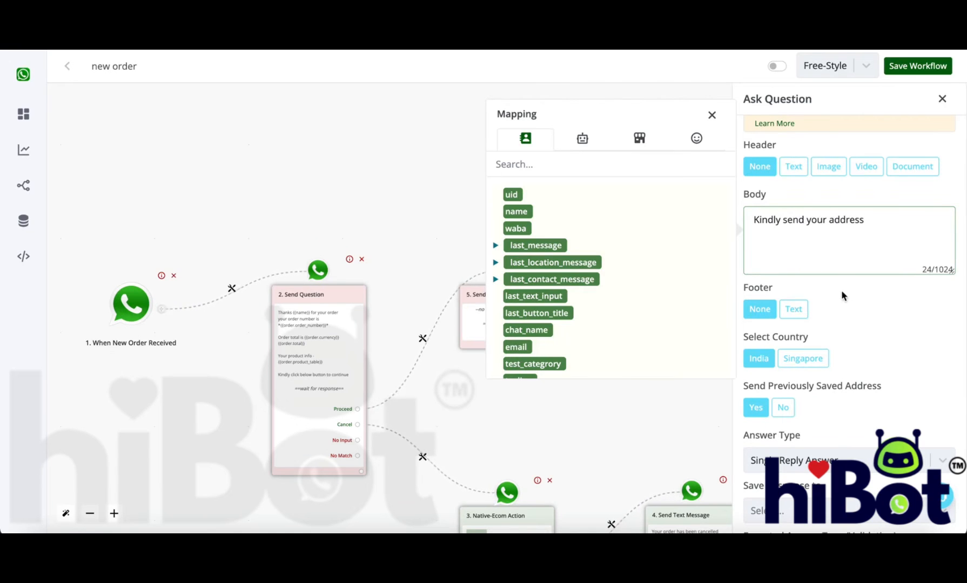
double_click(794, 220)
text(enter)
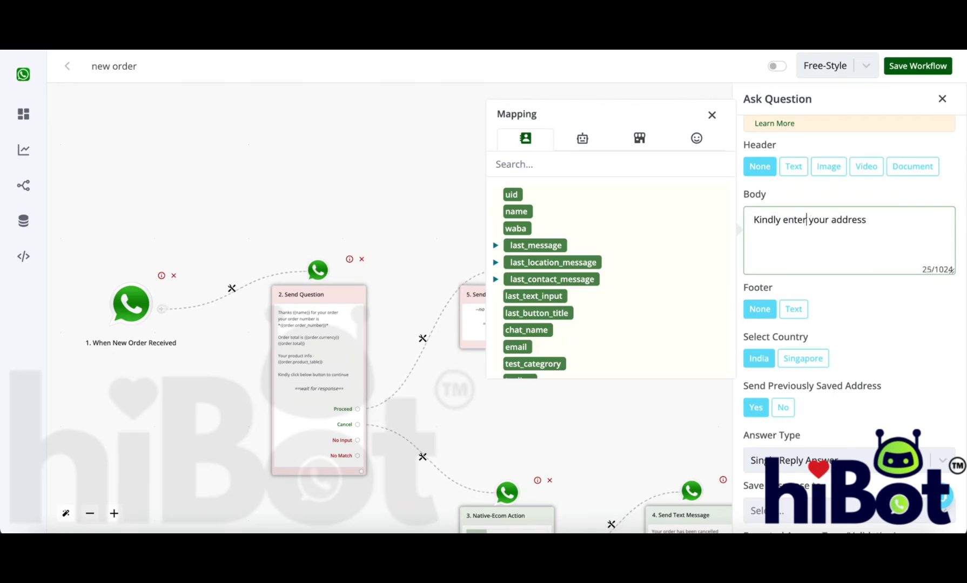
Review the address question's country, saved-address and answer settings, and save the question.
scroll(879, 320, down, 2)
click(766, 234)
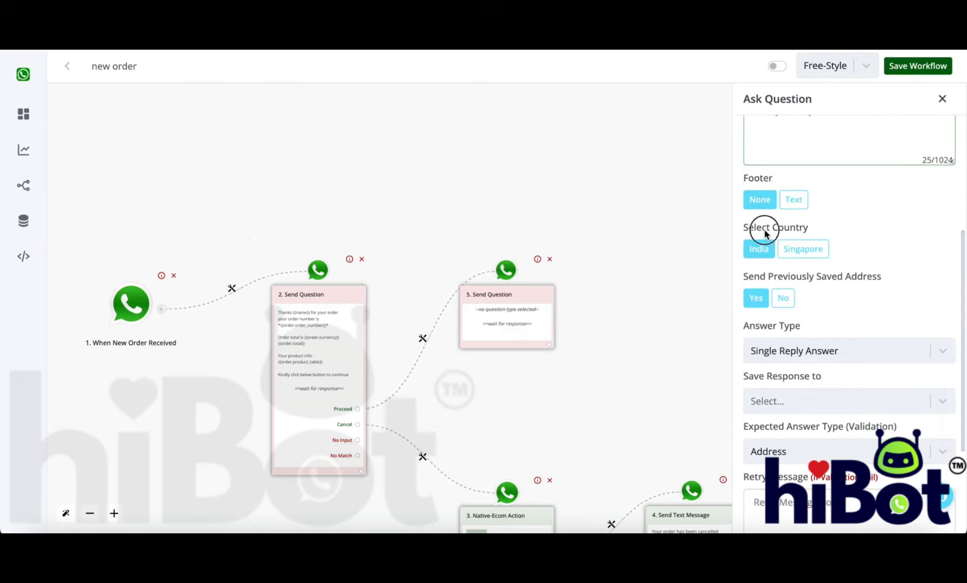
triple_click(765, 233)
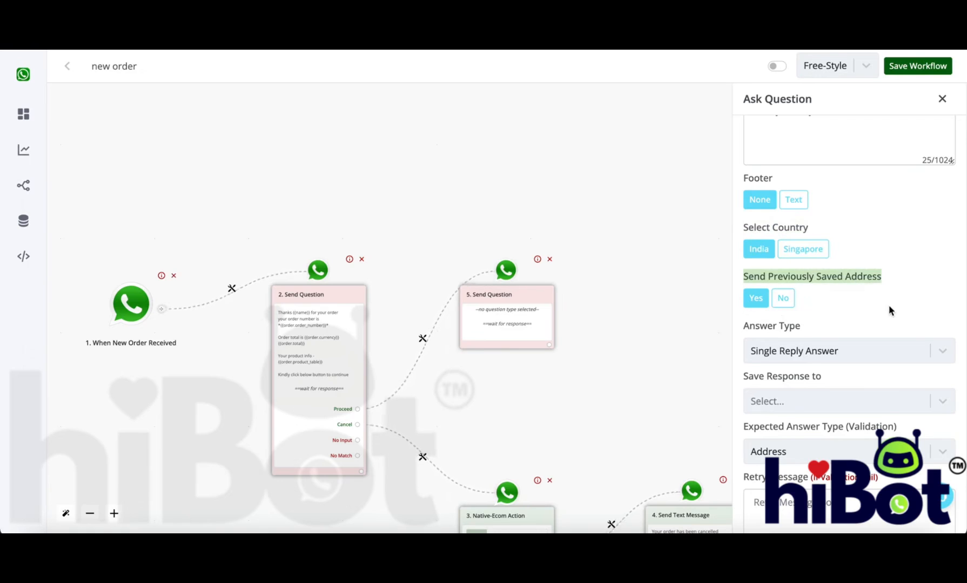
scroll(888, 305, up, 4)
scroll(888, 304, down, 7)
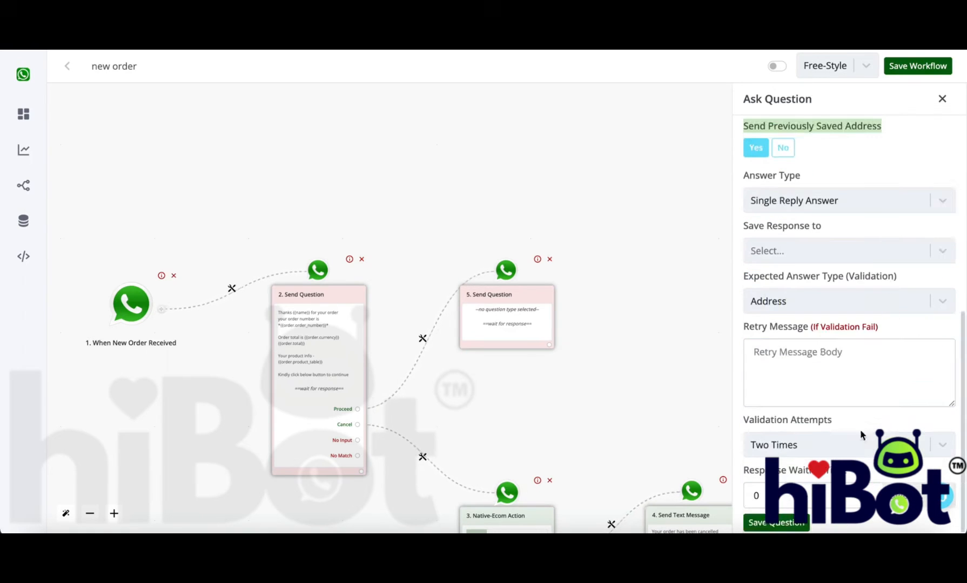
scroll(828, 432, up, 7)
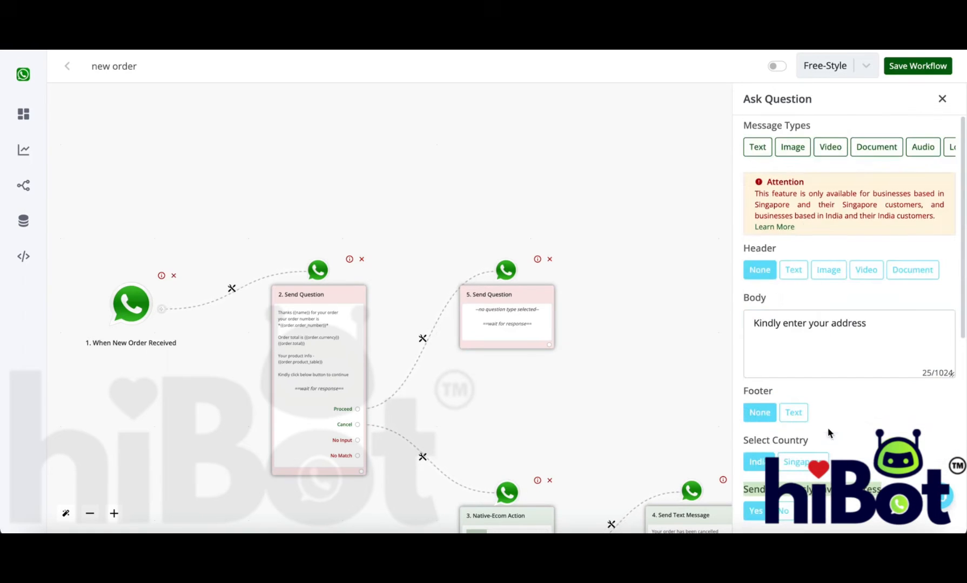
scroll(827, 432, down, 7)
click(803, 527)
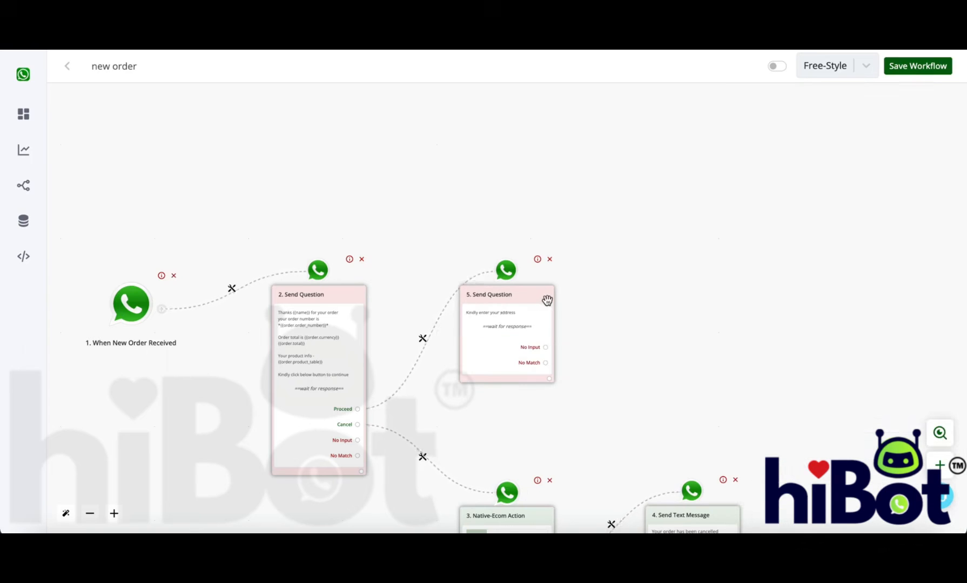
Move the address question node up and add a native ecommerce Update Order action after it.
drag(547, 300, 546, 238)
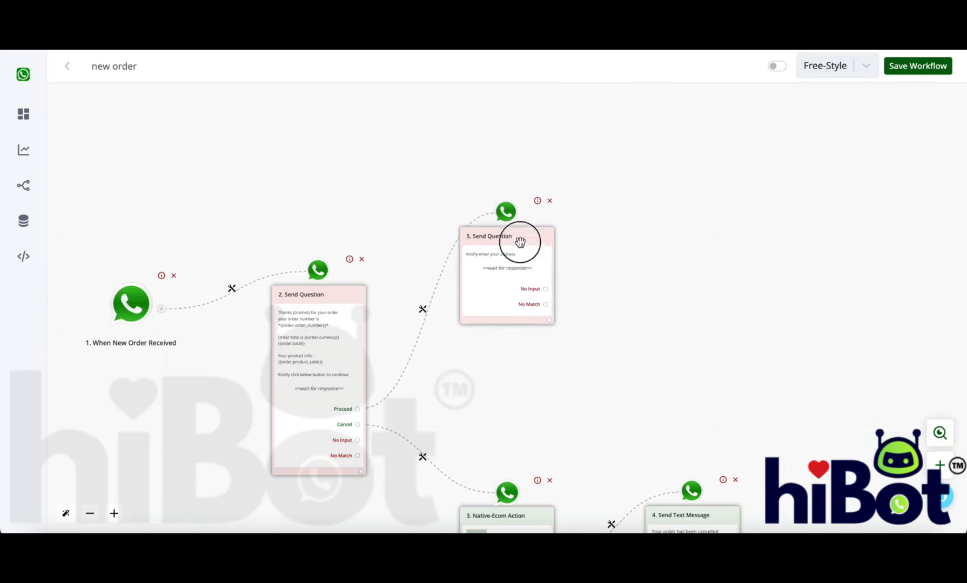
click(550, 318)
click(470, 284)
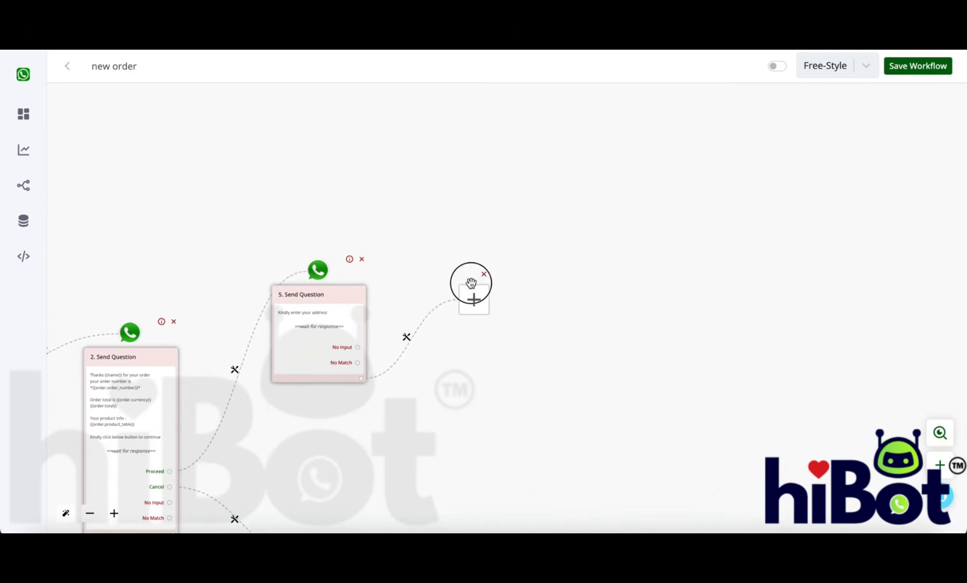
scroll(888, 367, down, 2)
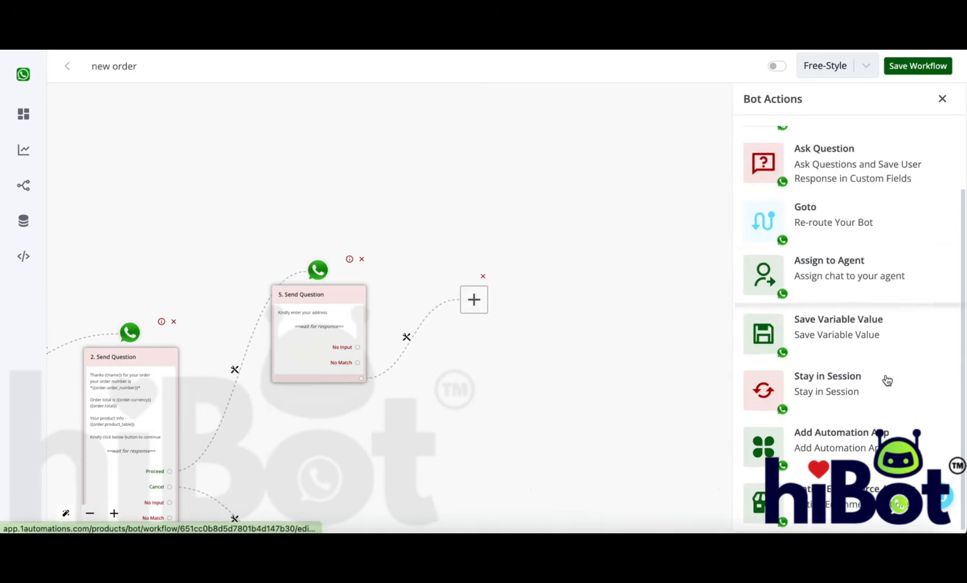
click(858, 520)
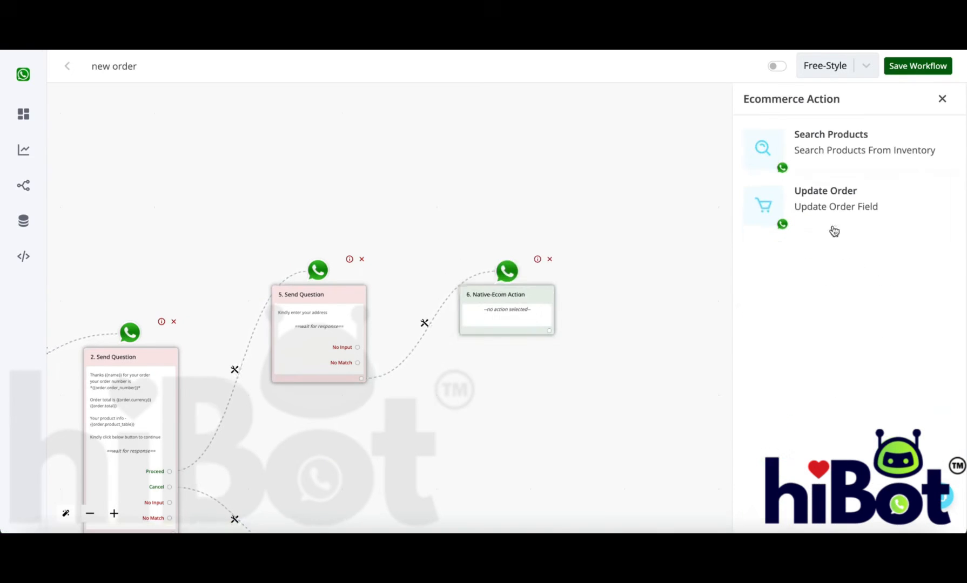
click(810, 204)
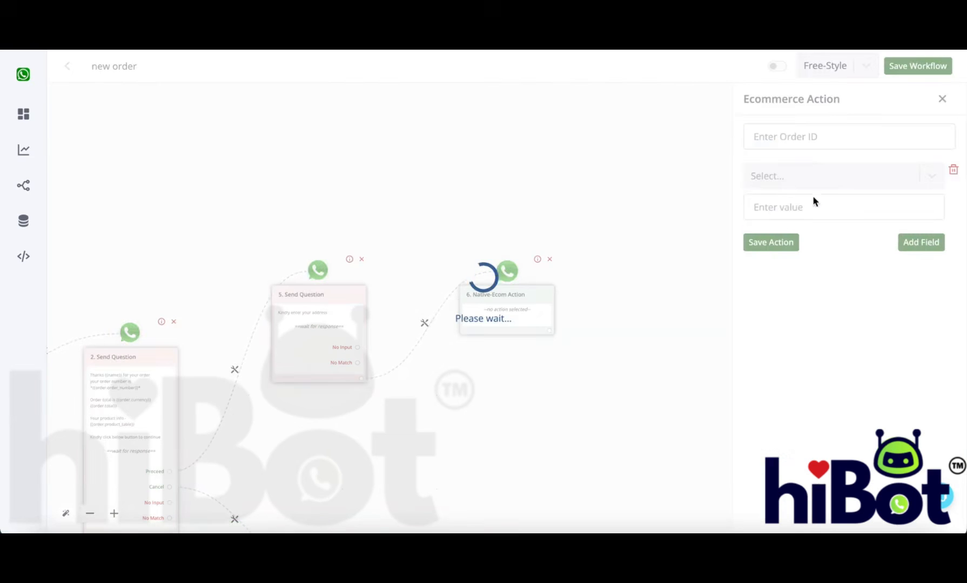
Map the new action's order ID to {{order.id}} and choose Billing as the field updated with {{last_incoming_address_message}}.
click(803, 138)
click(640, 95)
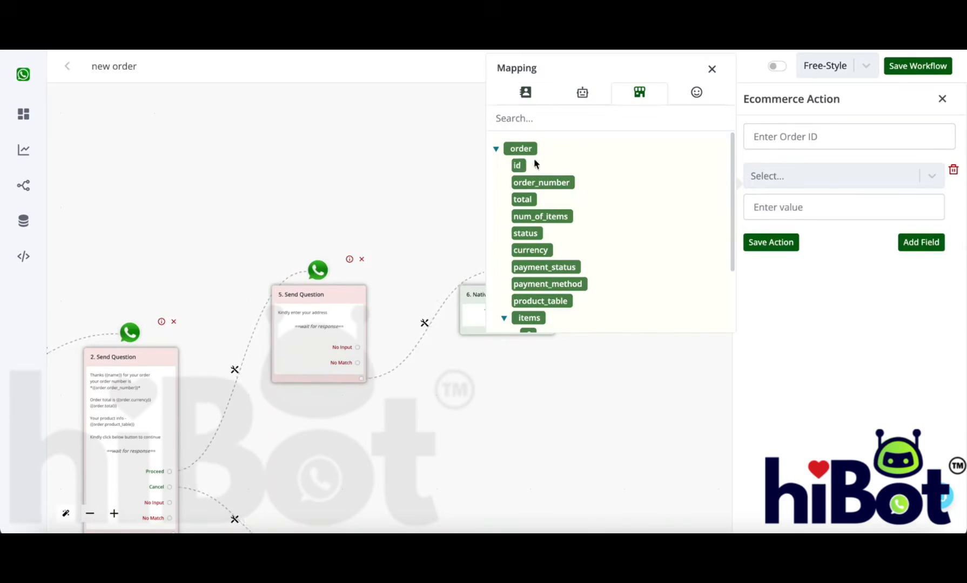
click(517, 164)
click(821, 176)
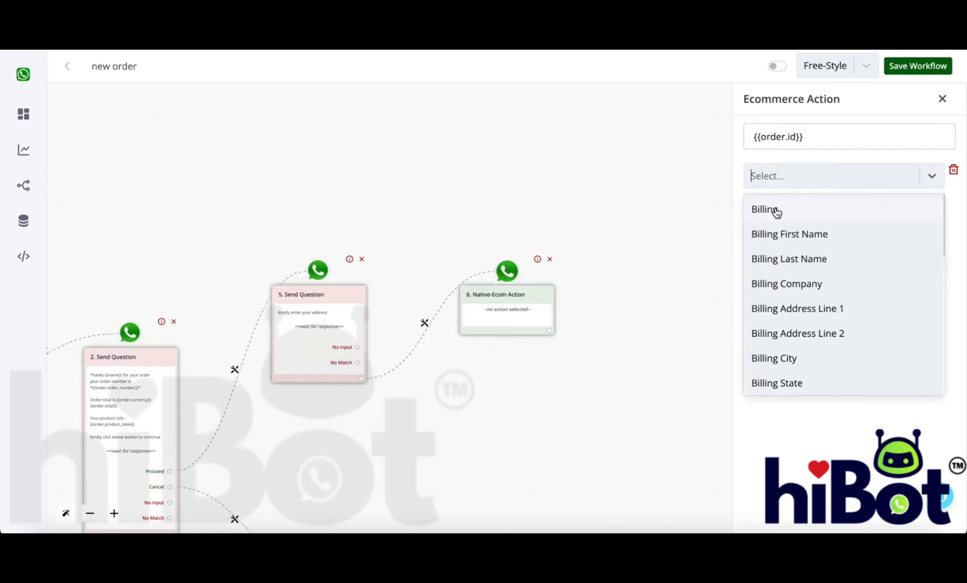
scroll(793, 237, down, 3)
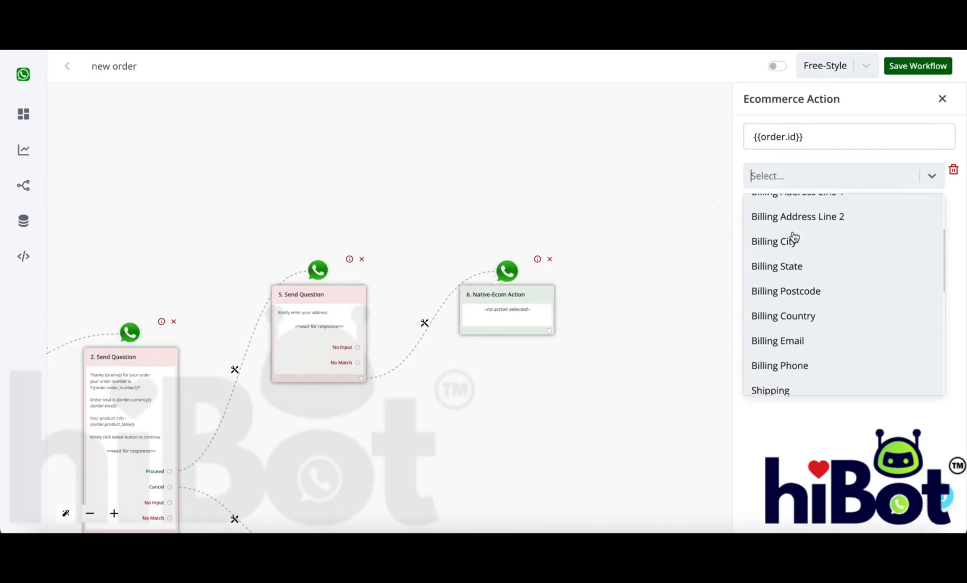
scroll(777, 237, up, 3)
click(774, 212)
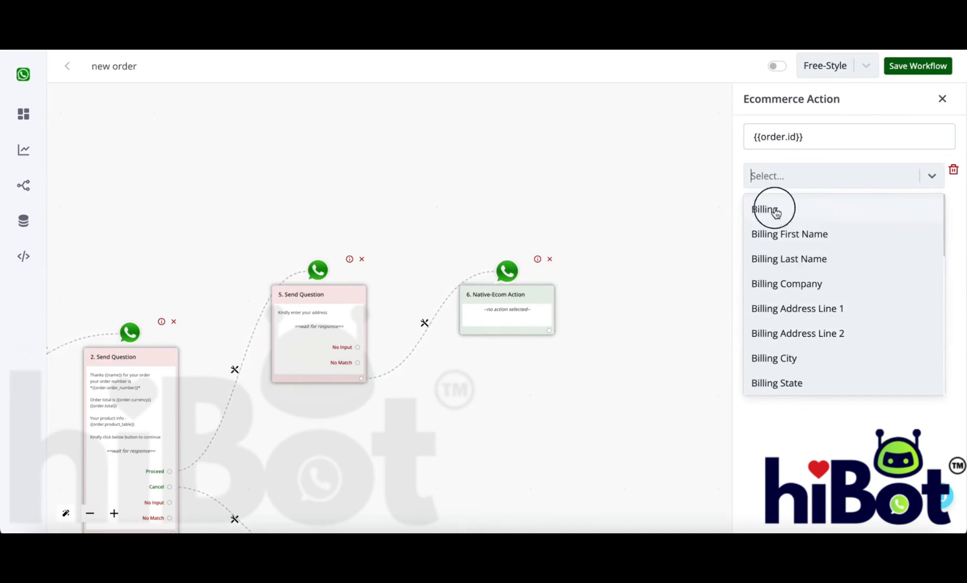
triple_click(797, 209)
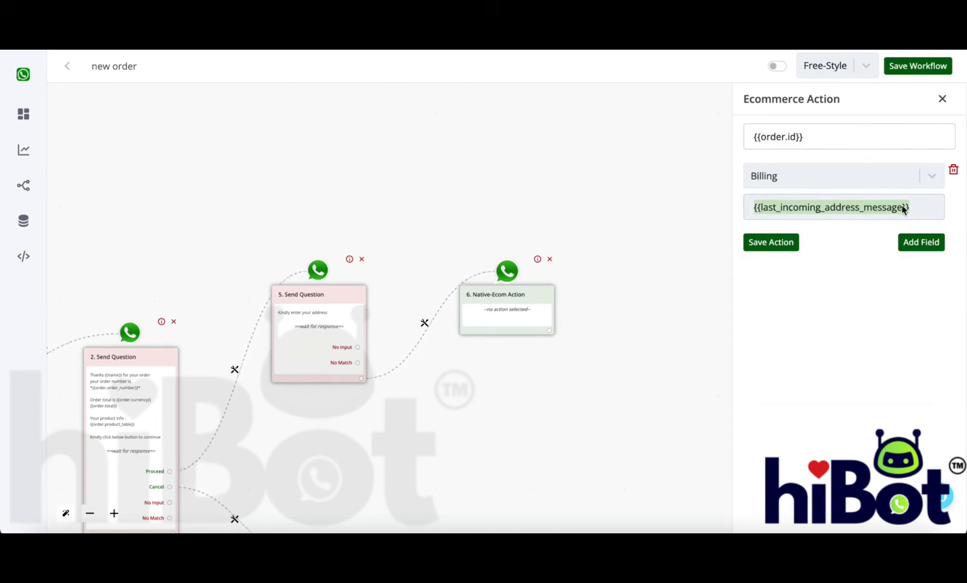
Add Shipping as a second field updated with {{last_incoming_address_message}} and save the Update Order action.
click(916, 242)
click(840, 261)
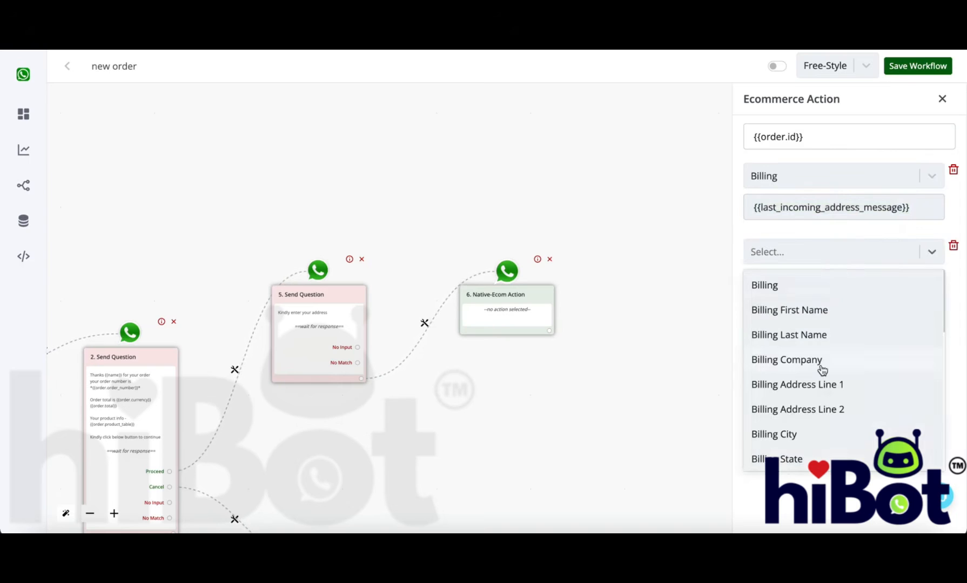
scroll(822, 371, down, 3)
click(770, 419)
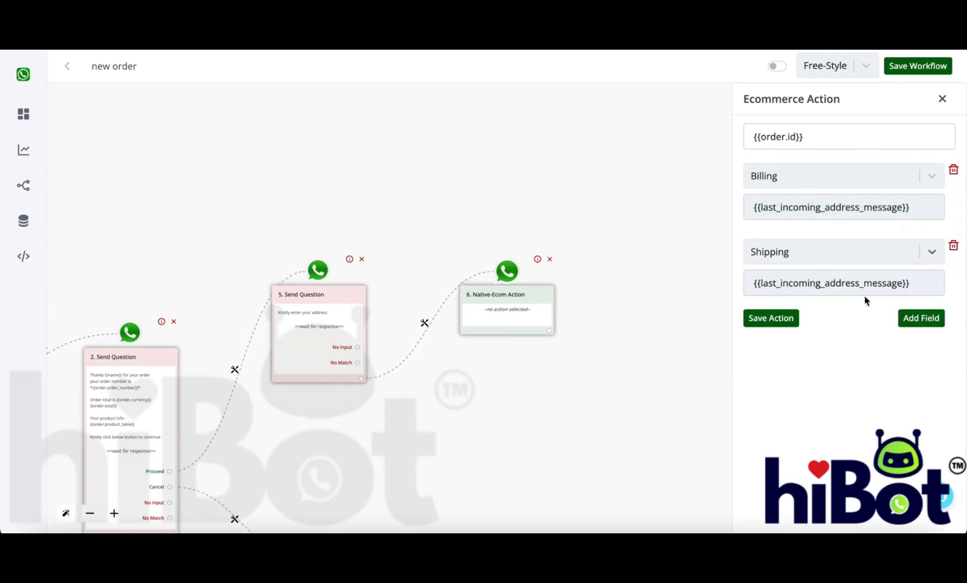
click(833, 255)
scroll(810, 411, down, 2)
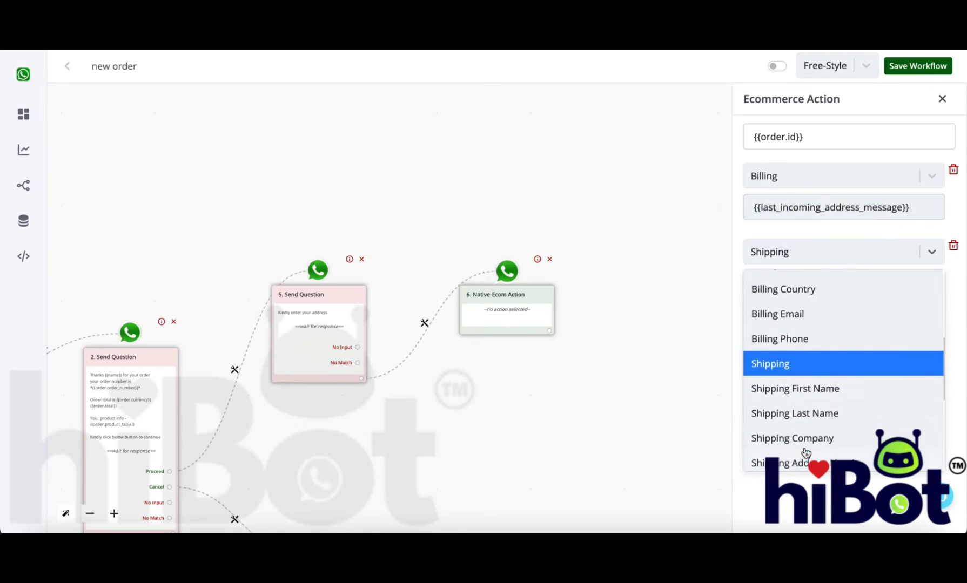
click(865, 251)
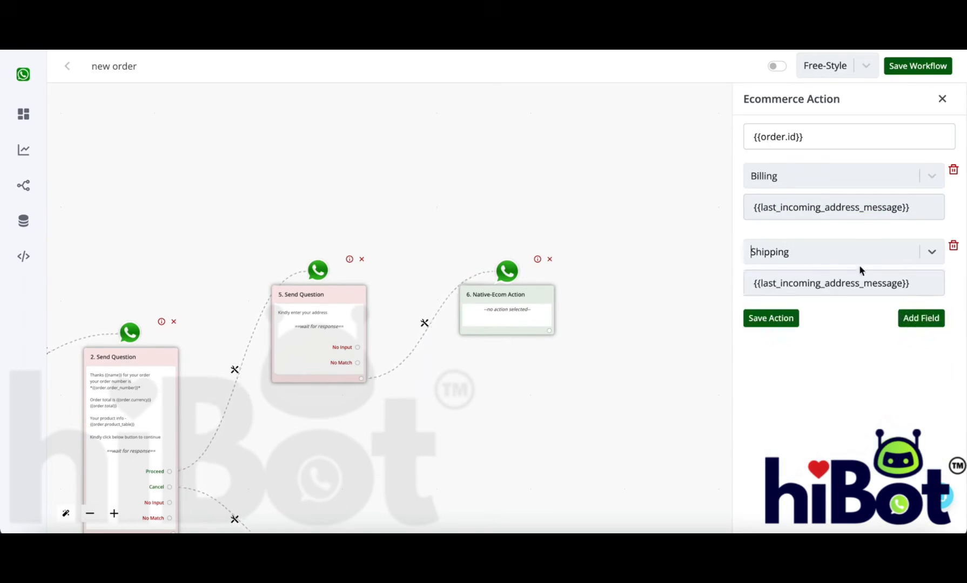
click(790, 318)
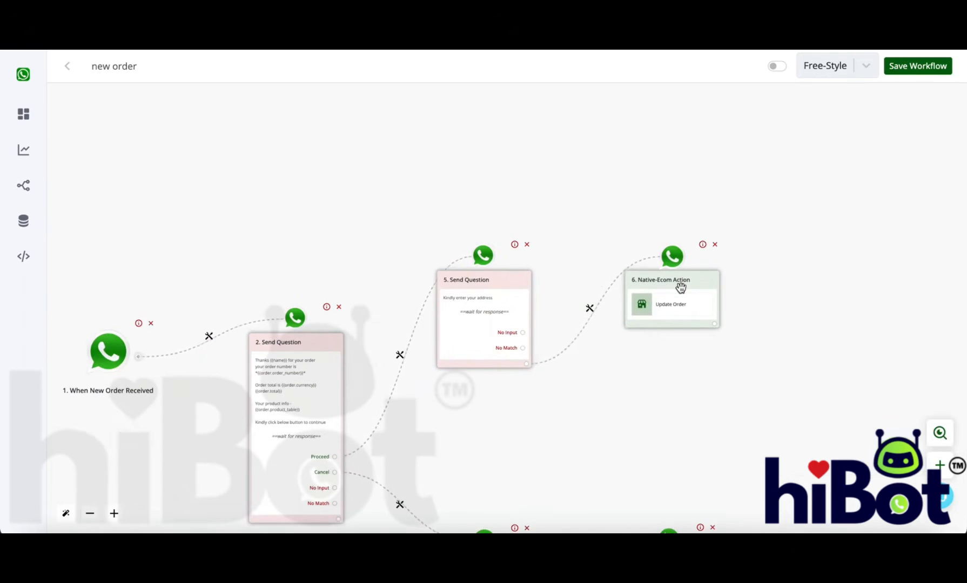
Remove the link from Proceed to the address question and move that question and its Update Order node up out of the way.
click(400, 355)
click(459, 445)
drag(483, 255, 482, 107)
drag(679, 262, 680, 130)
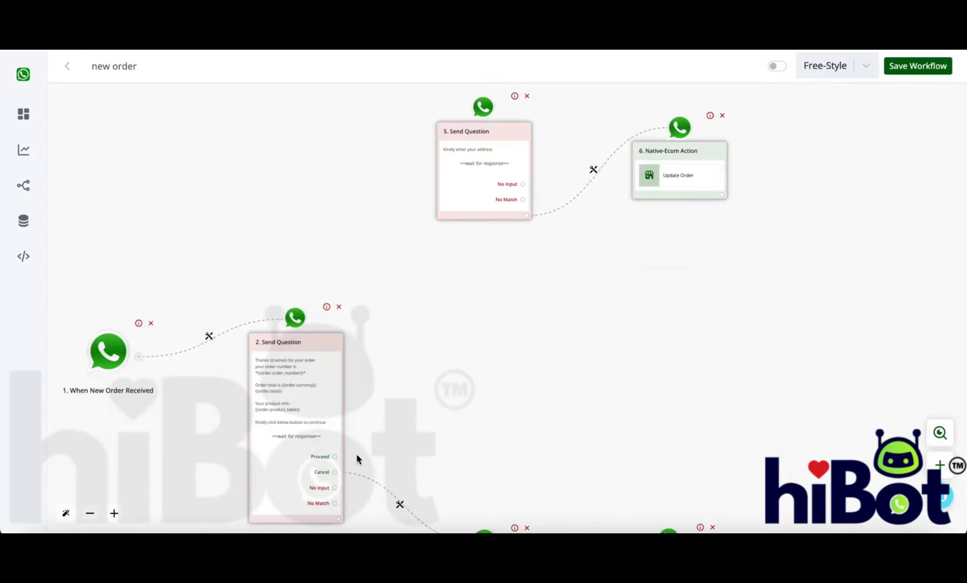
Connect a new question of the text type to the Proceed reply of the order confirmation.
click(335, 456)
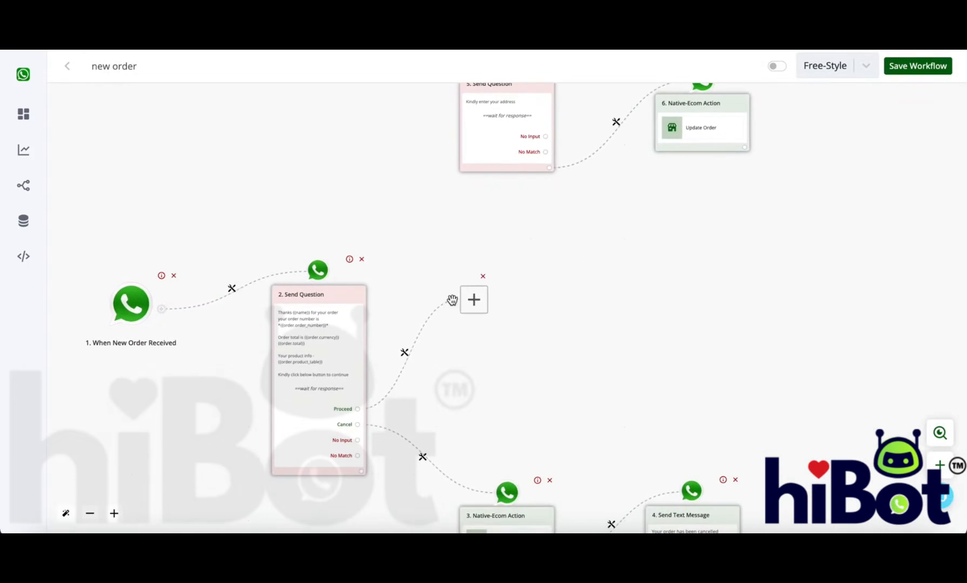
click(481, 300)
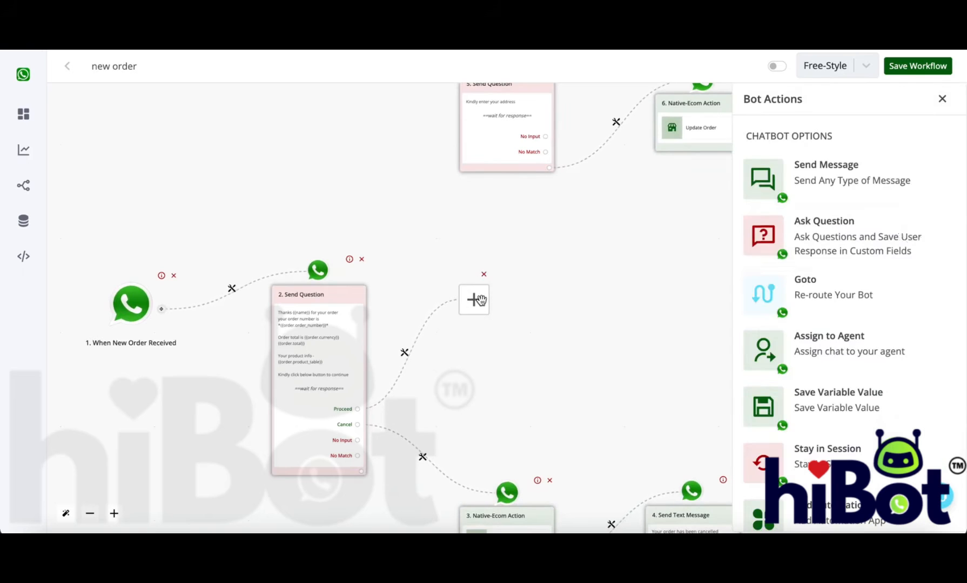
click(918, 225)
click(853, 152)
Enter "Kindly let us know your zip" as the question text and save the question.
click(840, 219)
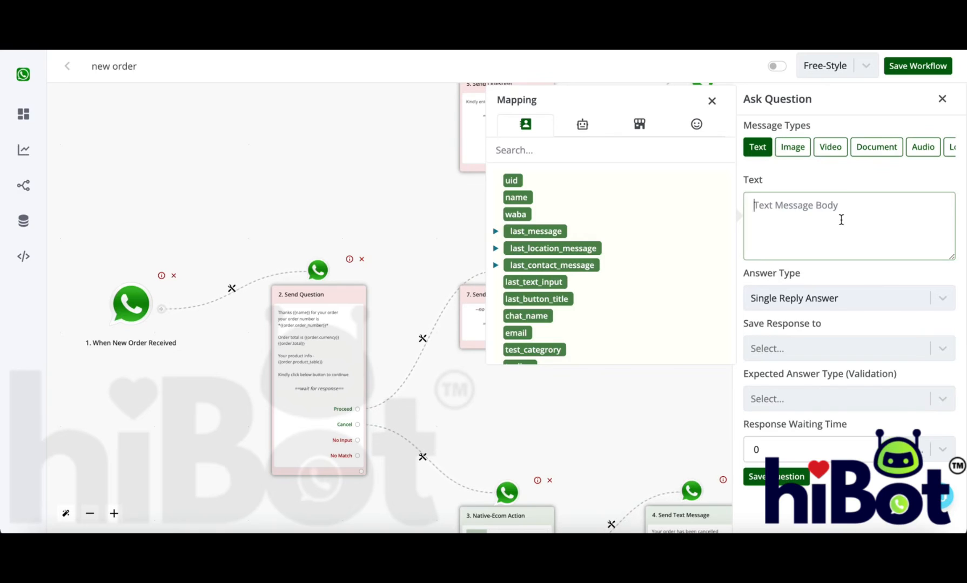
text(Kindly le)
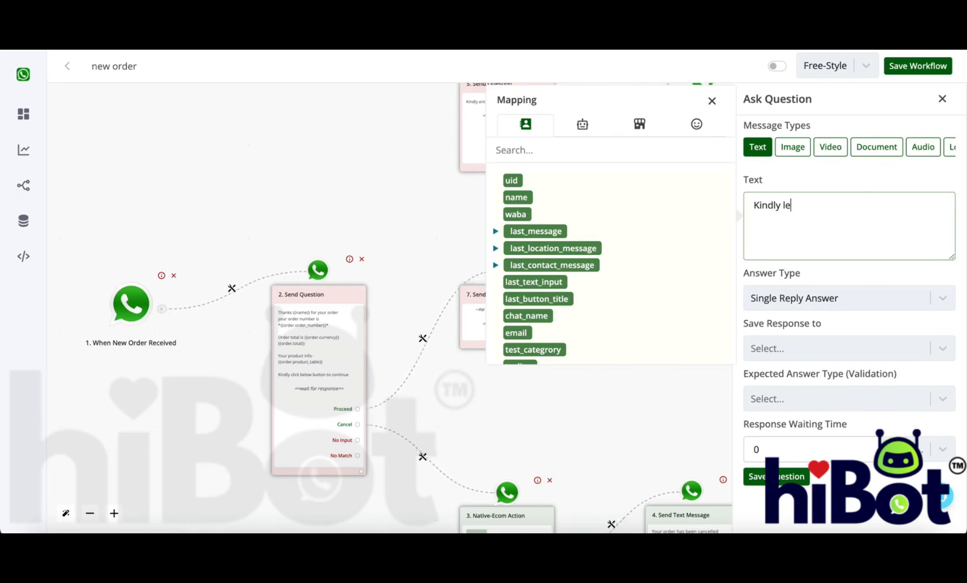
text(t us know your zip)
click(799, 477)
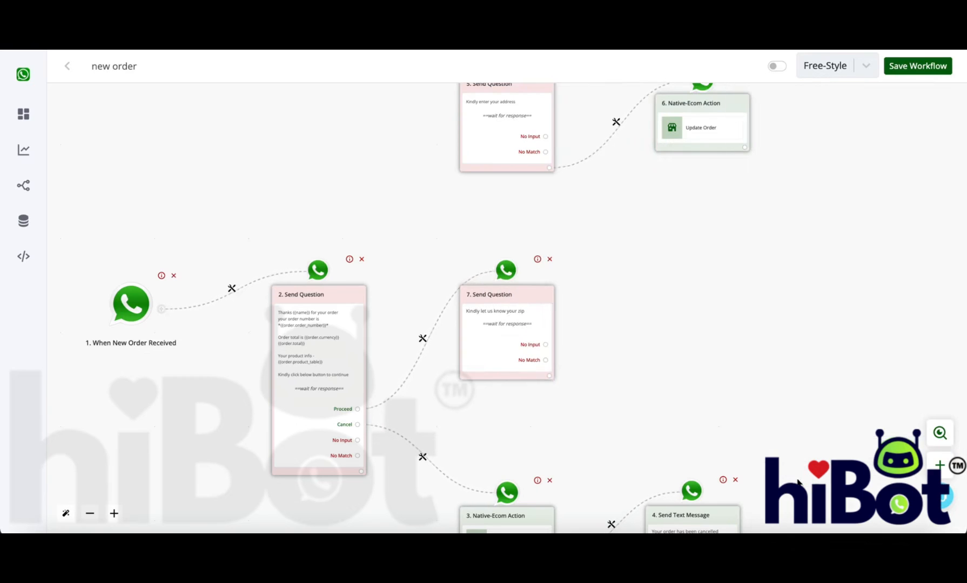
Save the zip question again and connect a native e-commerce Update Order action to its output.
click(509, 318)
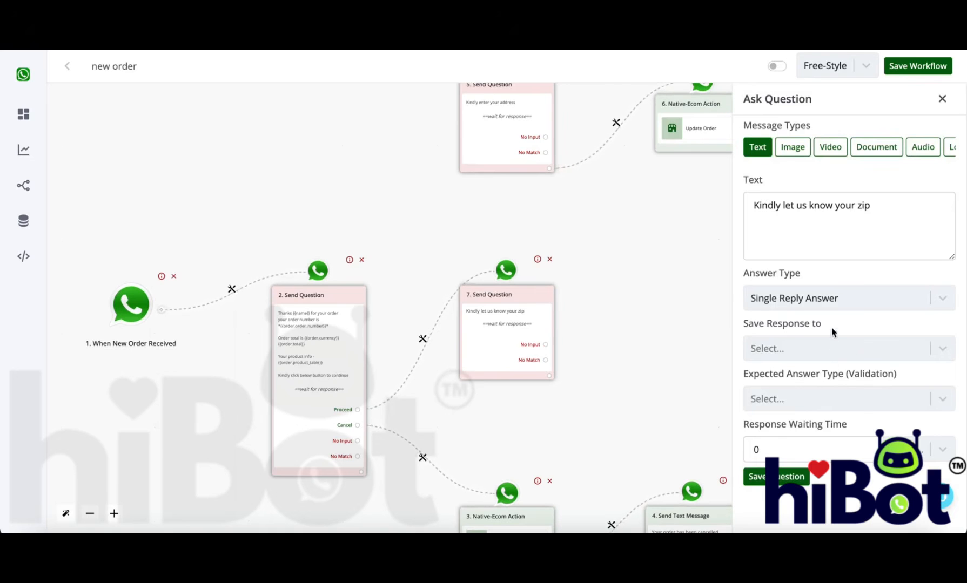
click(799, 479)
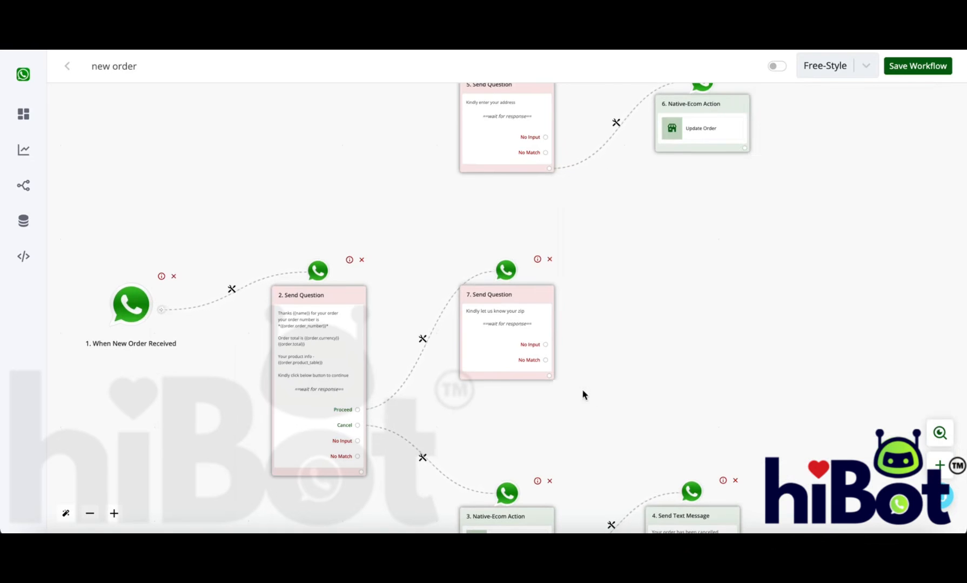
click(549, 376)
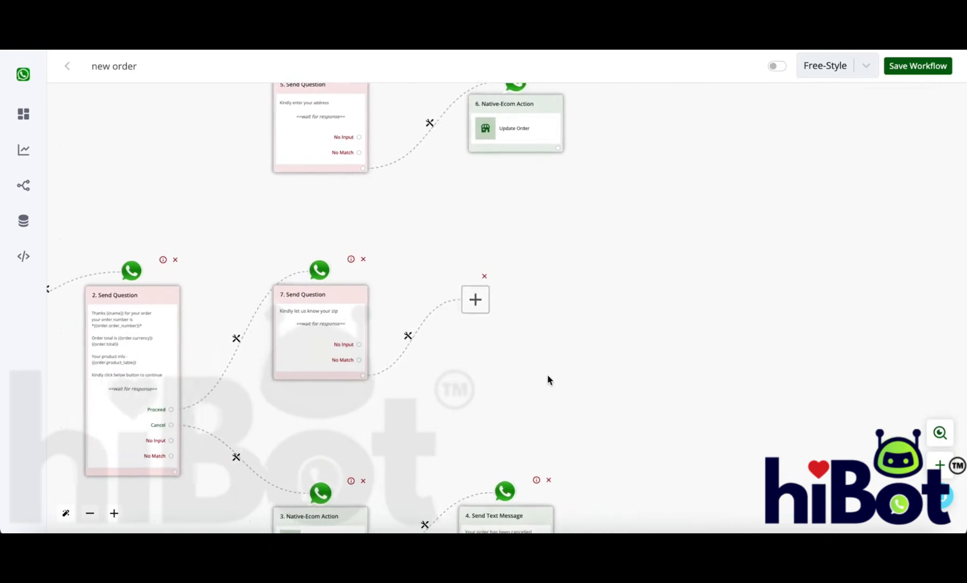
click(482, 303)
scroll(834, 370, down, 2)
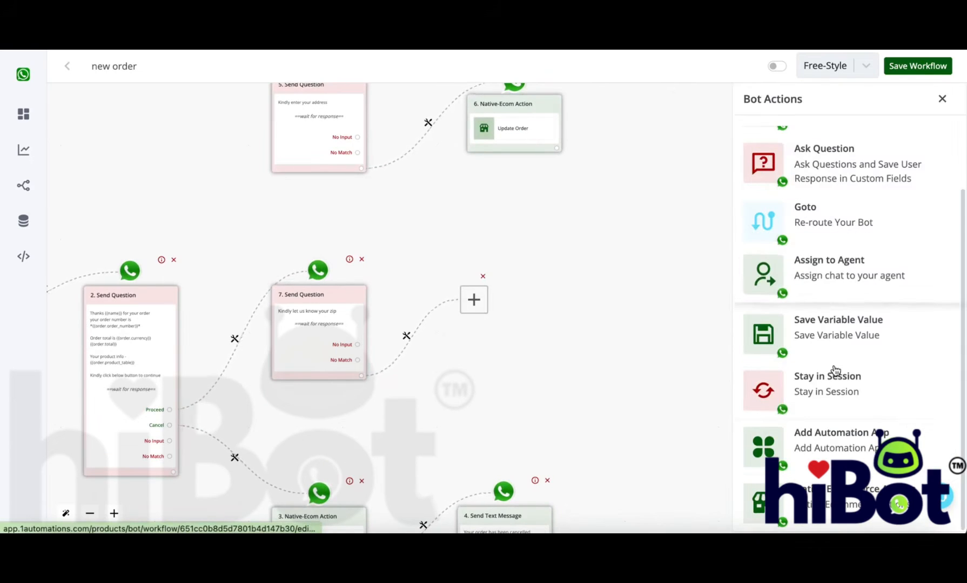
click(852, 502)
click(835, 198)
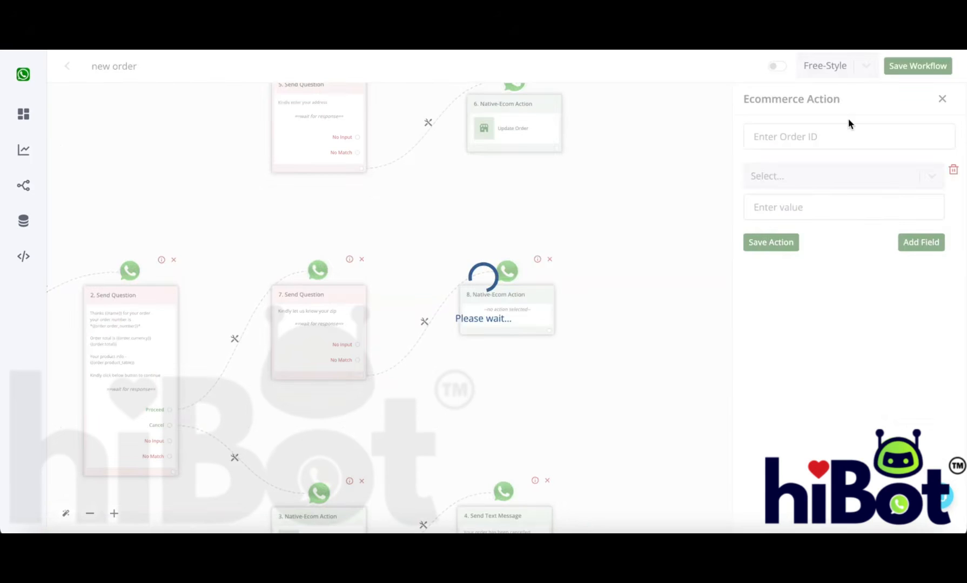
Map the order ID of the zip question's Update Order action to {{order.id}}.
click(842, 142)
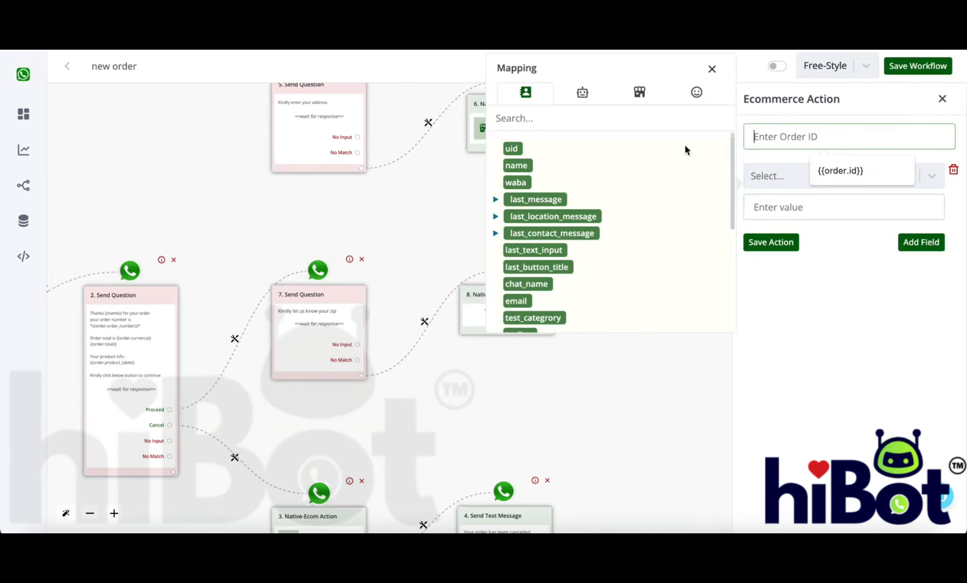
click(638, 92)
click(518, 166)
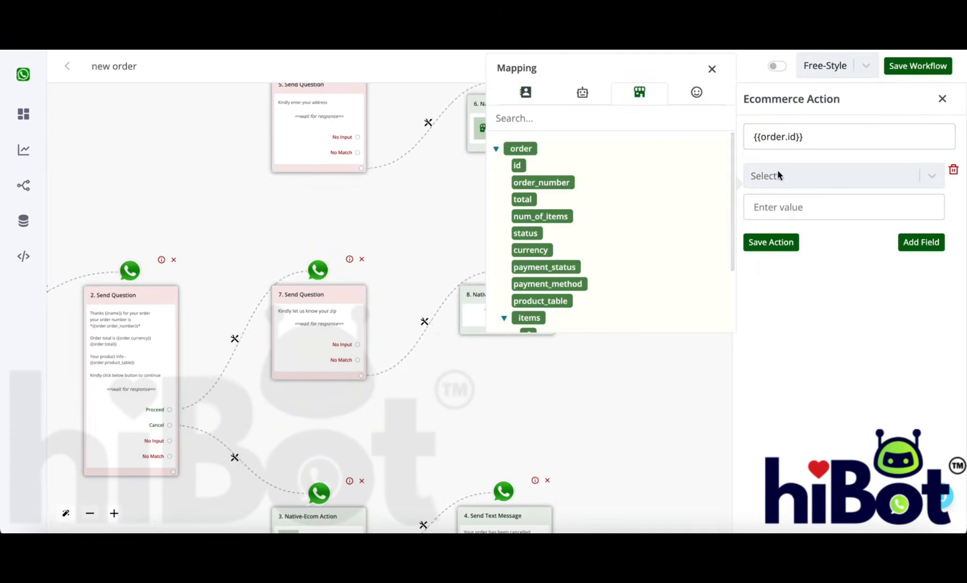
Choose Billing Postcode as the field to update, fill it with {{last_text_input}} and save the action.
click(781, 181)
scroll(798, 292, down, 2)
scroll(798, 292, up, 1)
scroll(798, 292, down, 2)
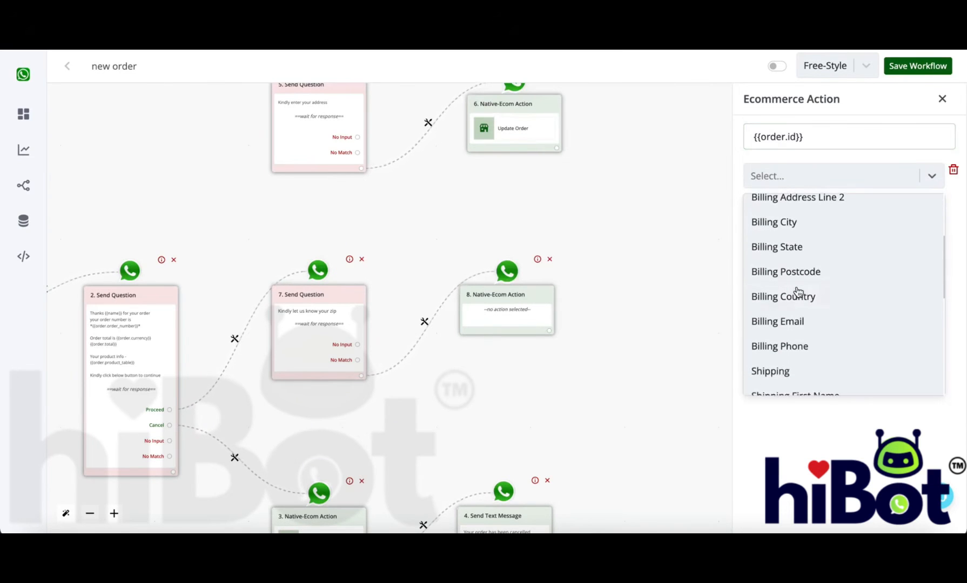
scroll(798, 292, up, 1)
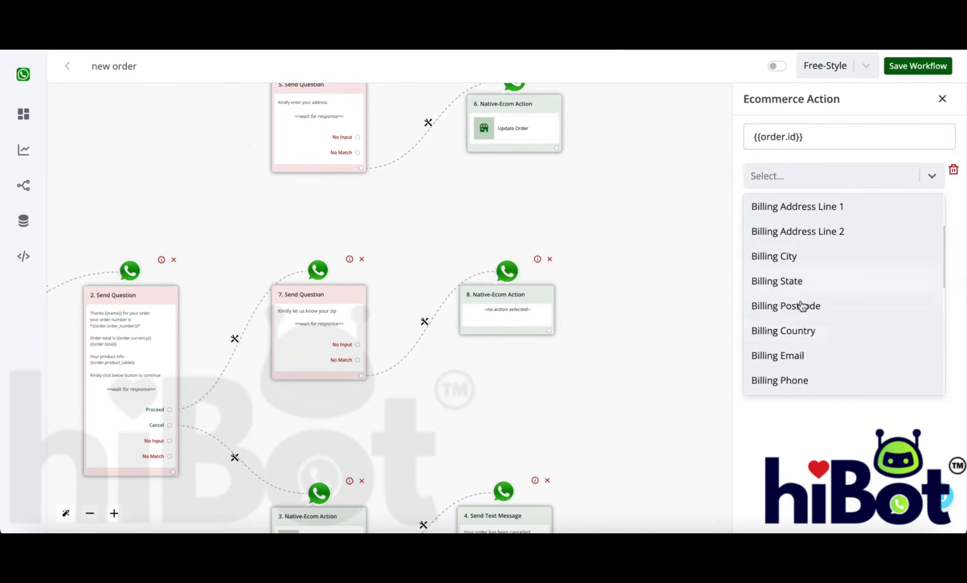
click(802, 307)
click(834, 213)
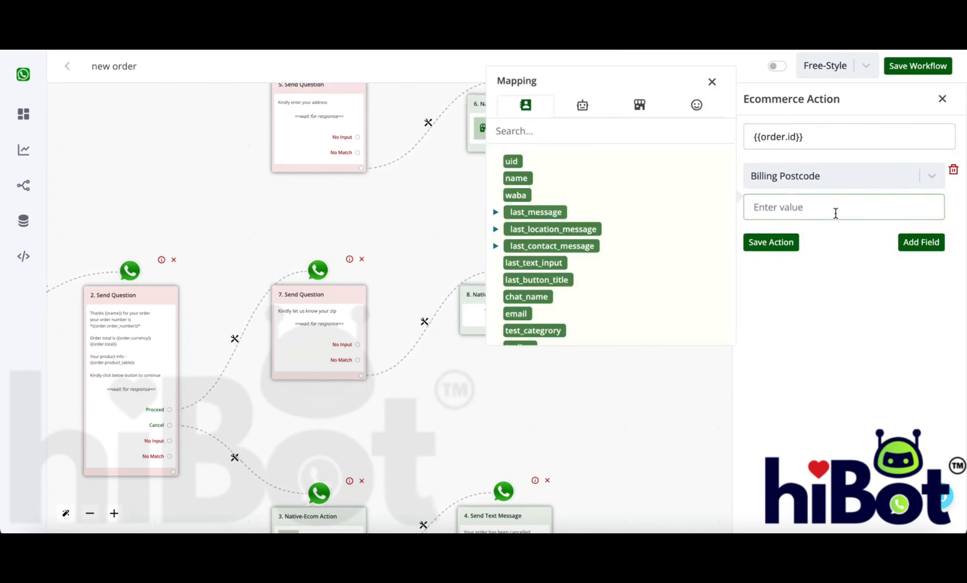
click(533, 263)
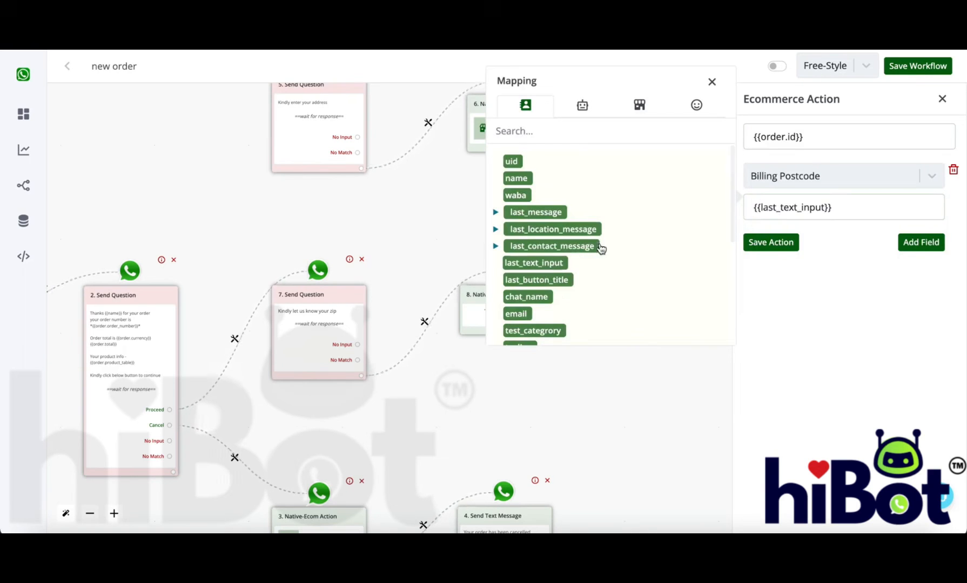
click(795, 246)
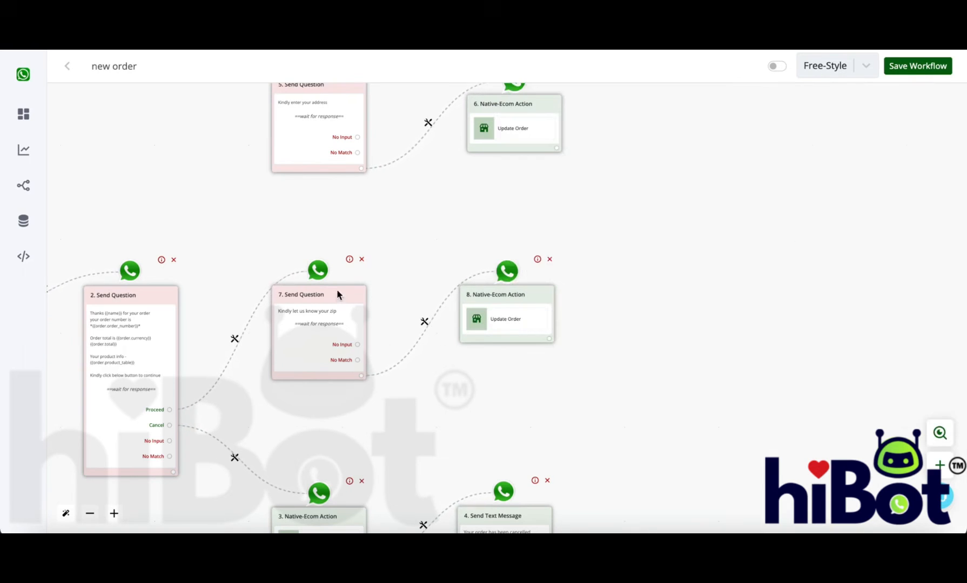
Try adding Shipping Postcode as a second field in the zip question's Update Order action.
click(524, 318)
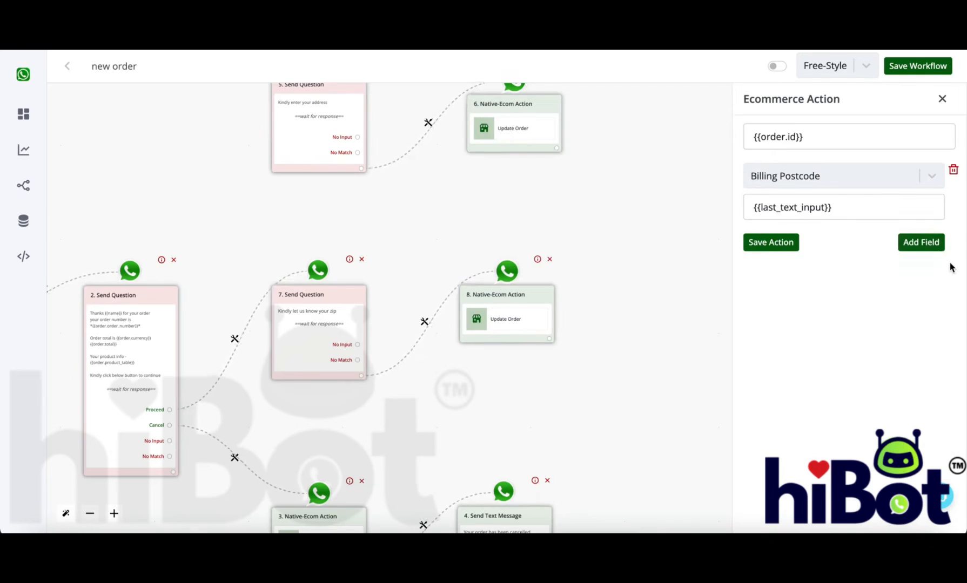
click(938, 252)
click(895, 255)
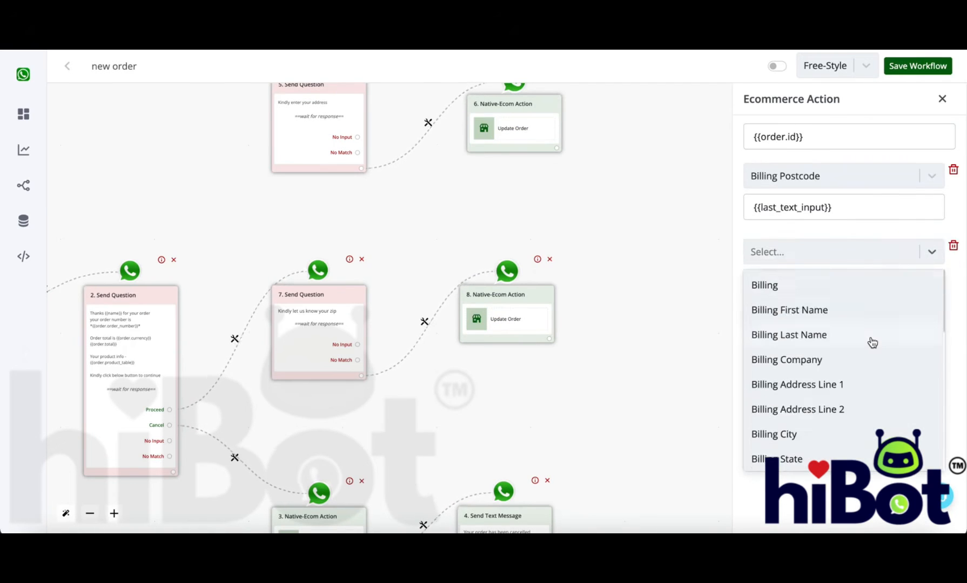
scroll(872, 343, down, 6)
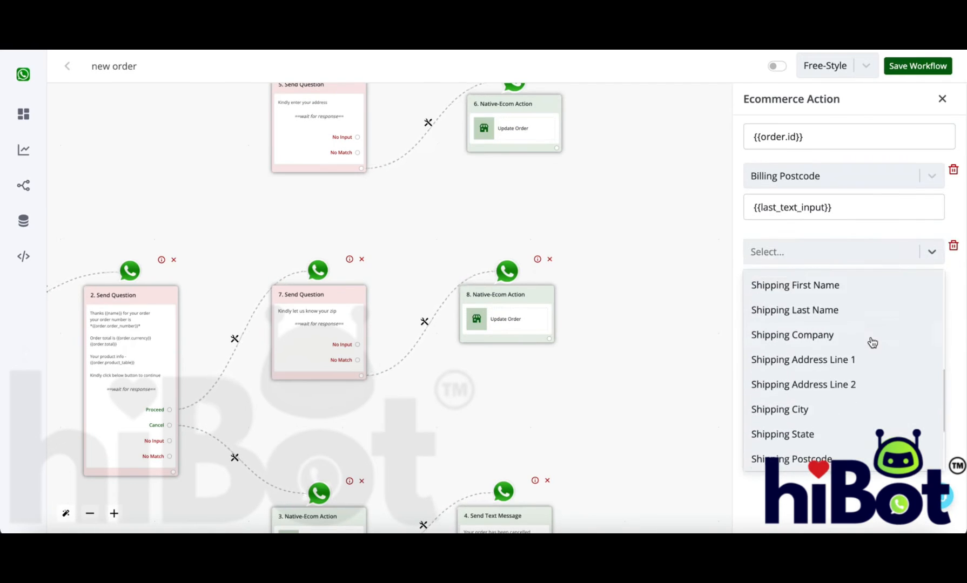
scroll(841, 421, down, 2)
click(807, 351)
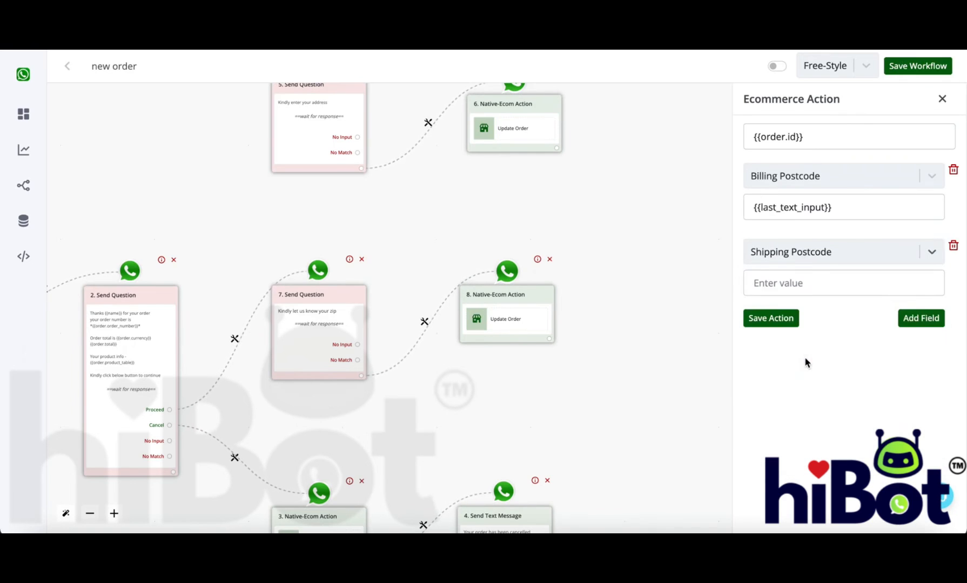
click(811, 283)
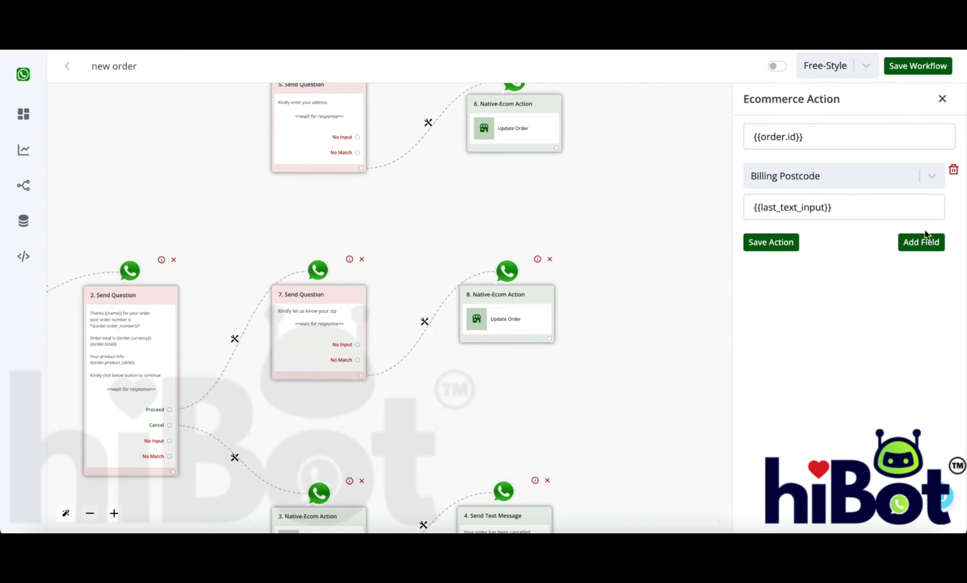
click(942, 100)
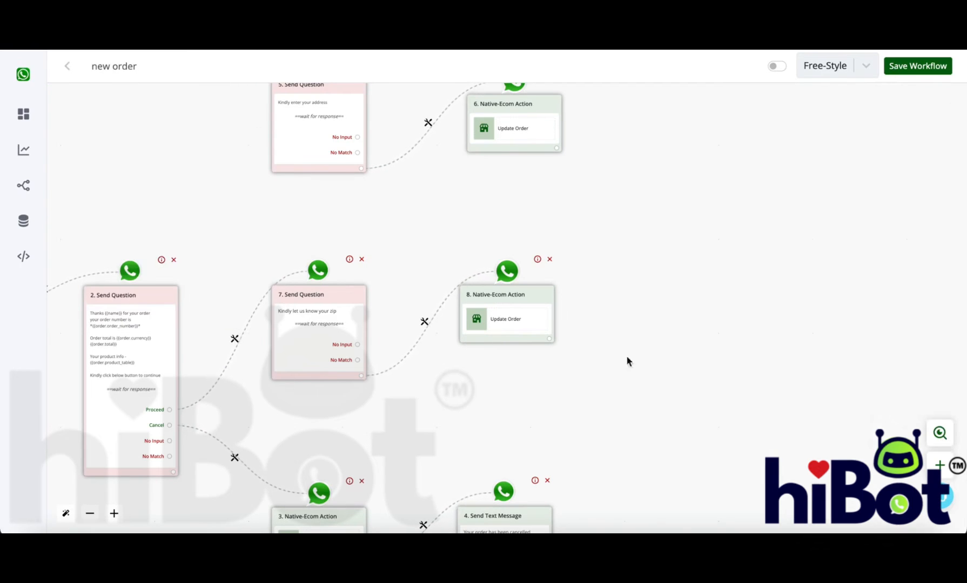
Connect a new question of the text type to the Update Order action that follows the zip question.
click(545, 339)
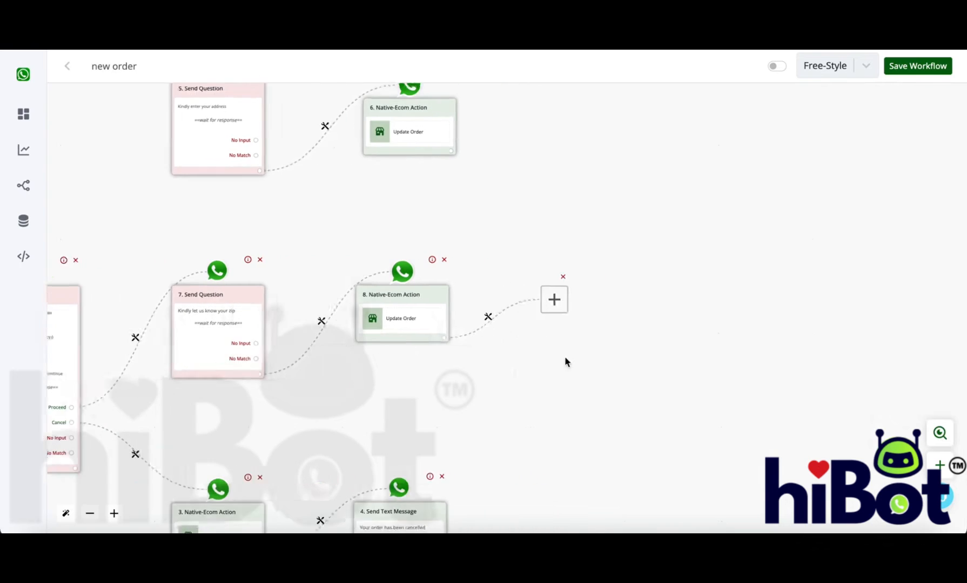
click(474, 306)
click(832, 238)
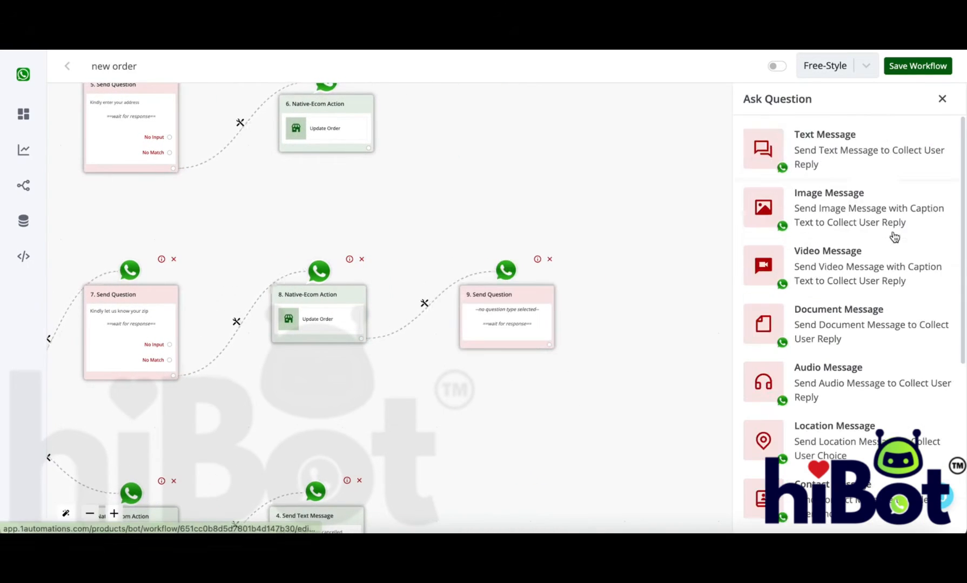
click(862, 178)
Enter "Kindly let us know your city" as the question text and save the question.
click(811, 233)
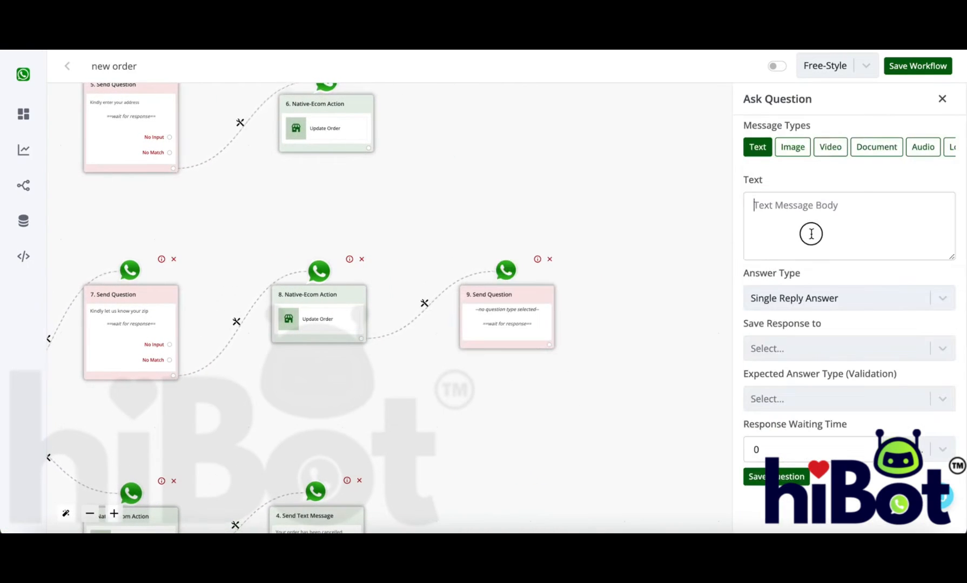
text(Kindly let us )
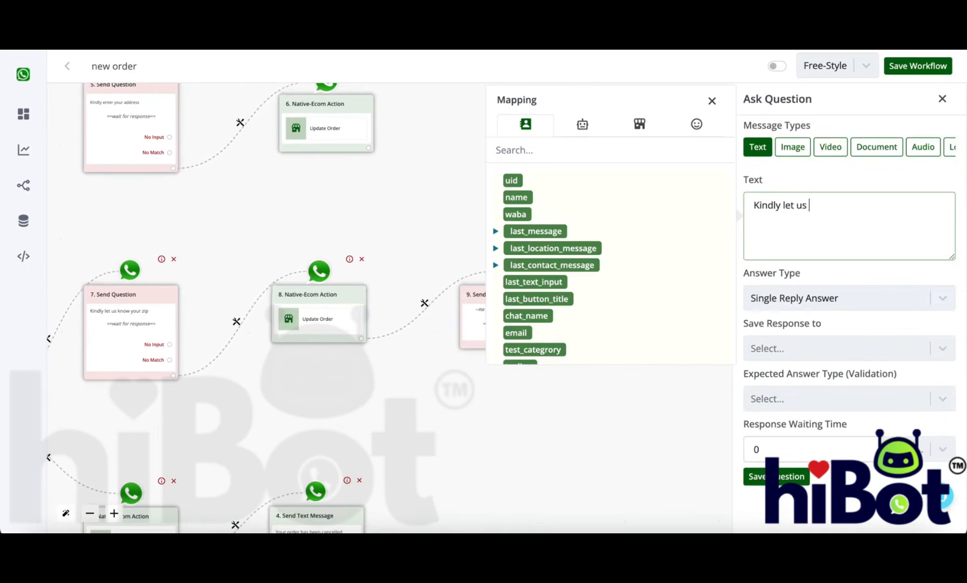
text(know your city)
click(750, 475)
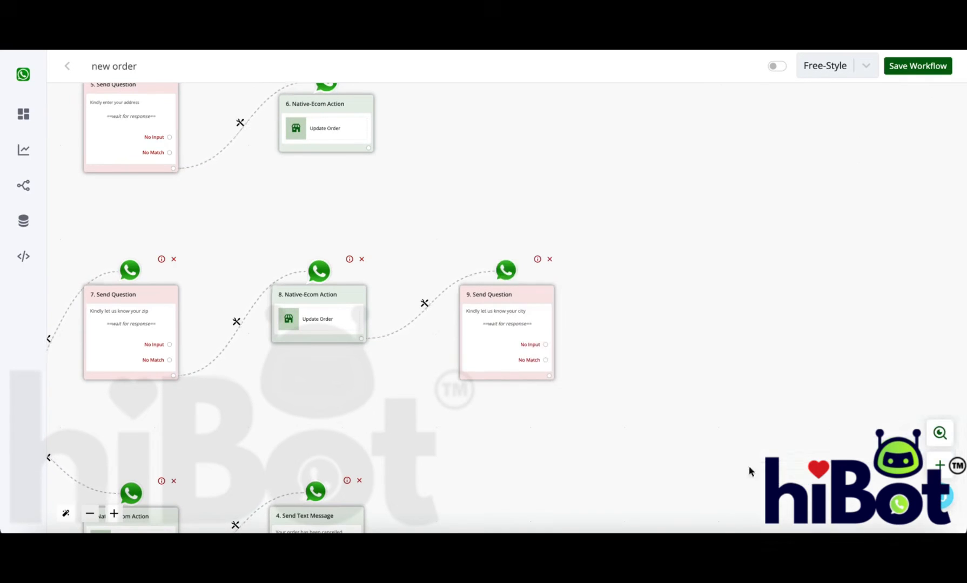
Connect a native e-commerce Update Order action to the output of the city question.
click(550, 376)
click(477, 299)
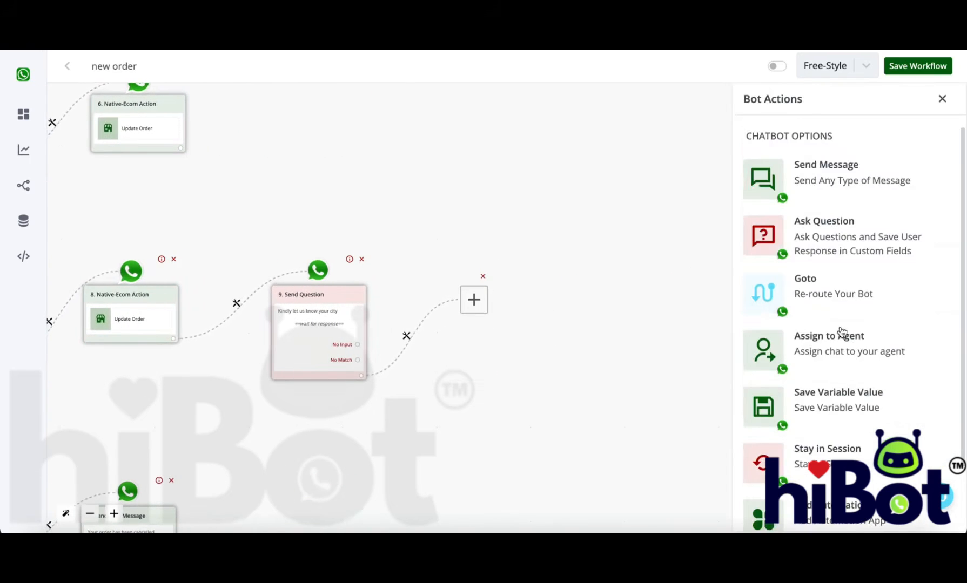
scroll(834, 367, down, 2)
click(852, 478)
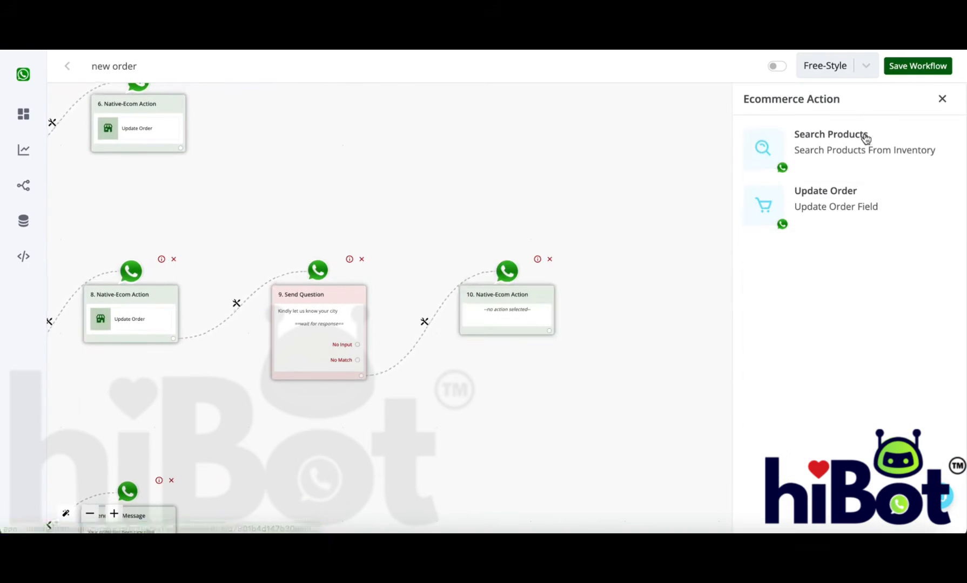
click(858, 193)
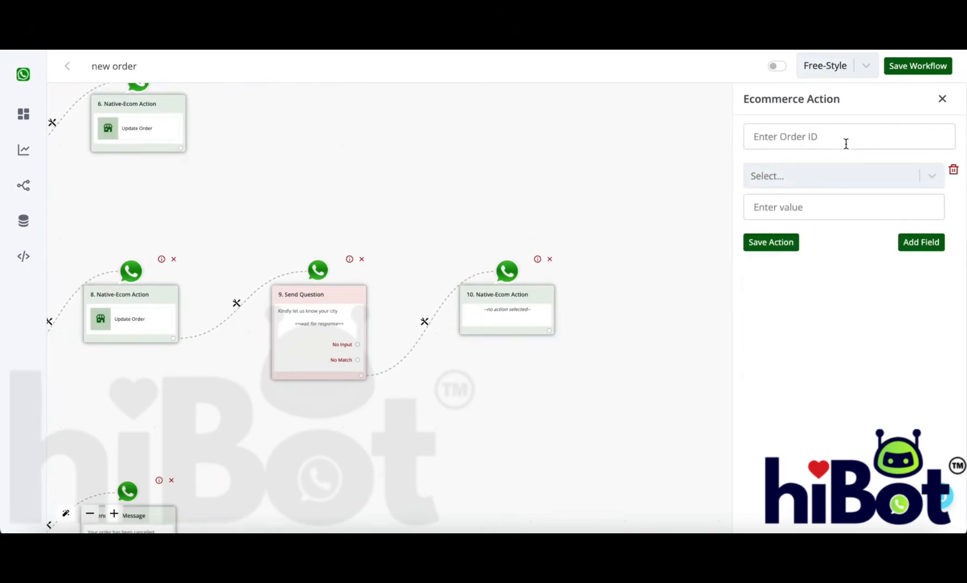
Map the order ID of the city question's action to {{order.id}} and choose Billing City as the field to update.
click(846, 142)
click(632, 96)
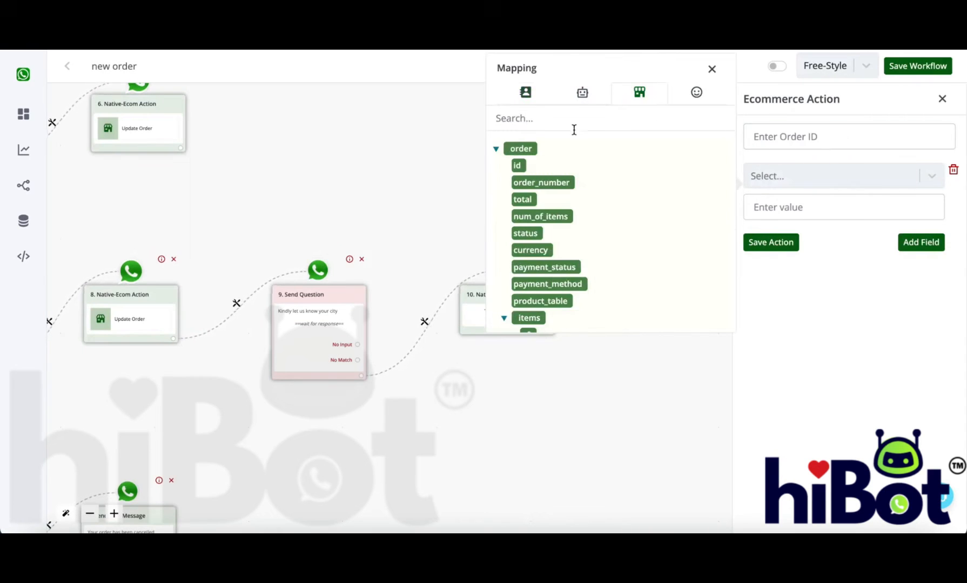
click(517, 165)
click(788, 182)
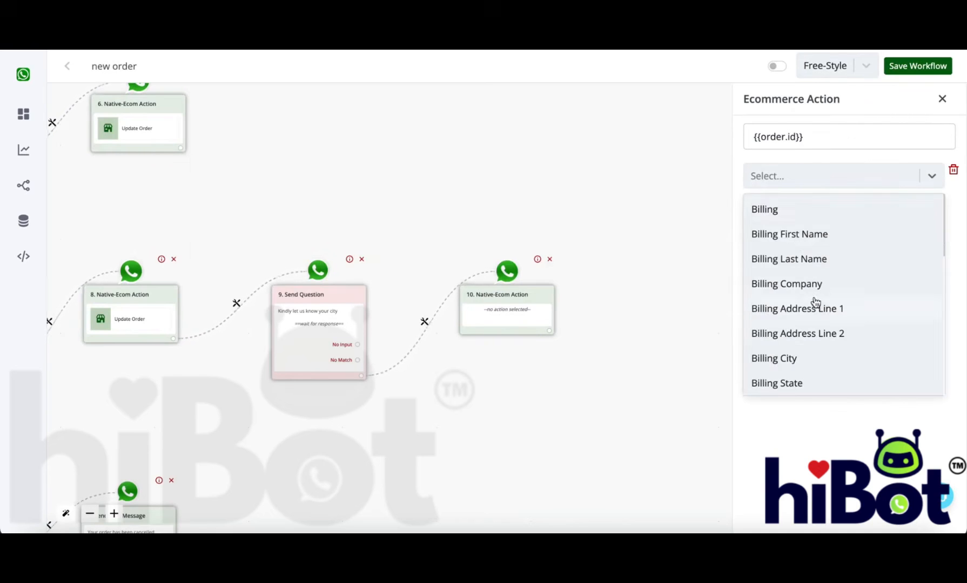
click(815, 358)
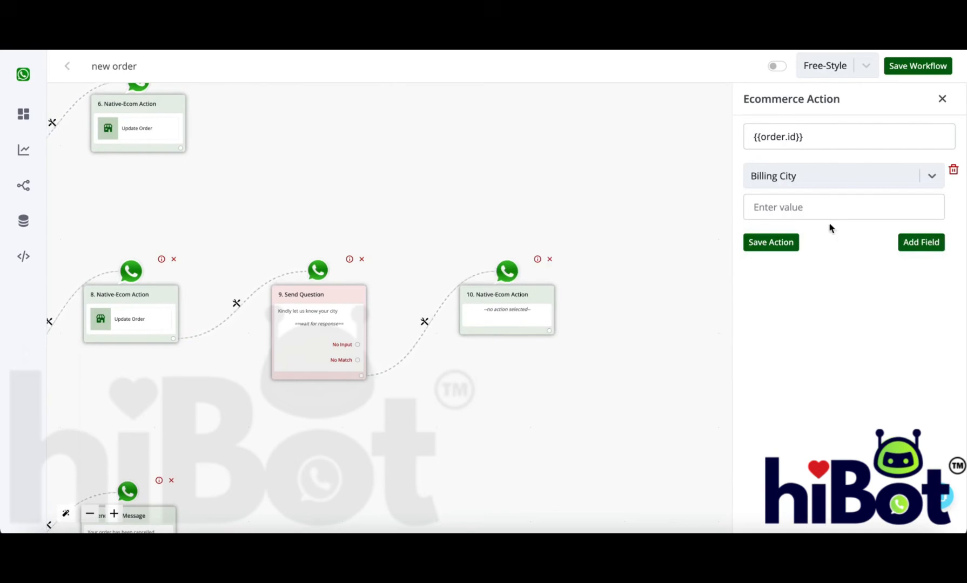
Examine the billing, shipping, payment and status fields that the Update Order action can change.
click(844, 183)
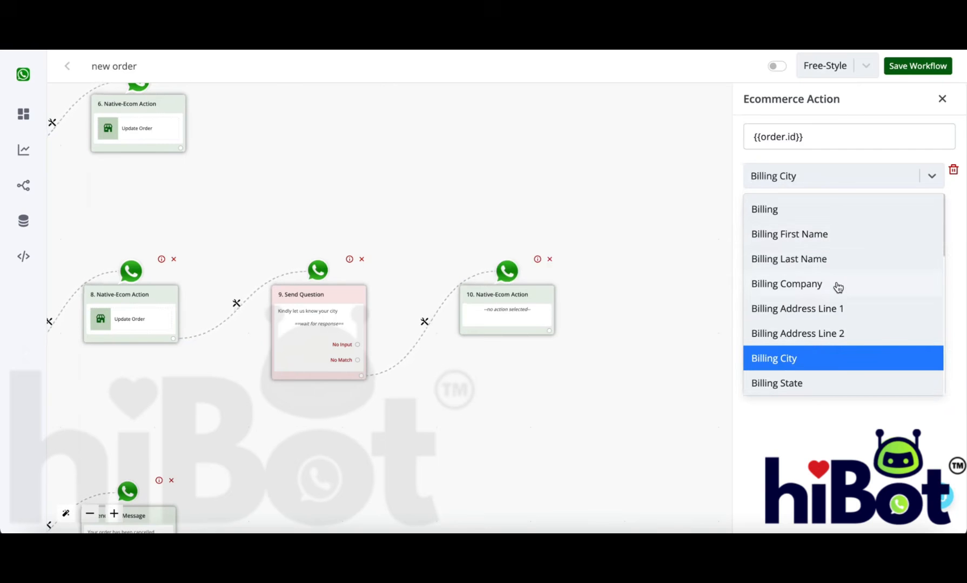
scroll(837, 286, down, 2)
scroll(837, 286, up, 1)
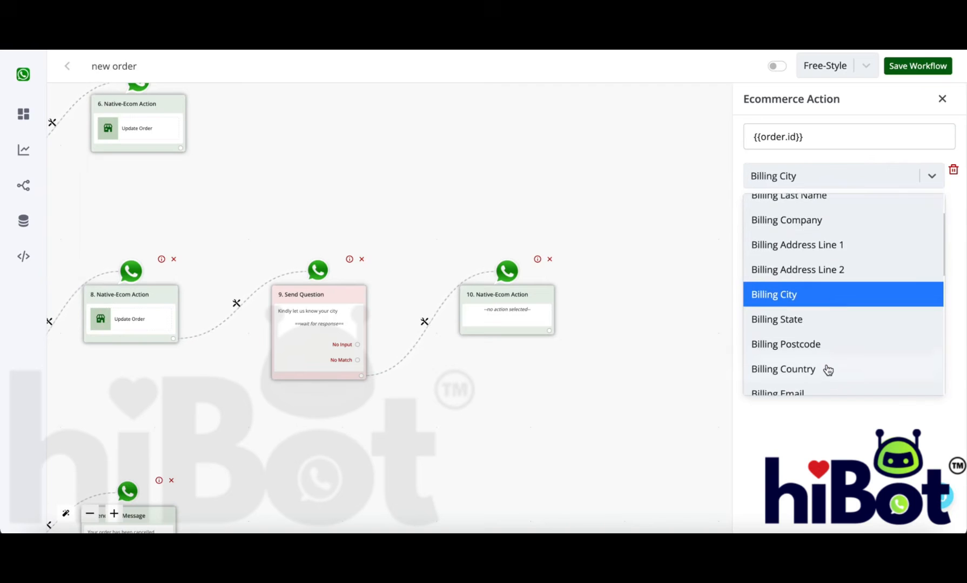
scroll(827, 369, down, 1)
scroll(833, 373, down, 2)
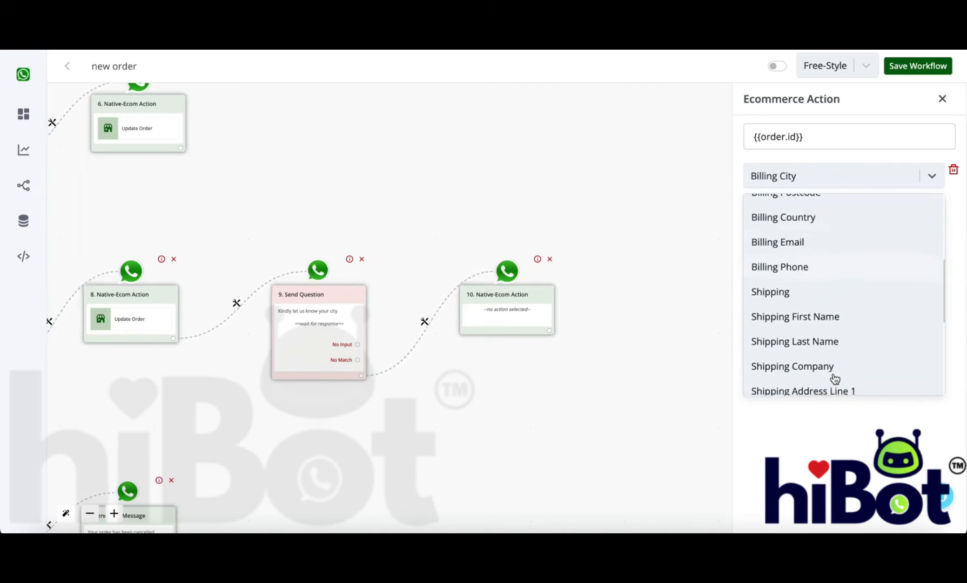
scroll(833, 378, down, 3)
scroll(818, 307, down, 2)
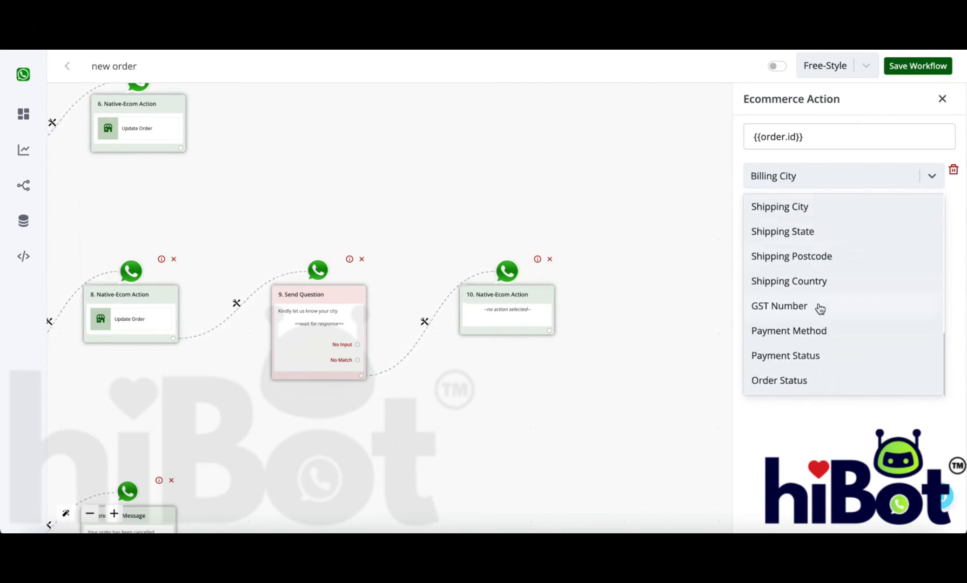
scroll(812, 227, up, 10)
click(818, 176)
Map the Billing City value to {{last_text_input}} and save the Update Order action.
click(814, 208)
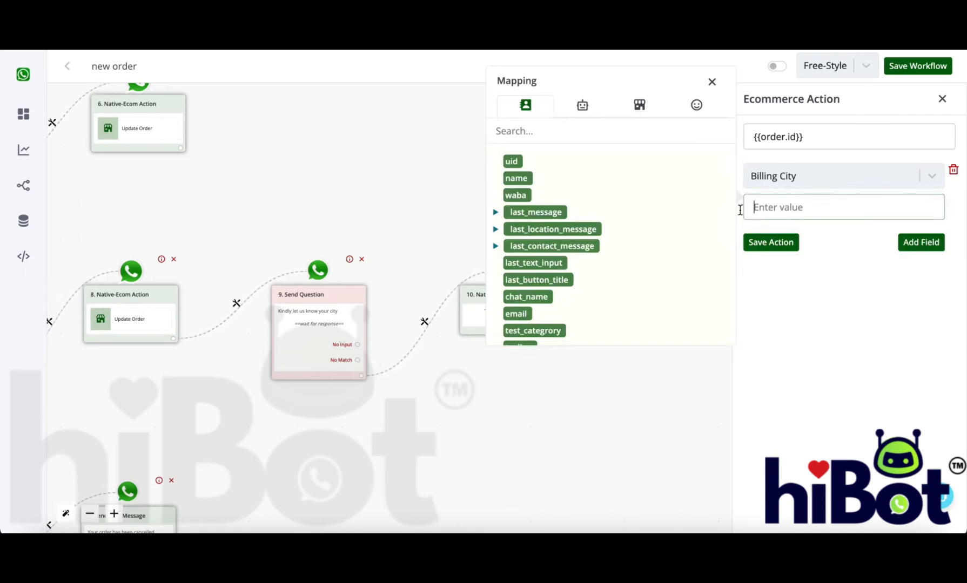
click(546, 264)
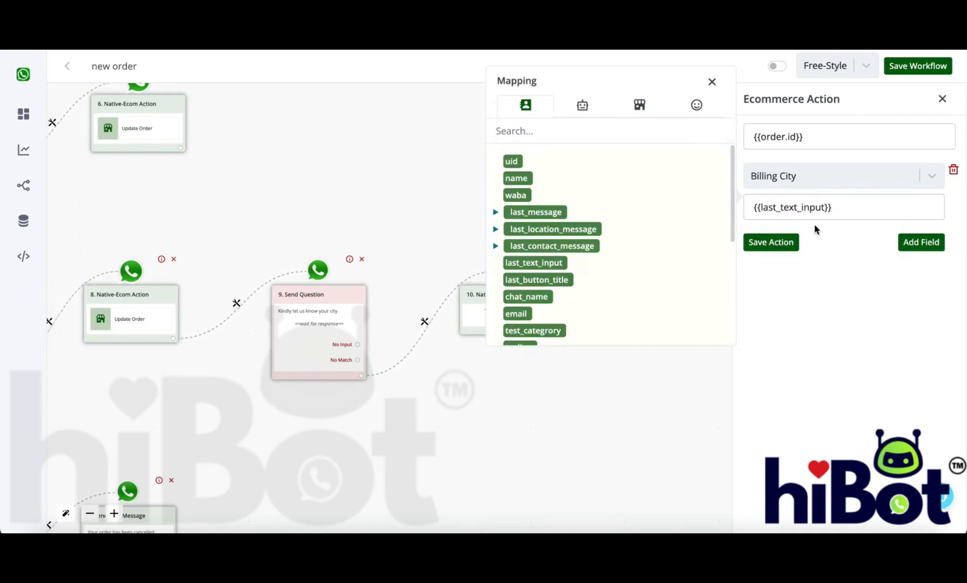
click(785, 246)
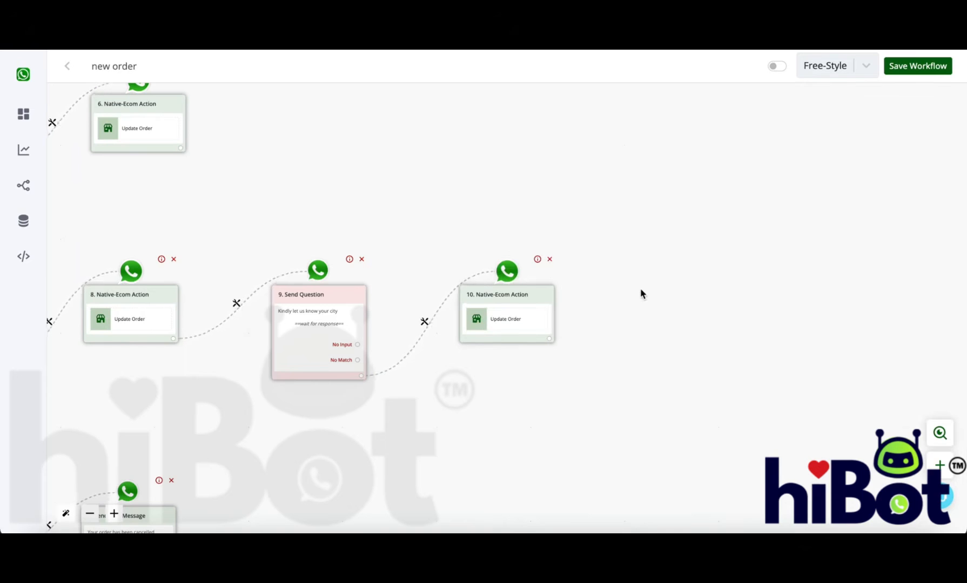
Connect a new question with button choices to the output of the city question's Update Order action.
drag(417, 178, 746, 177)
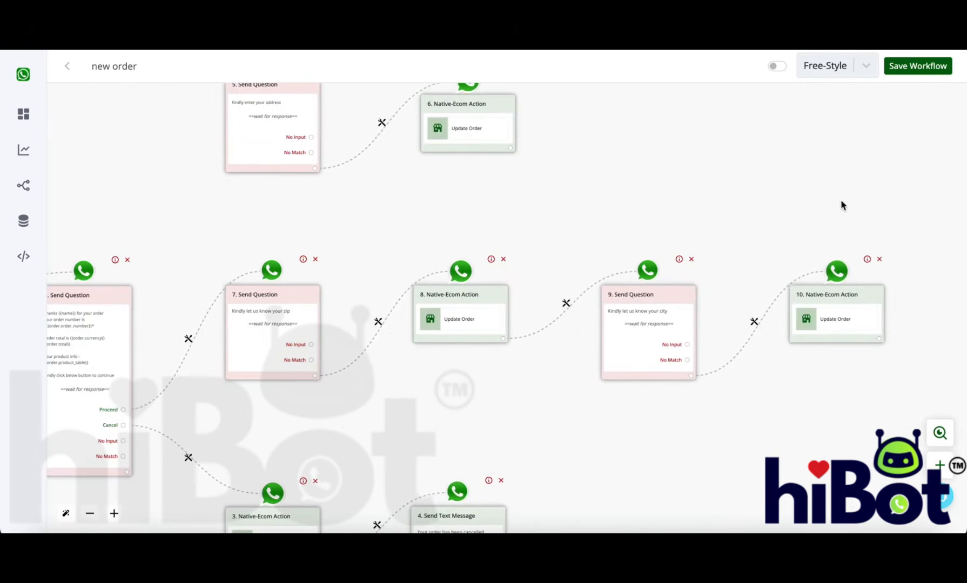
drag(841, 206, 529, 200)
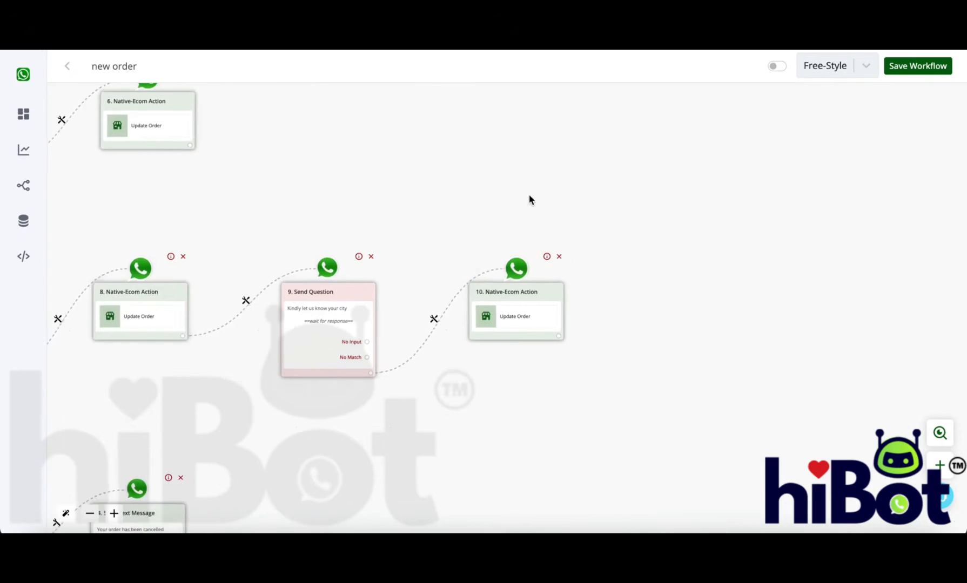
click(560, 336)
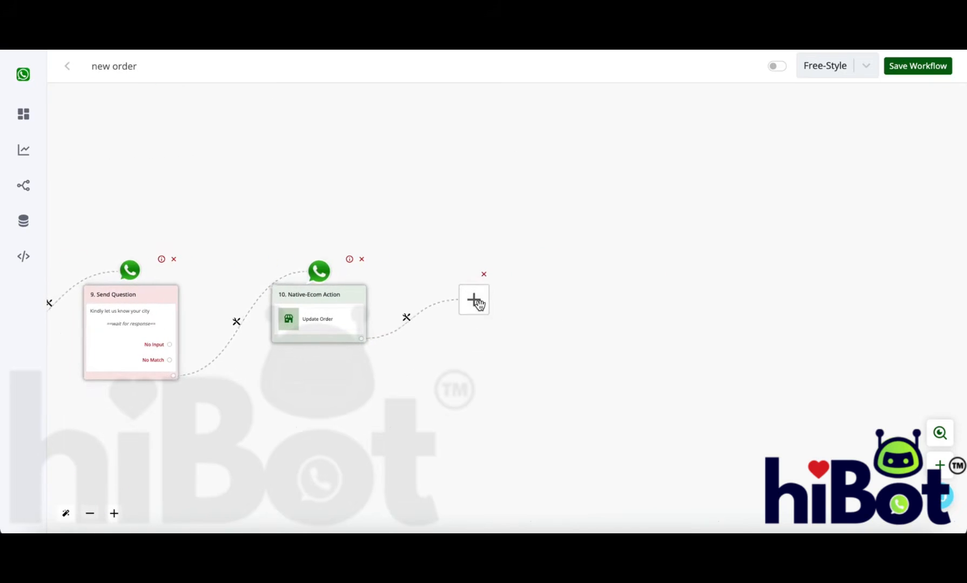
click(477, 303)
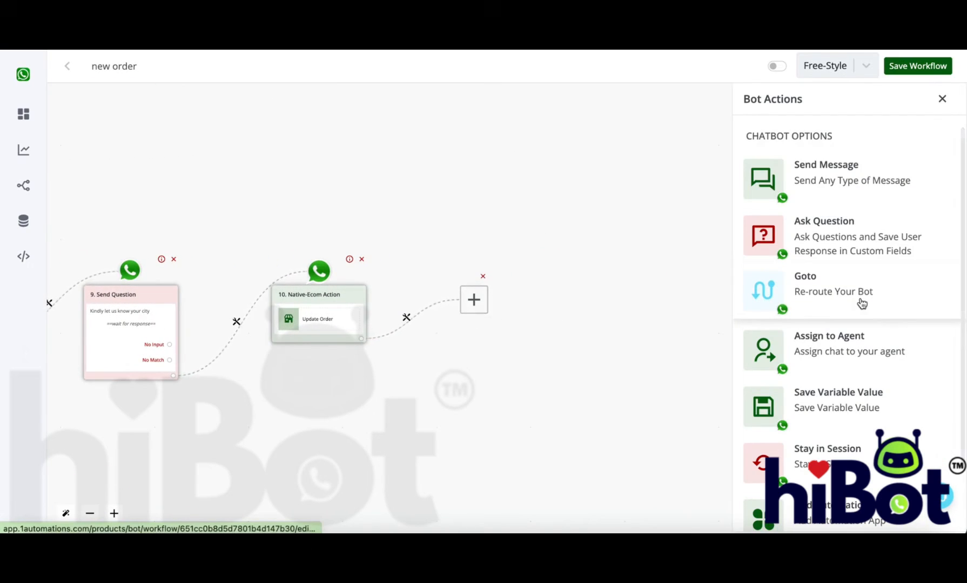
click(854, 242)
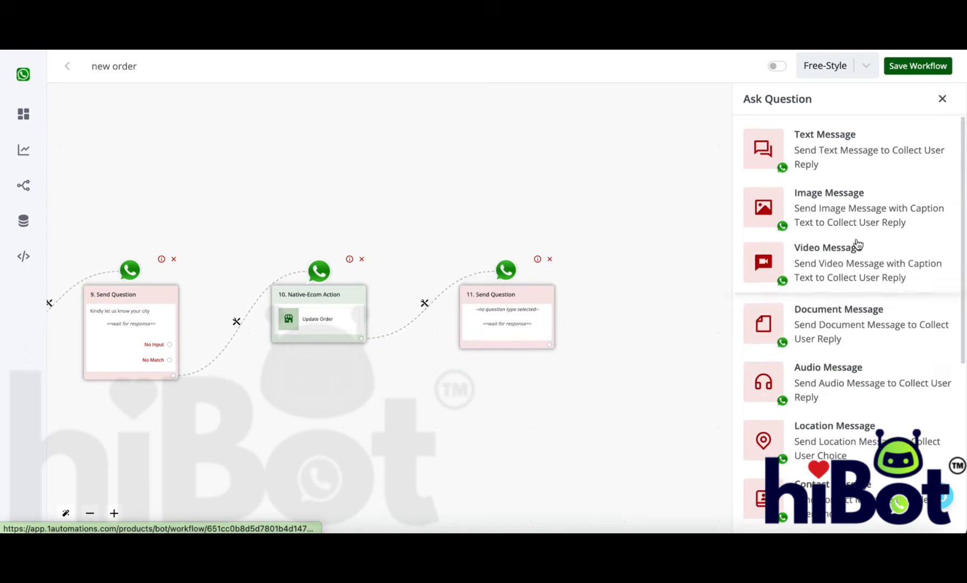
scroll(864, 302, down, 3)
scroll(864, 330, down, 2)
click(858, 348)
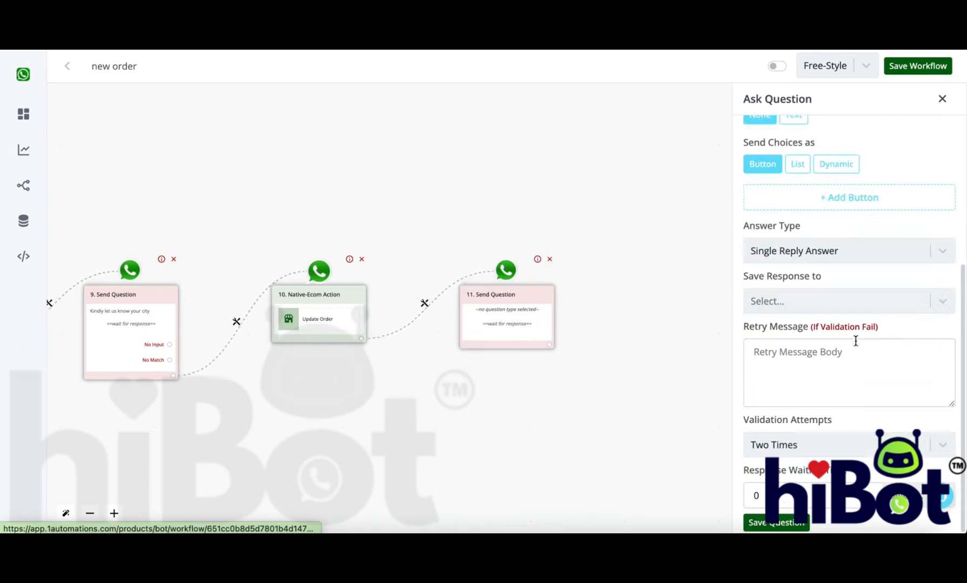
Enter "Kindly let us know your delivery type" as the new question's body text.
scroll(834, 278, up, 5)
click(834, 275)
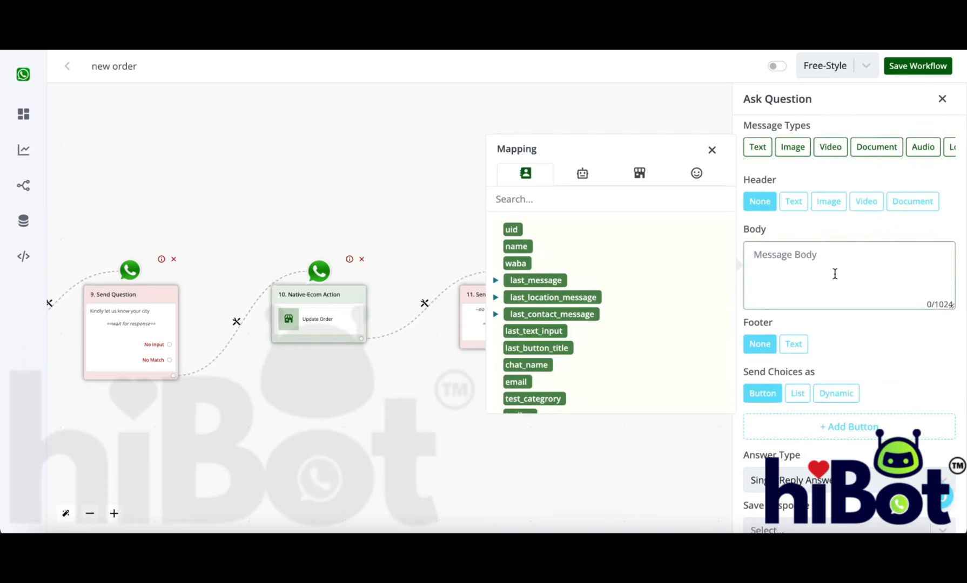
text(Kindly let us know your delivery)
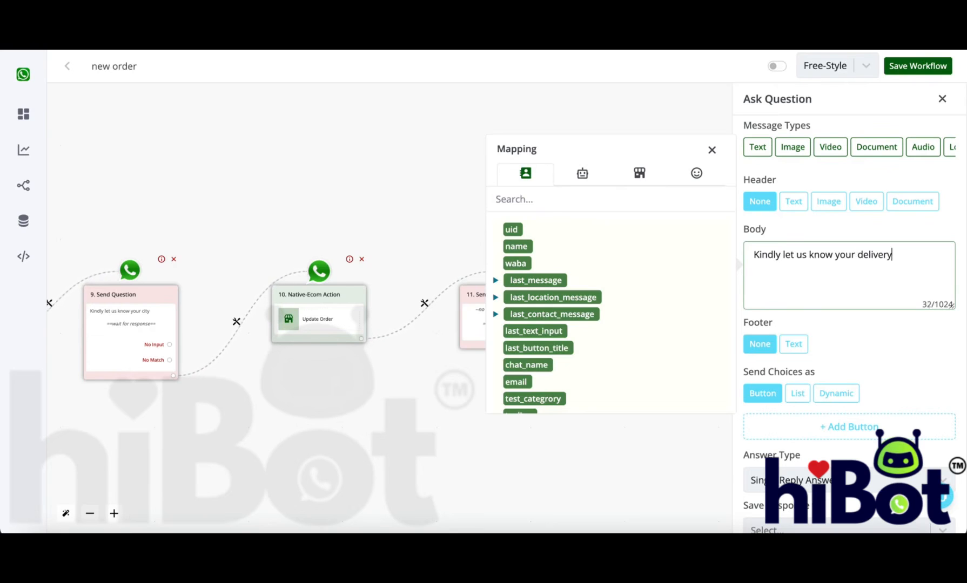
Add a reply button labelled "Door Delivery" to the delivery type question.
scroll(835, 355, down, 3)
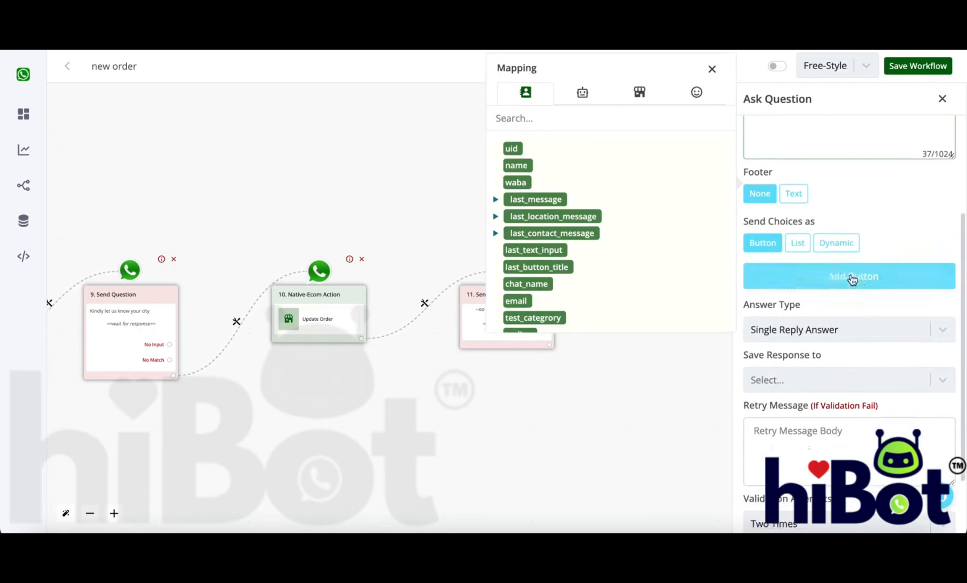
click(851, 278)
click(851, 285)
double_click(673, 284)
text(Door Delivery)
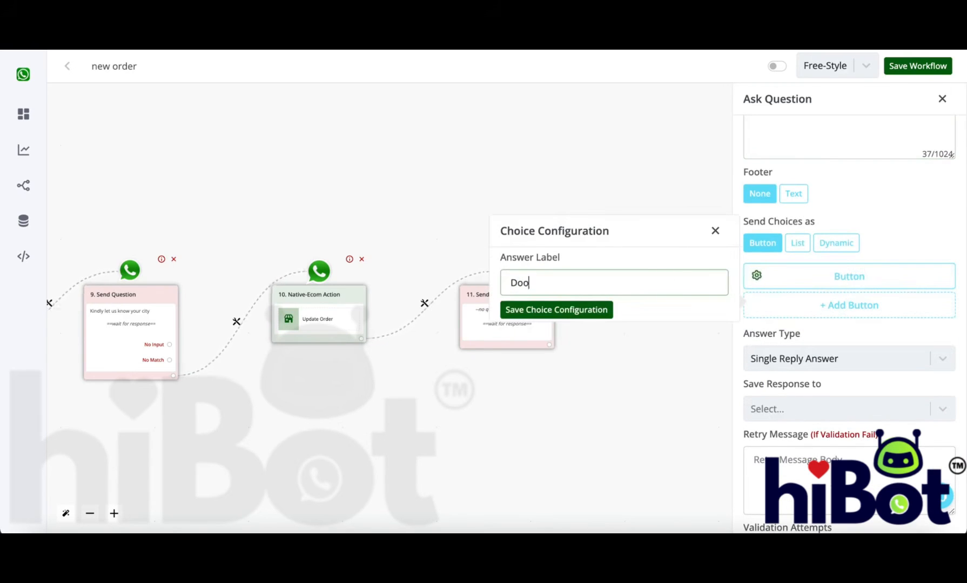
click(585, 310)
Add a second reply button labelled "Store Pickup" and save the delivery type question.
click(788, 305)
click(757, 304)
click(668, 309)
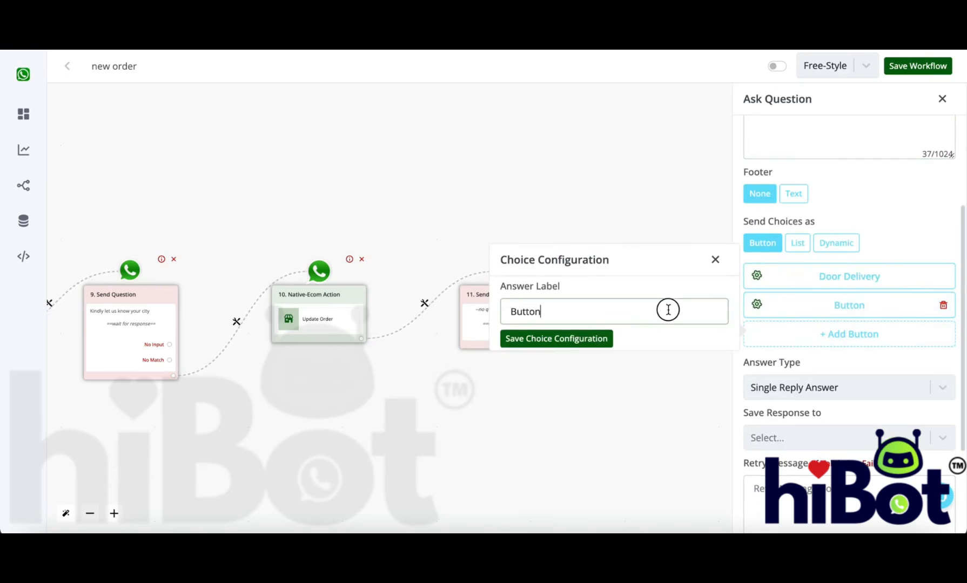
double_click(668, 309)
text(Sti)
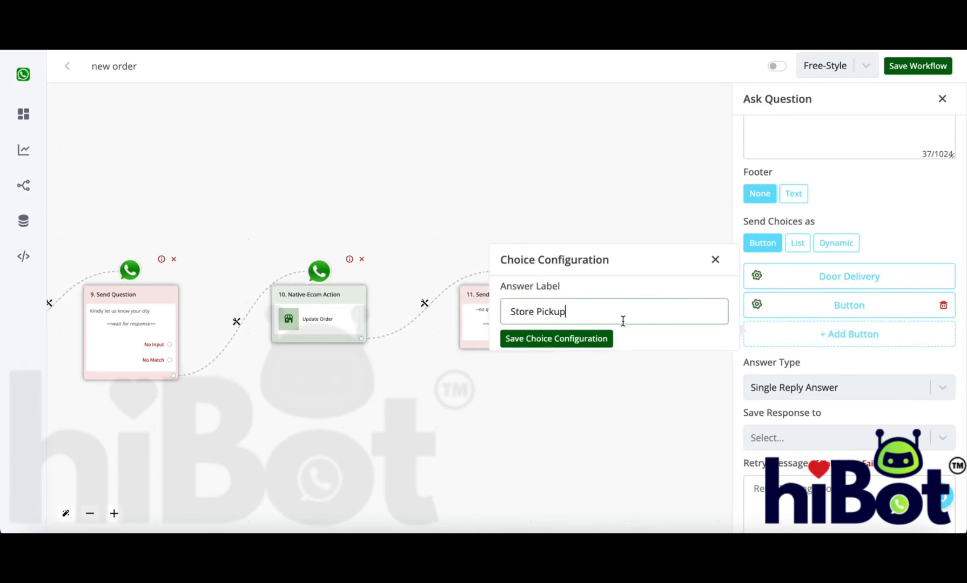
key(Return)
scroll(772, 369, down, 3)
click(776, 522)
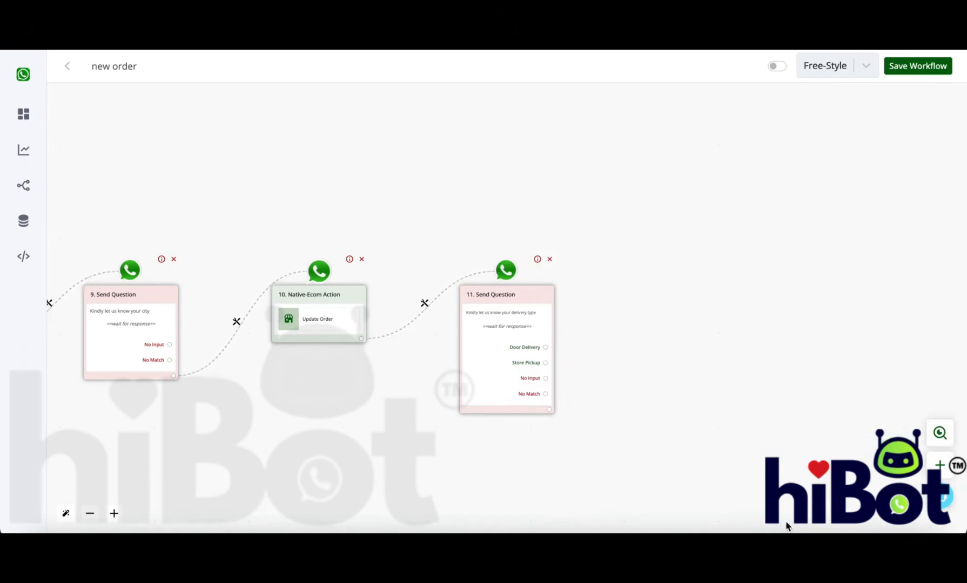
Connect a native e-commerce Update Order action to the output of the delivery type question.
scroll(563, 354, up, 3)
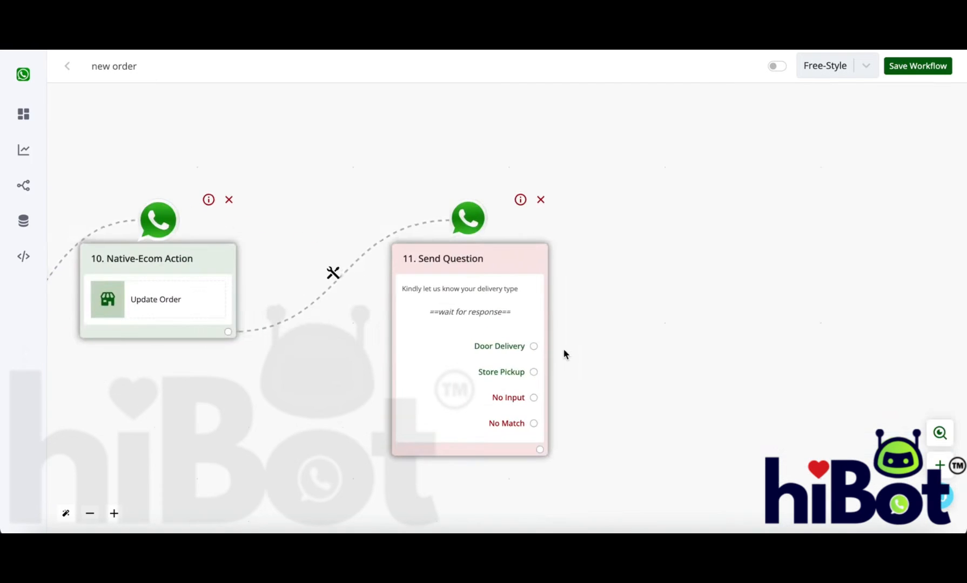
click(540, 448)
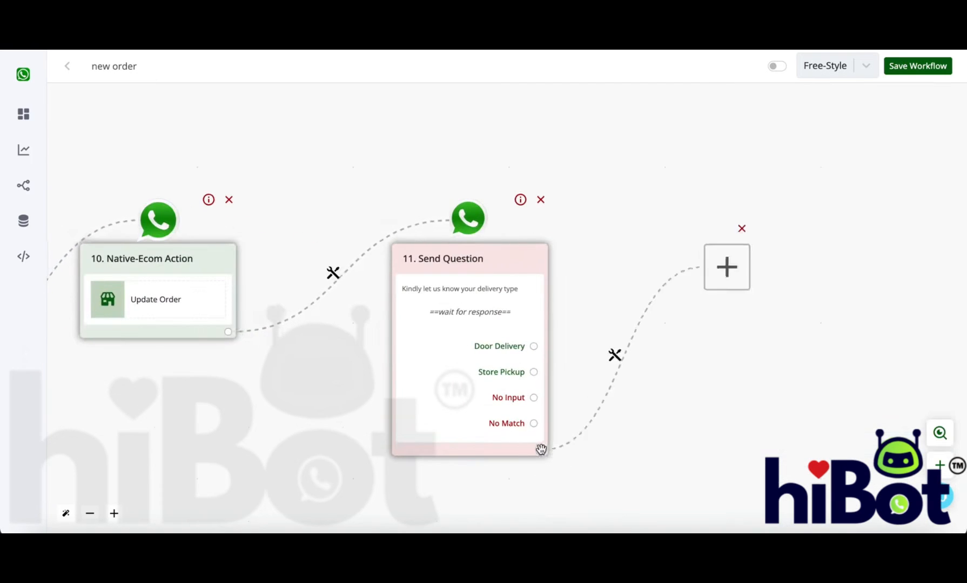
scroll(341, 356, up, 5)
scroll(340, 356, up, 1)
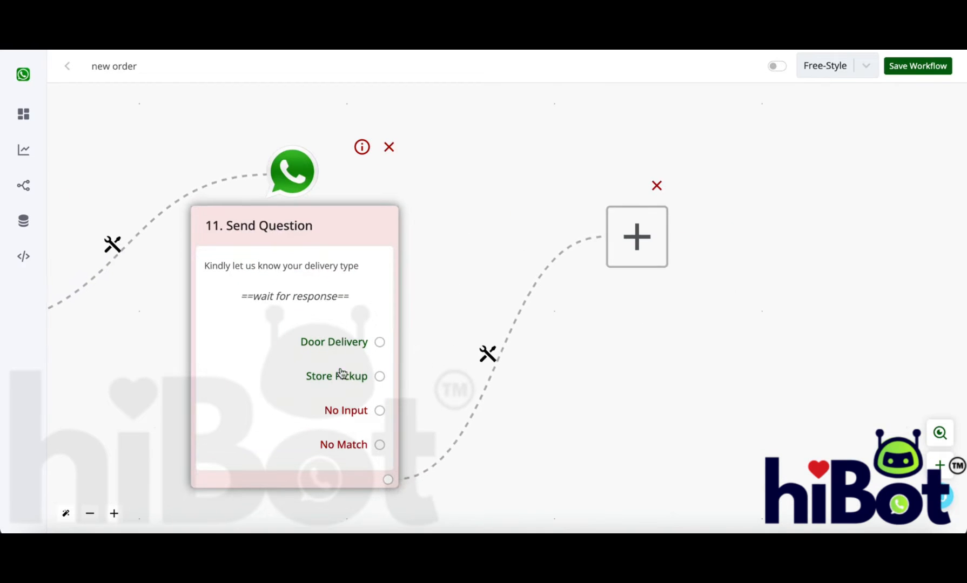
click(671, 260)
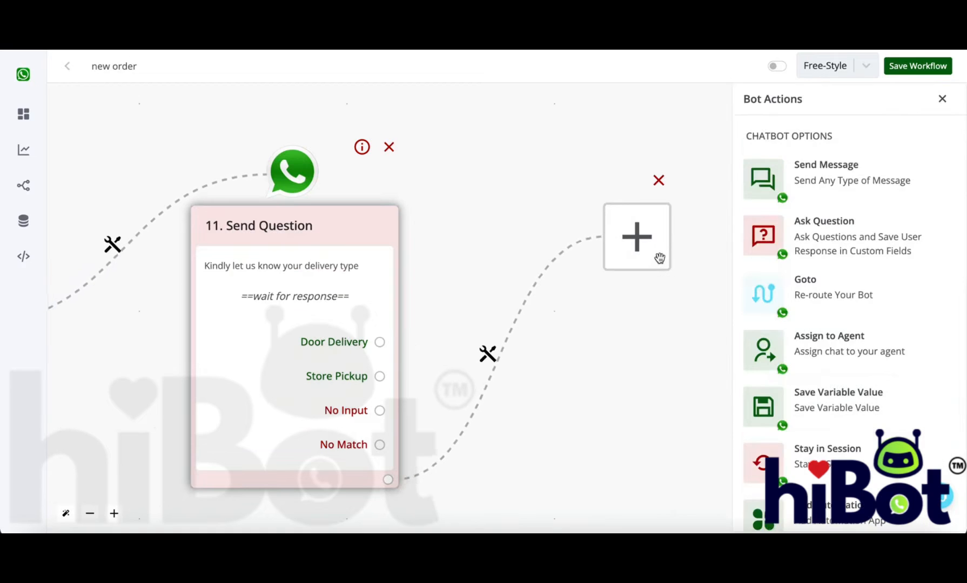
scroll(887, 410, down, 2)
click(872, 488)
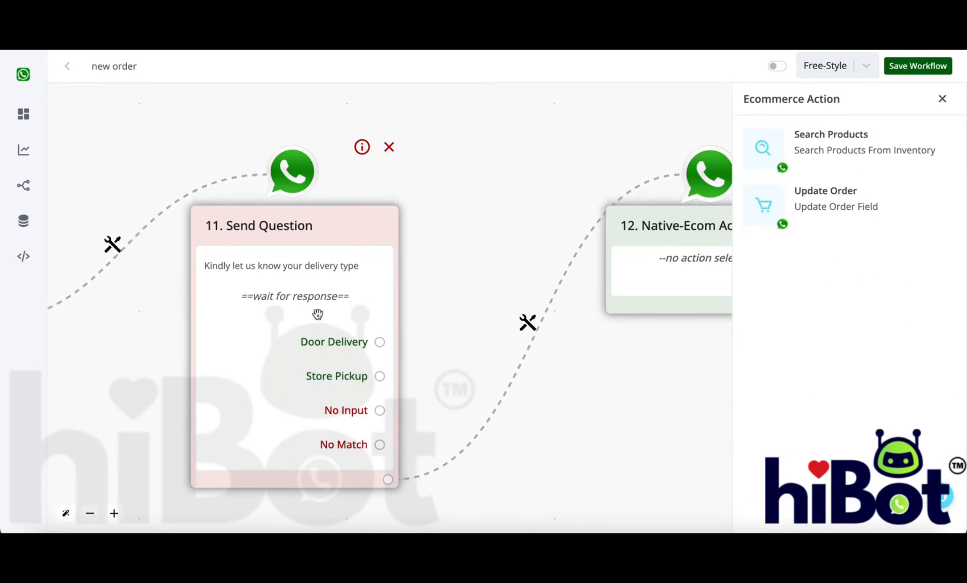
click(869, 177)
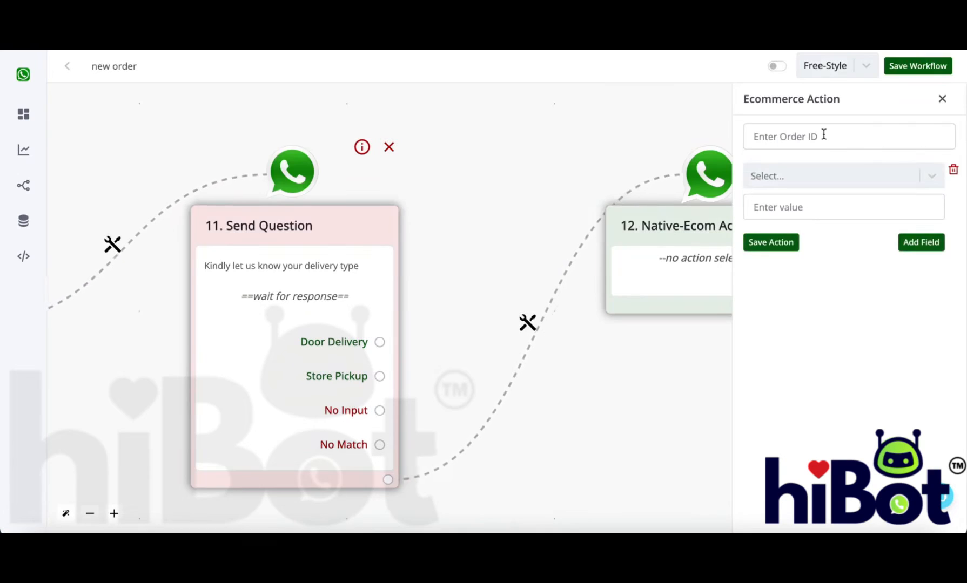
Map the order ID of the delivery type question's Update Order action to {{order.id}}.
click(822, 135)
click(634, 105)
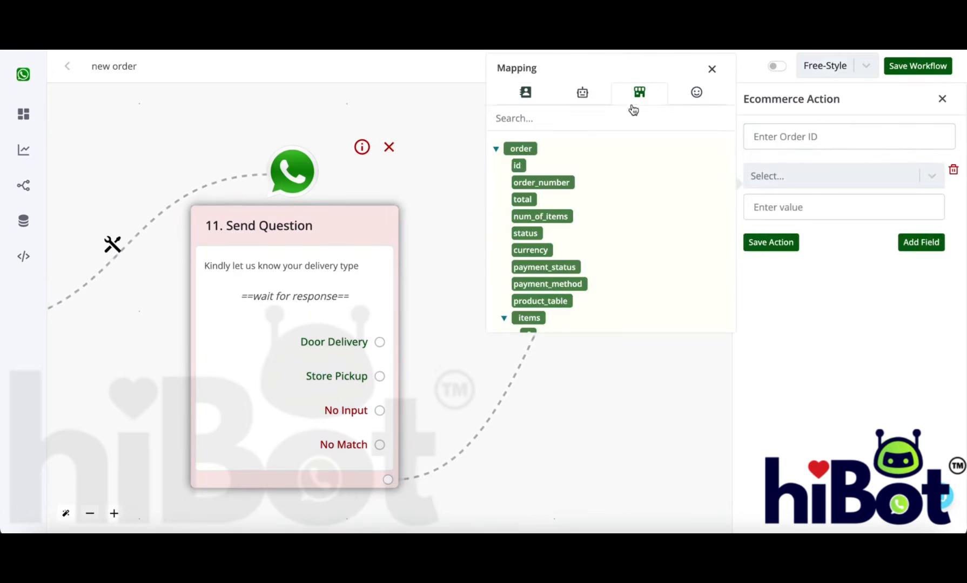
click(518, 166)
Look through the updatable order fields for one that can store the delivery type.
click(786, 170)
scroll(799, 302, down, 3)
scroll(802, 305, down, 5)
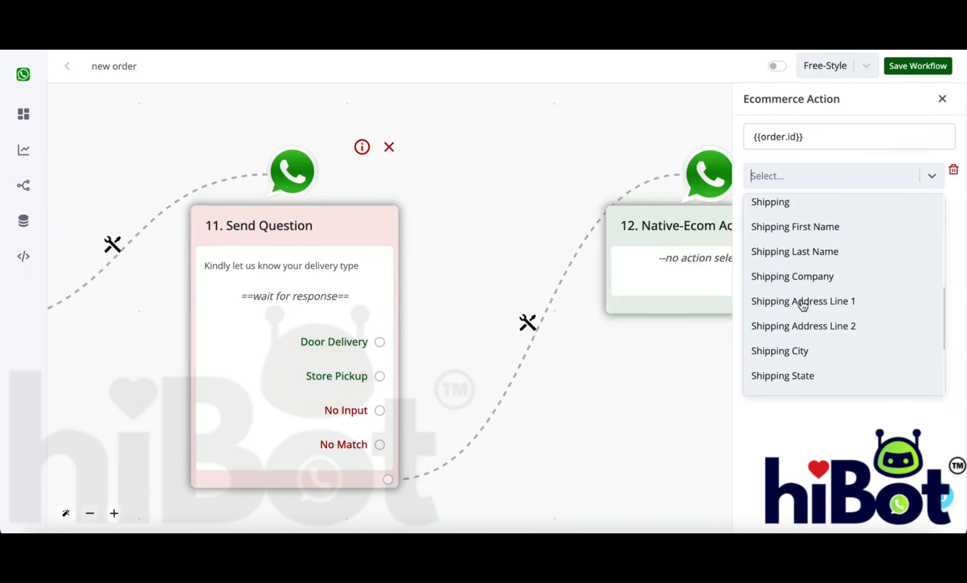
scroll(802, 305, up, 4)
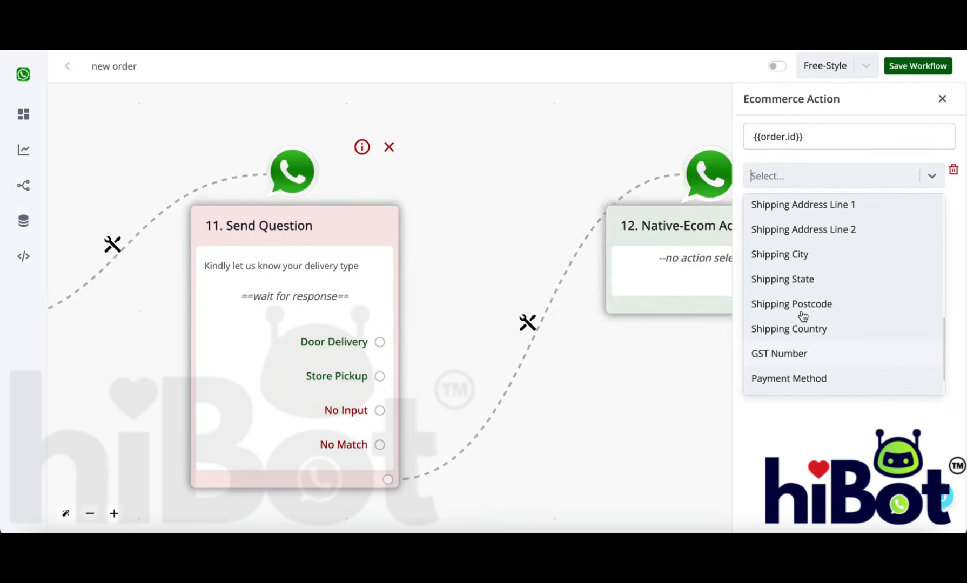
scroll(802, 316, up, 5)
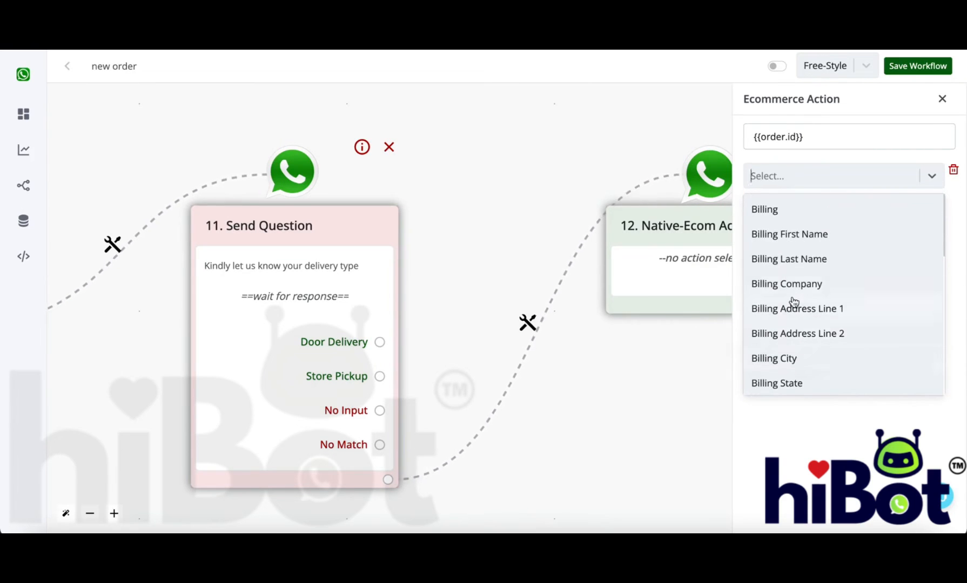
scroll(791, 305, down, 5)
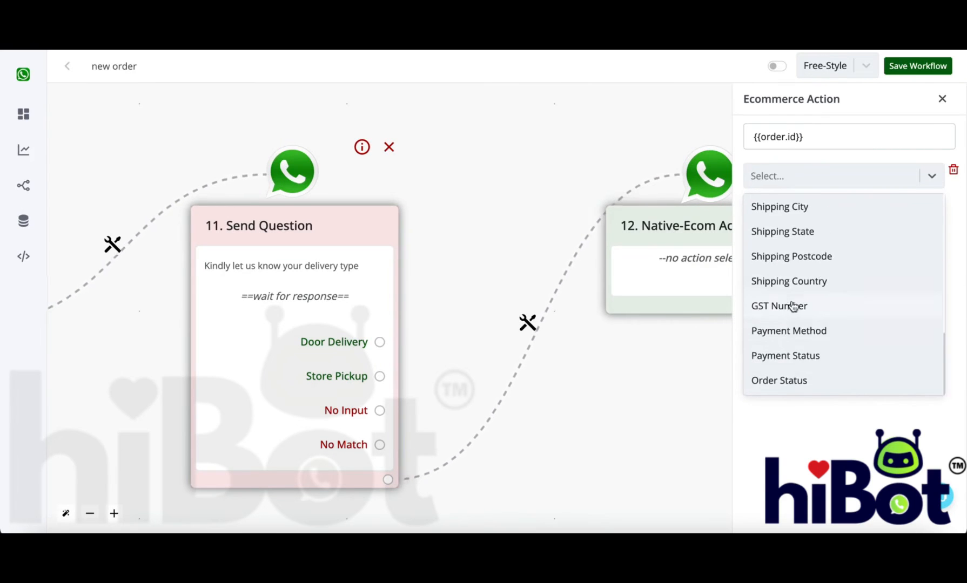
click(893, 158)
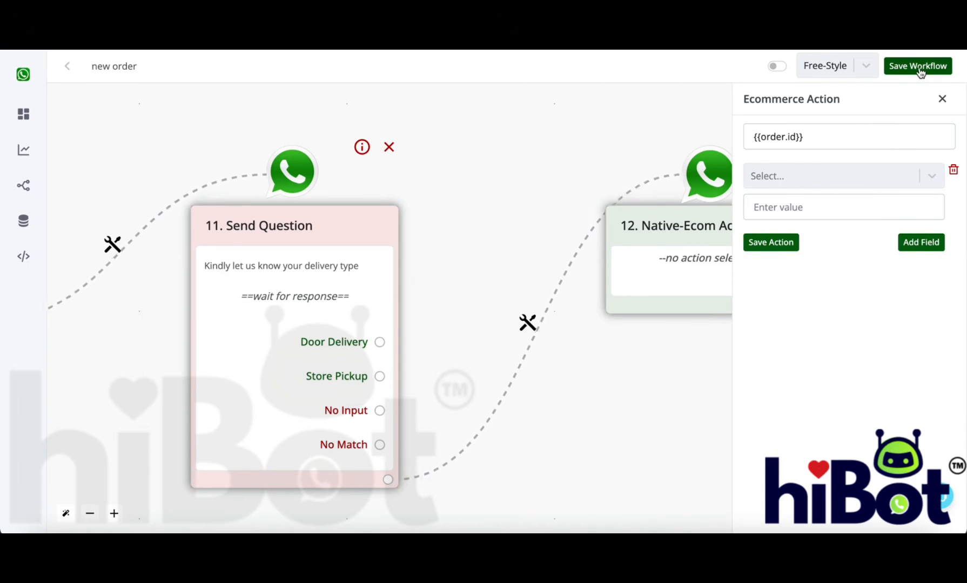
Save the delivery type Update Order action without a field, and save the workflow.
click(790, 242)
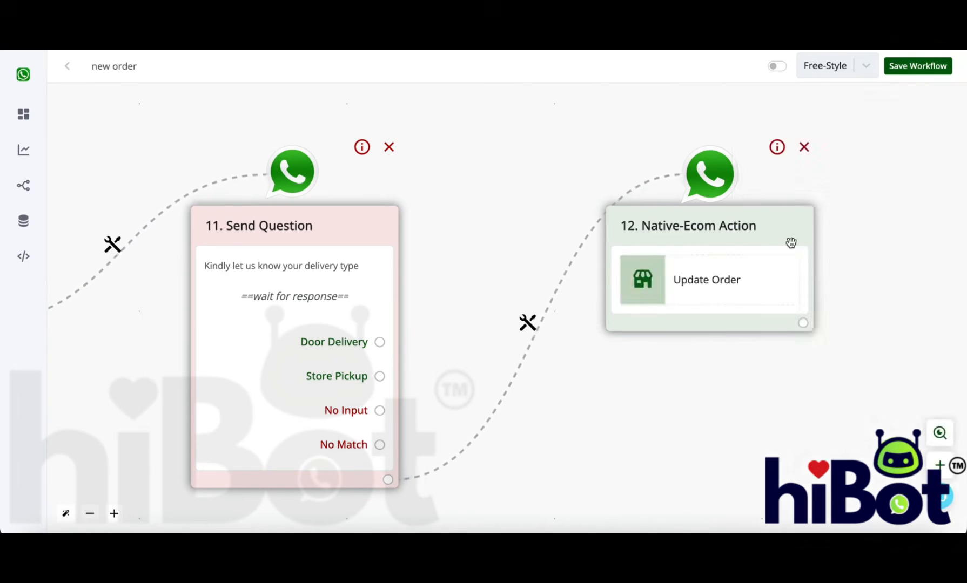
click(914, 68)
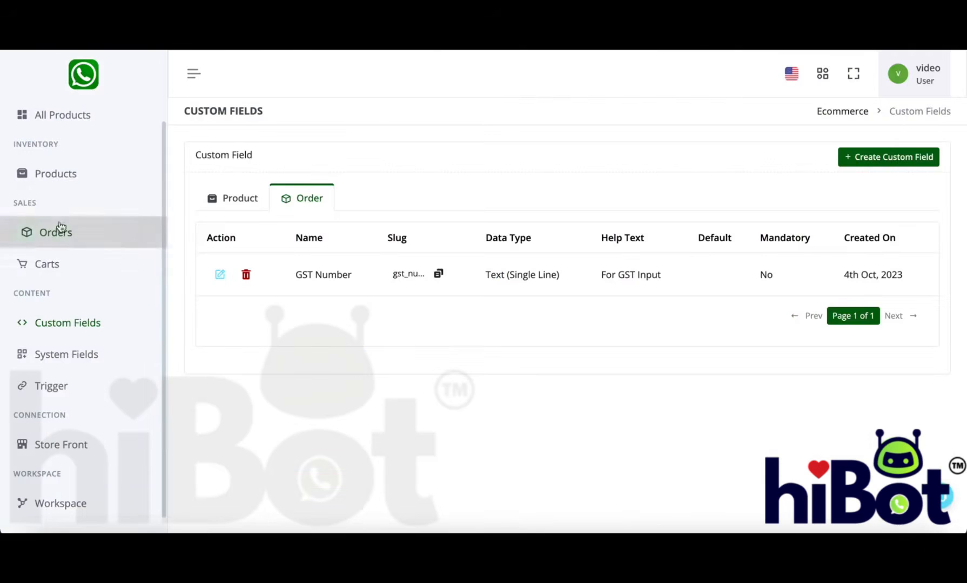
Switch to the e-commerce app's custom fields and start a new order field named "Shipping Method".
click(91, 312)
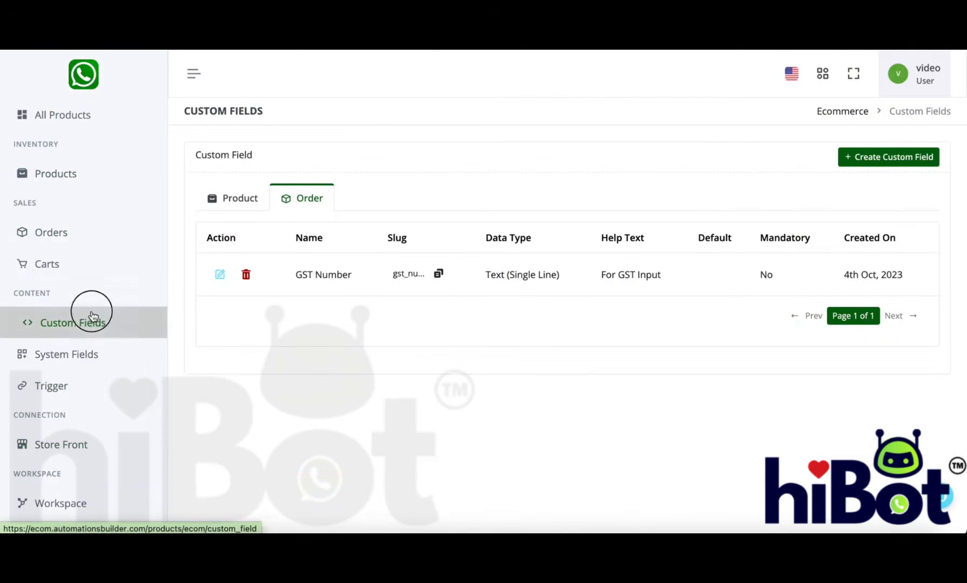
click(248, 202)
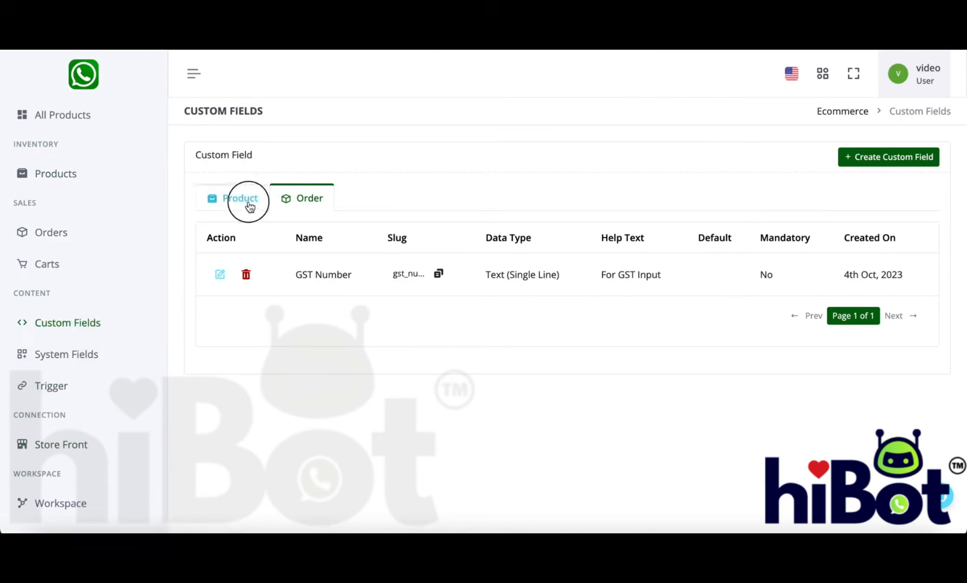
click(293, 198)
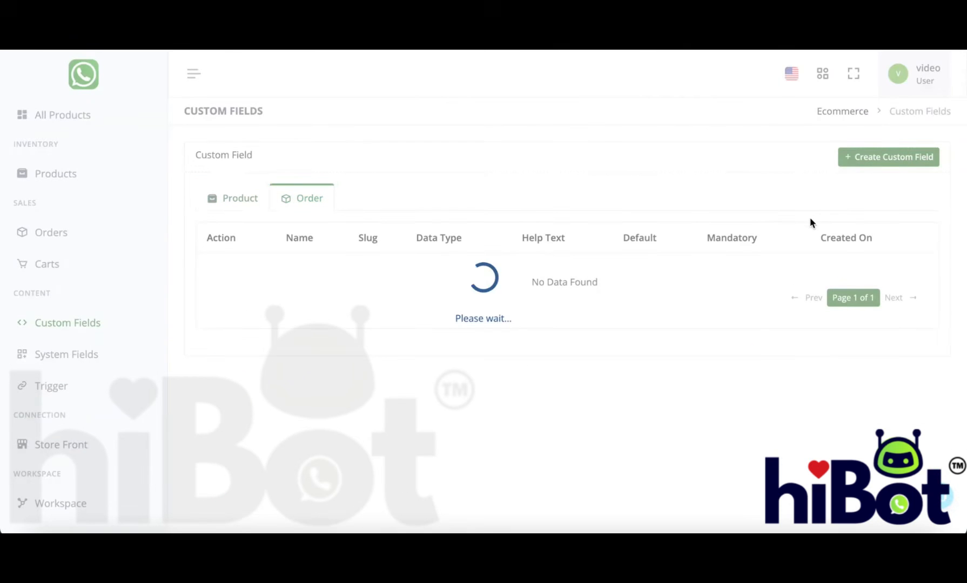
click(900, 165)
click(319, 198)
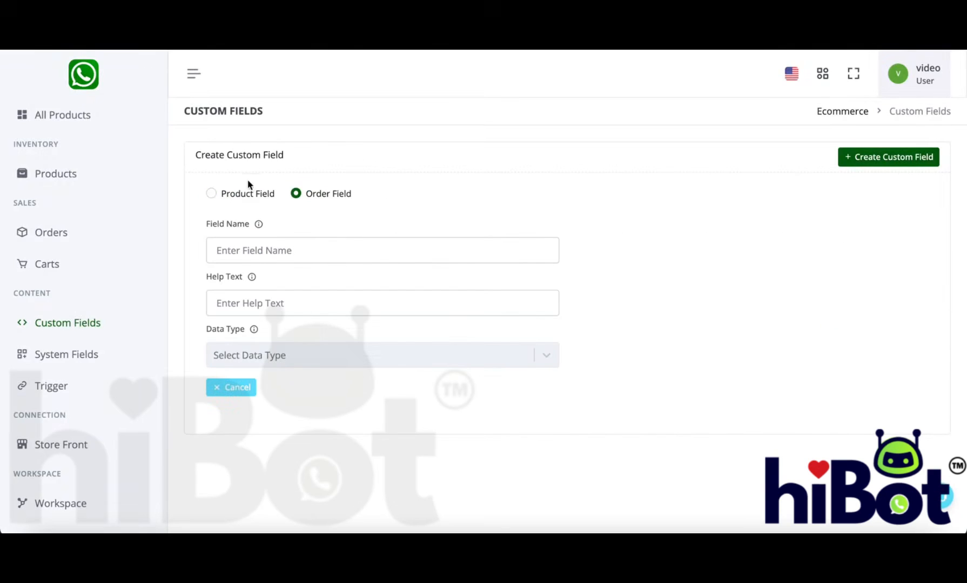
click(308, 251)
text(Shipping Method)
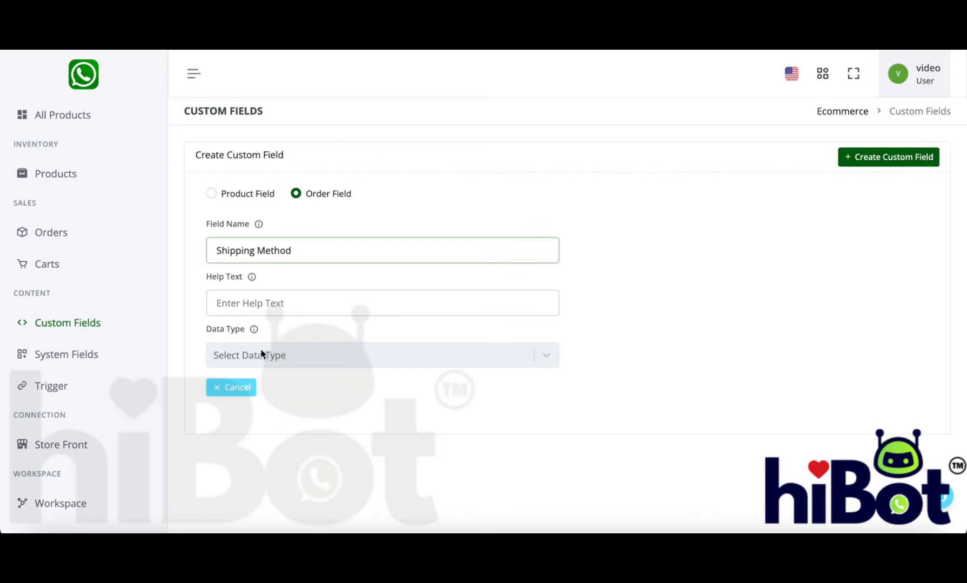
Set the Shipping Method order field's data type to Text (Single Line) and save the field.
click(261, 354)
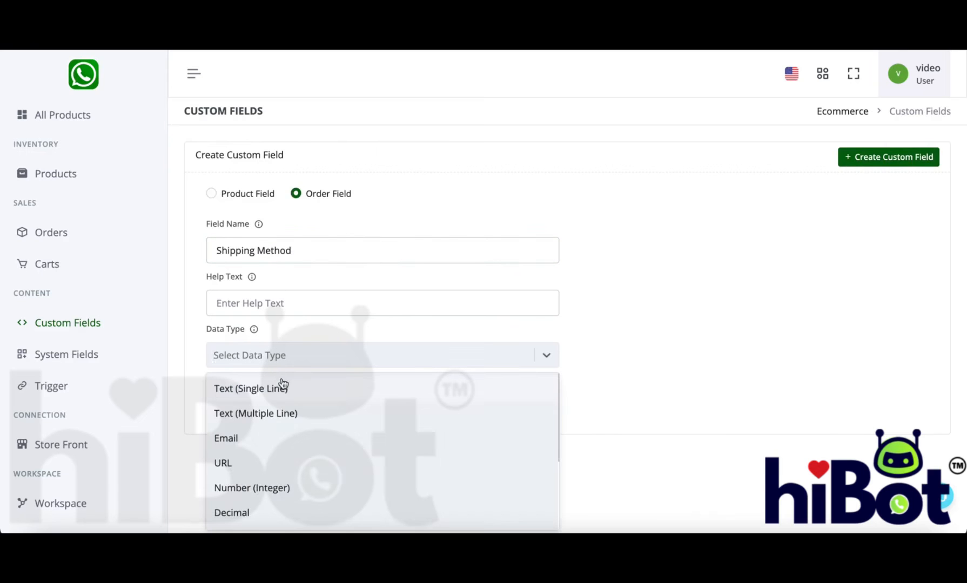
scroll(283, 385, down, 3)
scroll(291, 470, up, 3)
click(303, 399)
scroll(302, 401, down, 2)
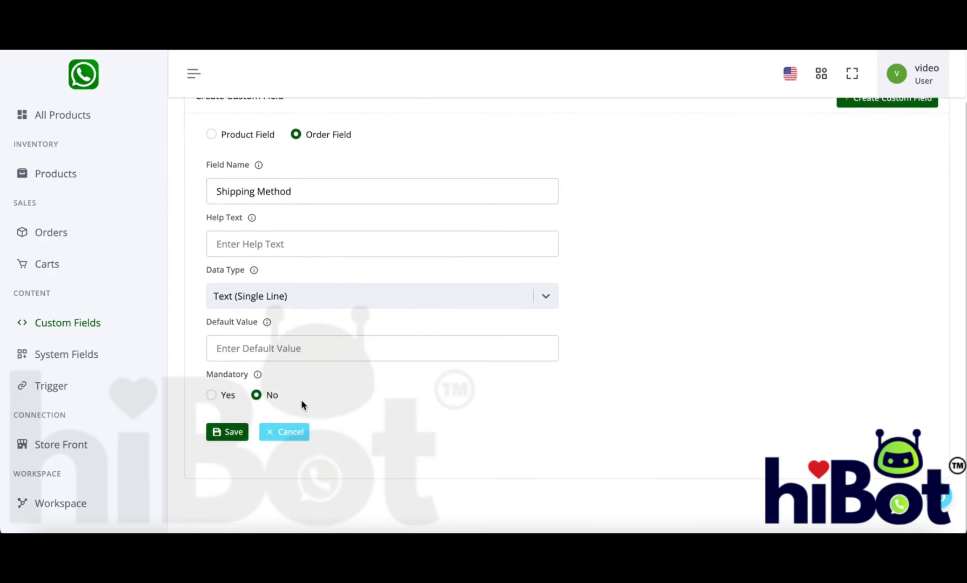
click(235, 437)
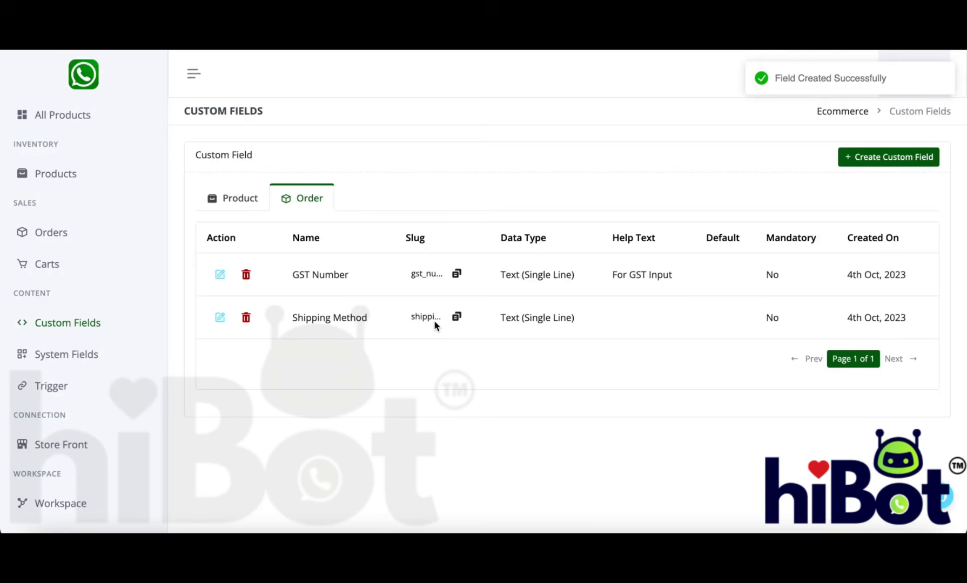
triple_click(357, 324)
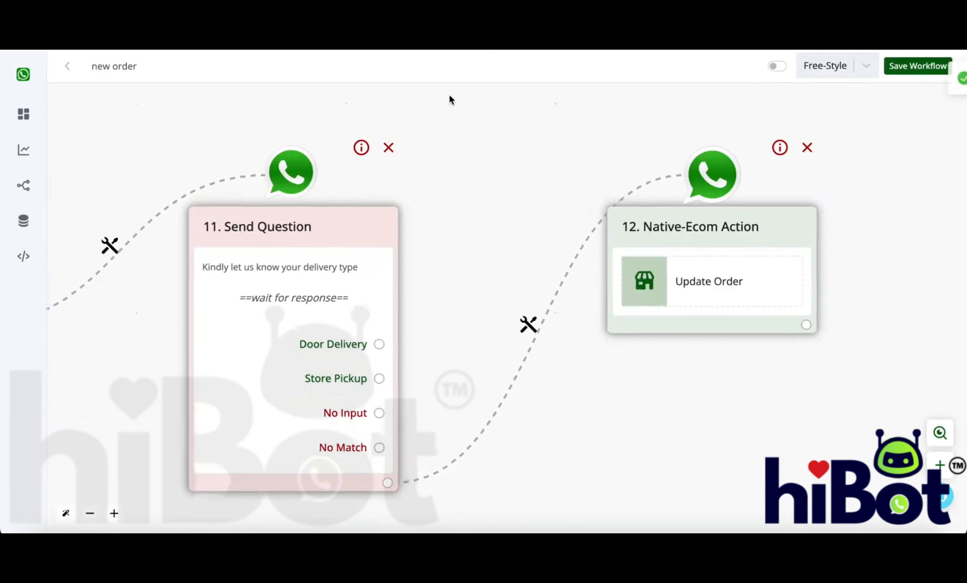
Back in the new order workflow, reopen the delivery type question's Update Order action and choose Shipping Method as its field.
drag(444, 215, 567, 212)
scroll(567, 212, down, 5)
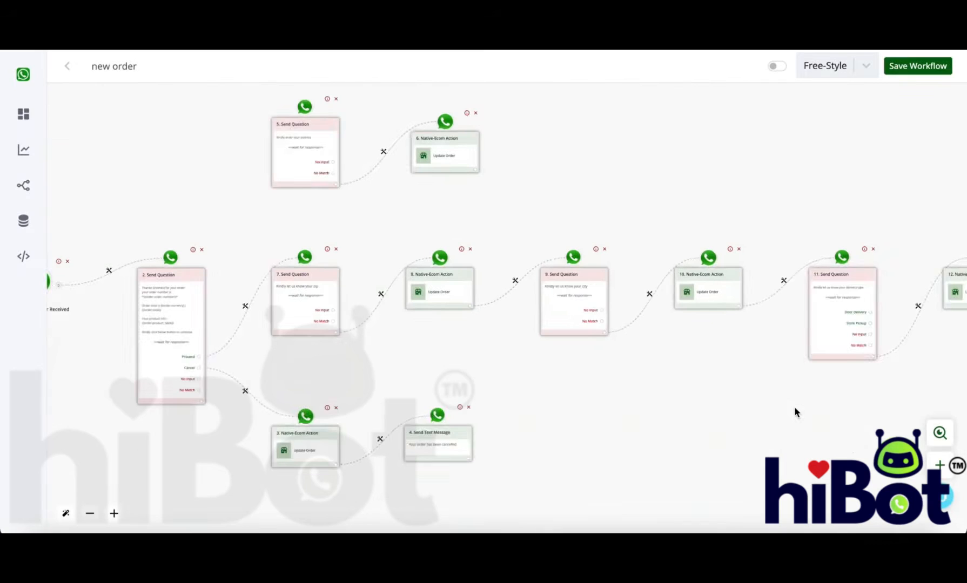
scroll(553, 393, right, 10)
scroll(558, 324, up, 5)
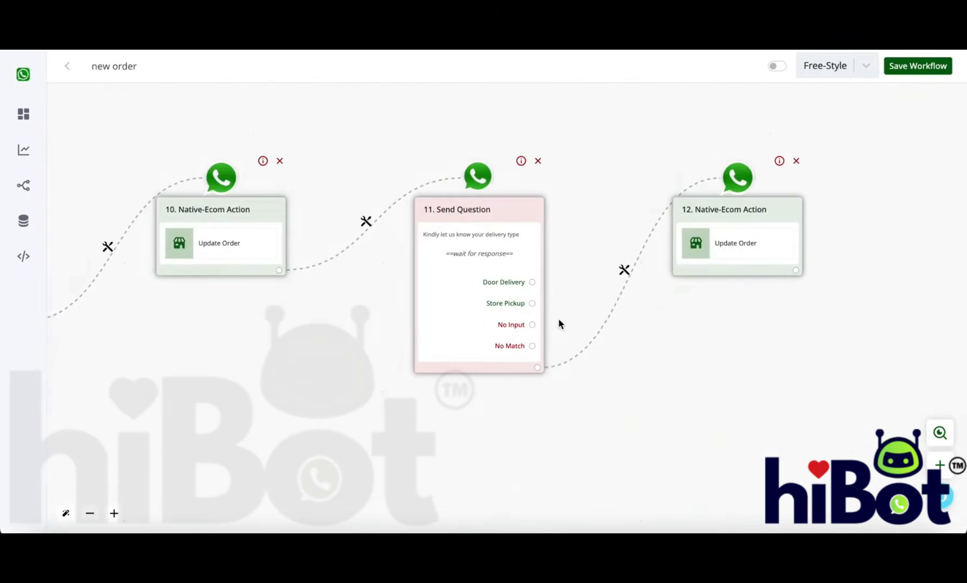
click(740, 254)
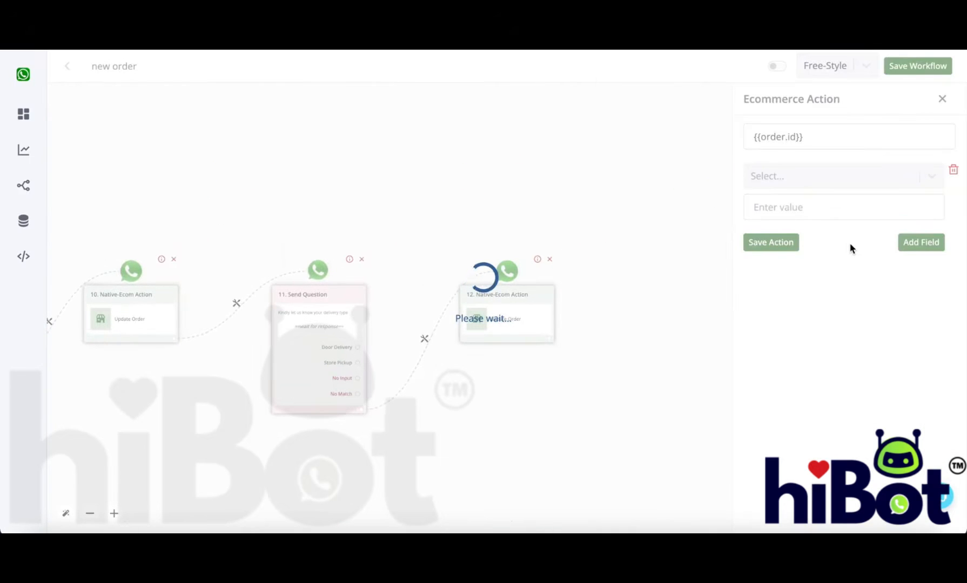
click(840, 186)
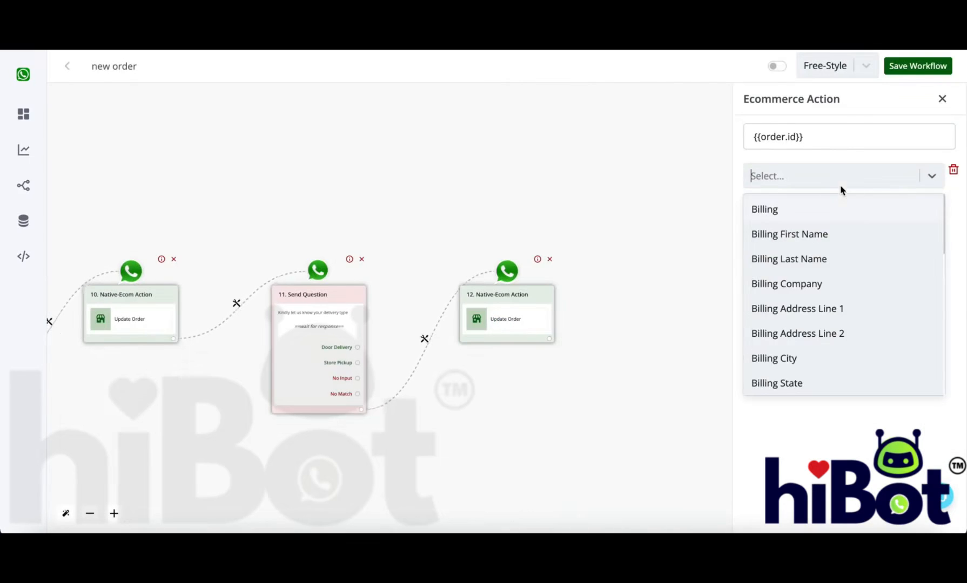
scroll(821, 305, down, 5)
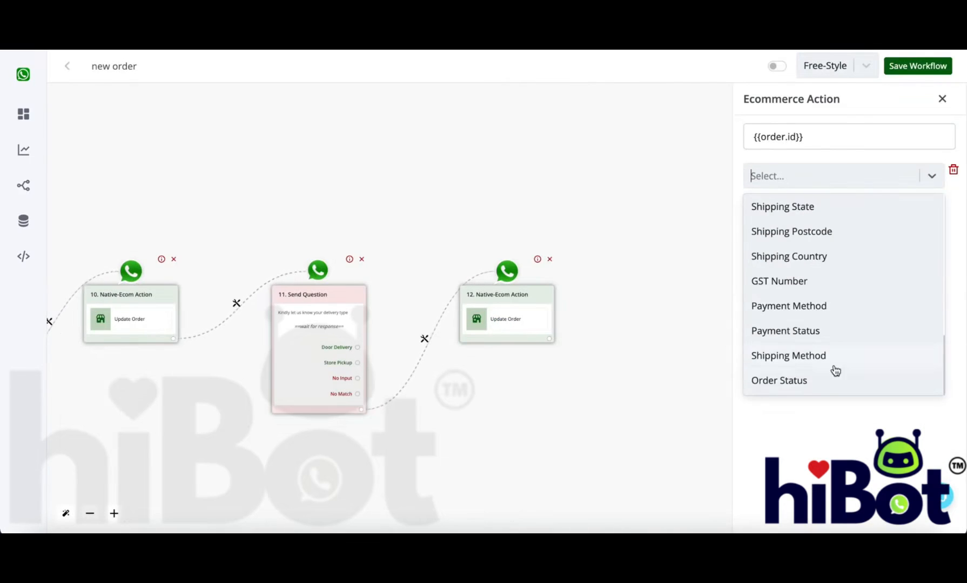
click(767, 357)
Map the Shipping Method value to {{last_button_title}} and save the Update Order action.
click(784, 207)
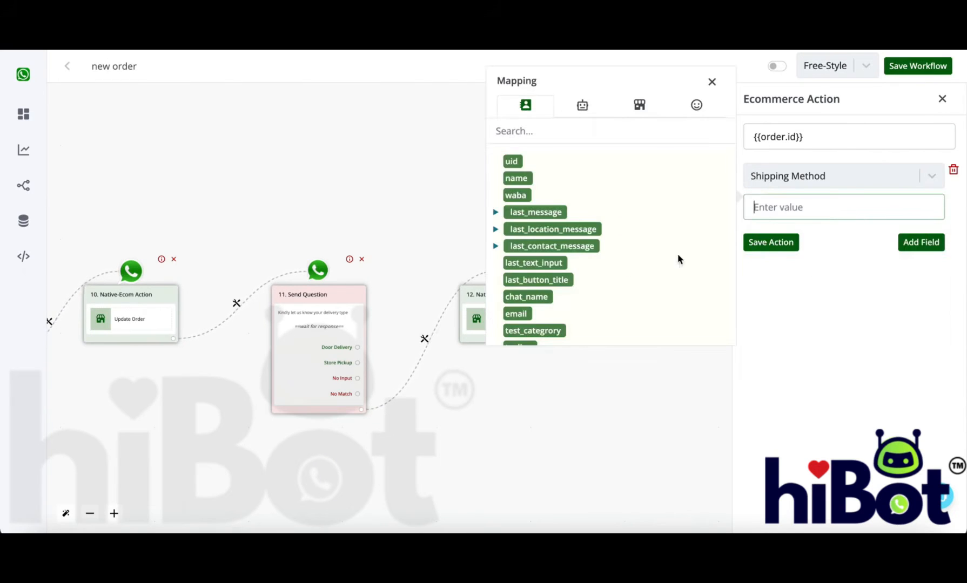
click(536, 281)
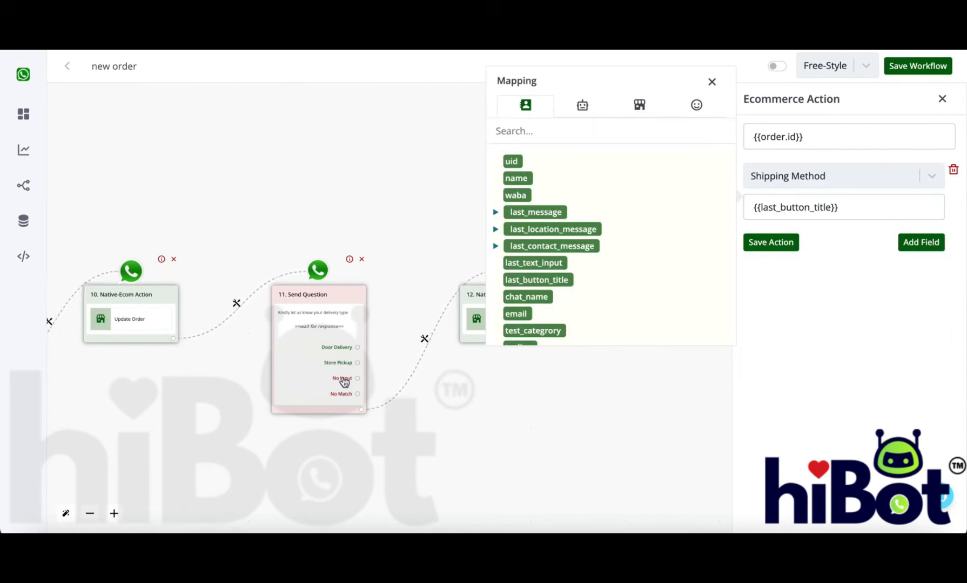
click(778, 242)
click(530, 317)
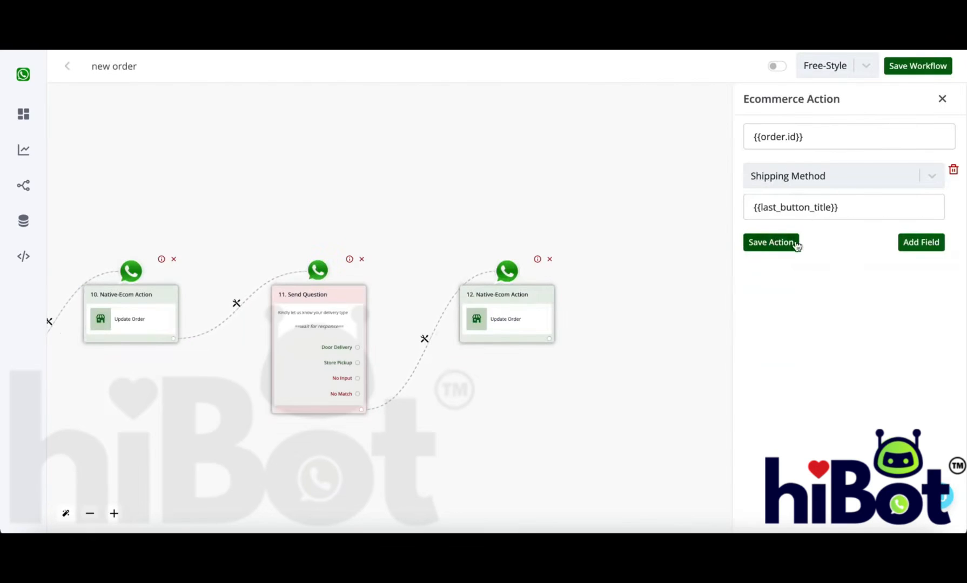
click(796, 242)
Add an Interactive Message question after the delivery type's Update Order action.
scroll(567, 358, up, 3)
click(545, 331)
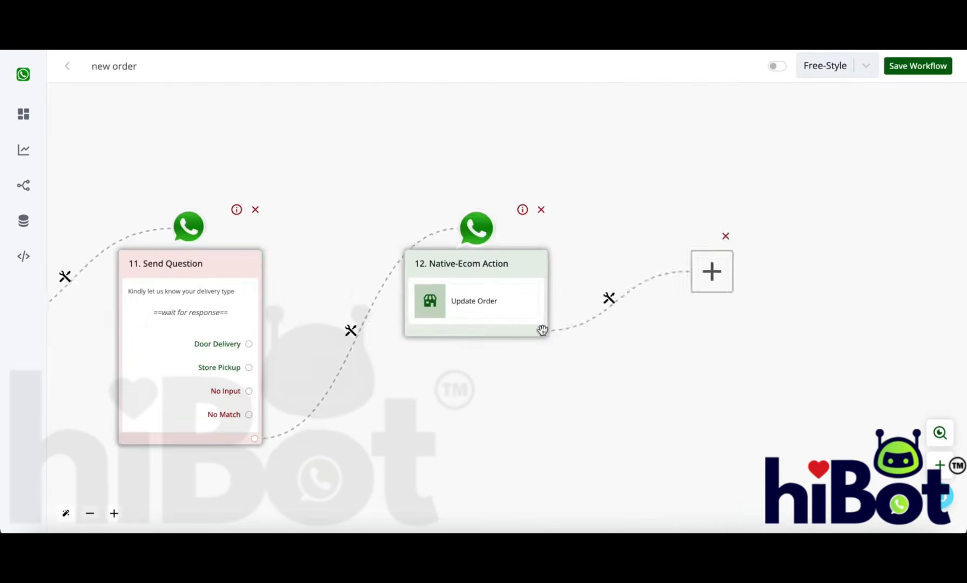
scroll(544, 333, down, 4)
click(473, 300)
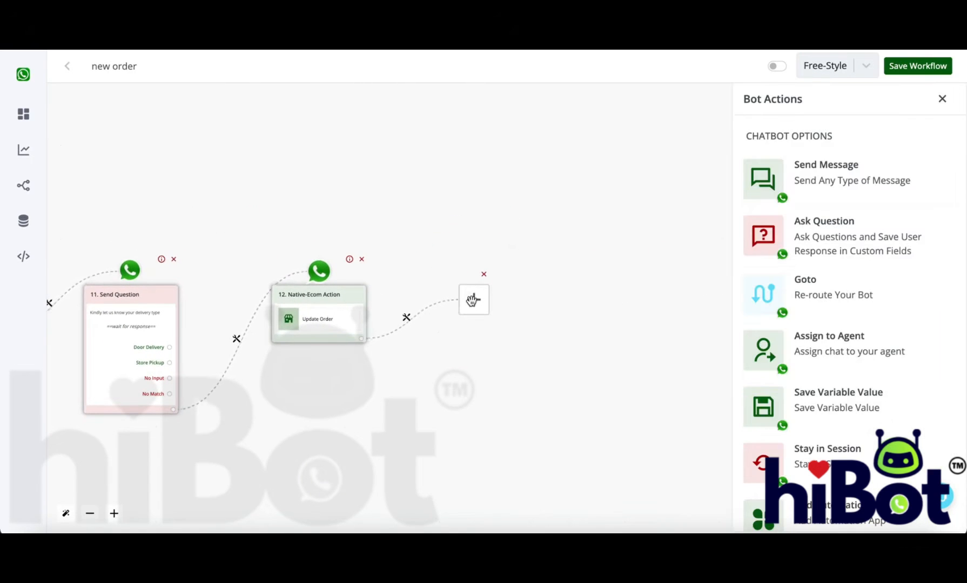
click(891, 248)
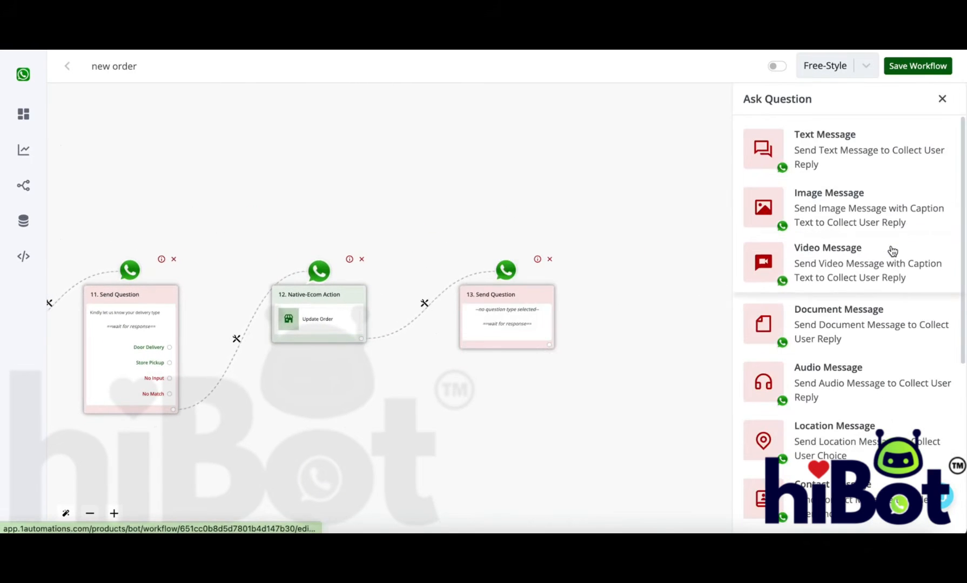
scroll(892, 250, down, 5)
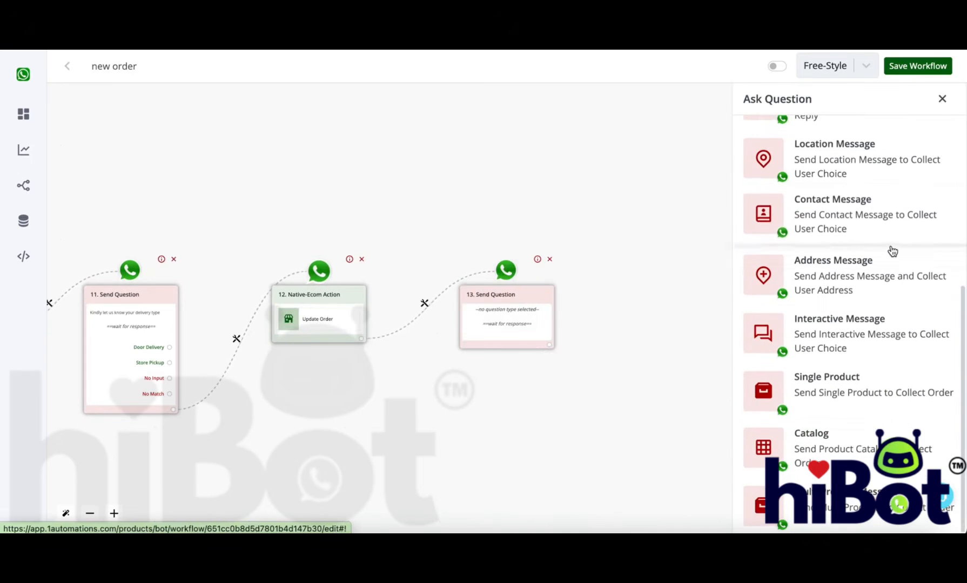
scroll(859, 393, up, 3)
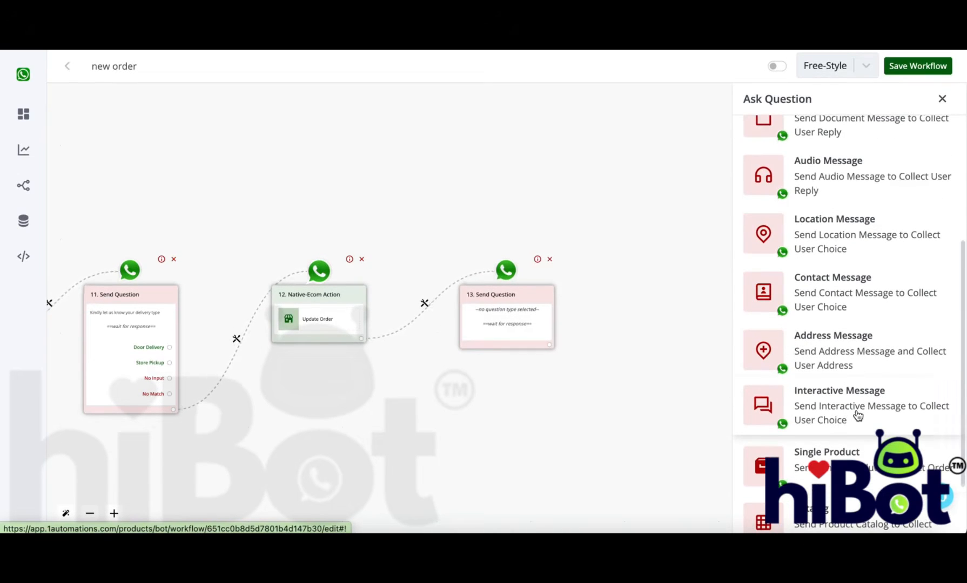
click(818, 408)
scroll(835, 245, up, 4)
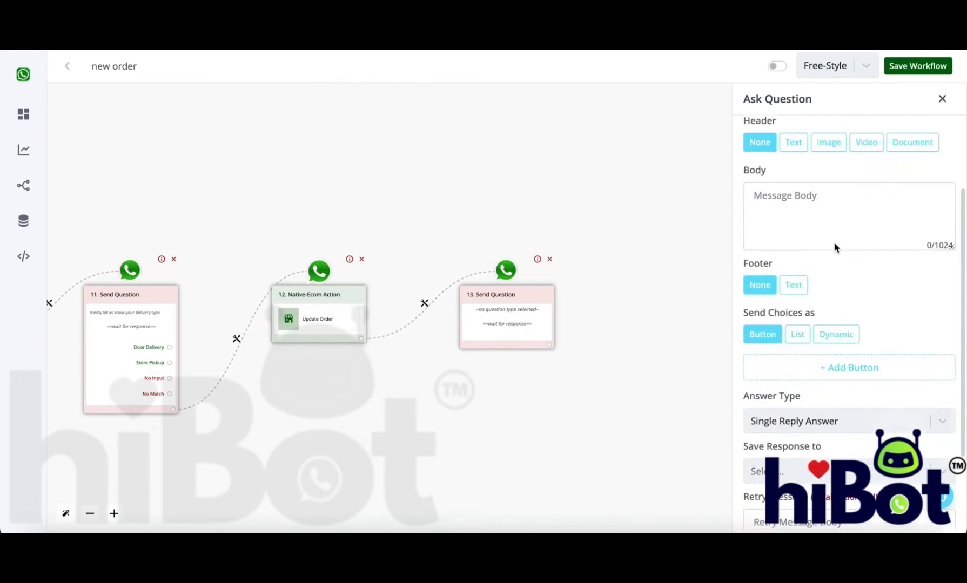
Enter "How would you like to pay ?" as the question body and add a second choice button.
click(817, 272)
text(How would you like to pay ?)
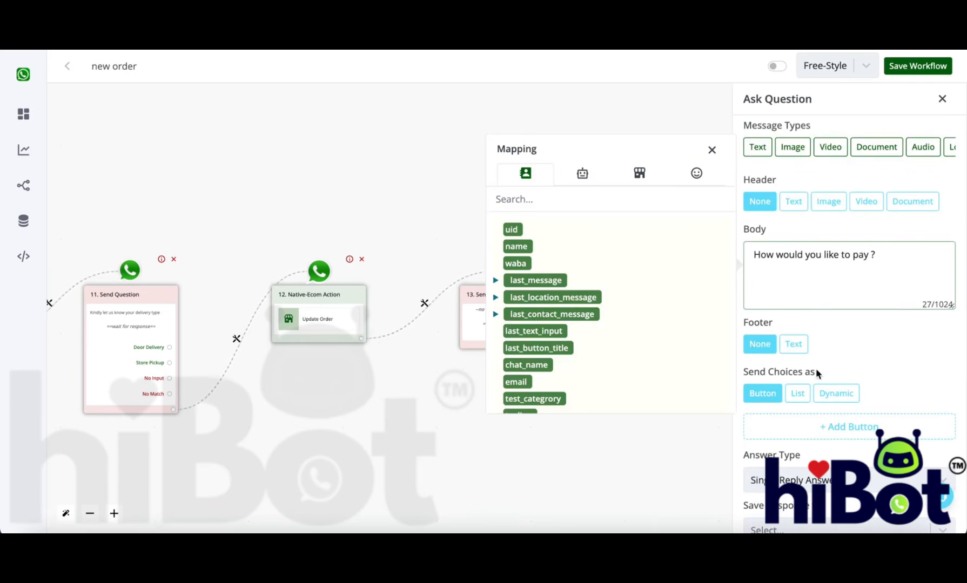
click(818, 374)
scroll(837, 341, down, 3)
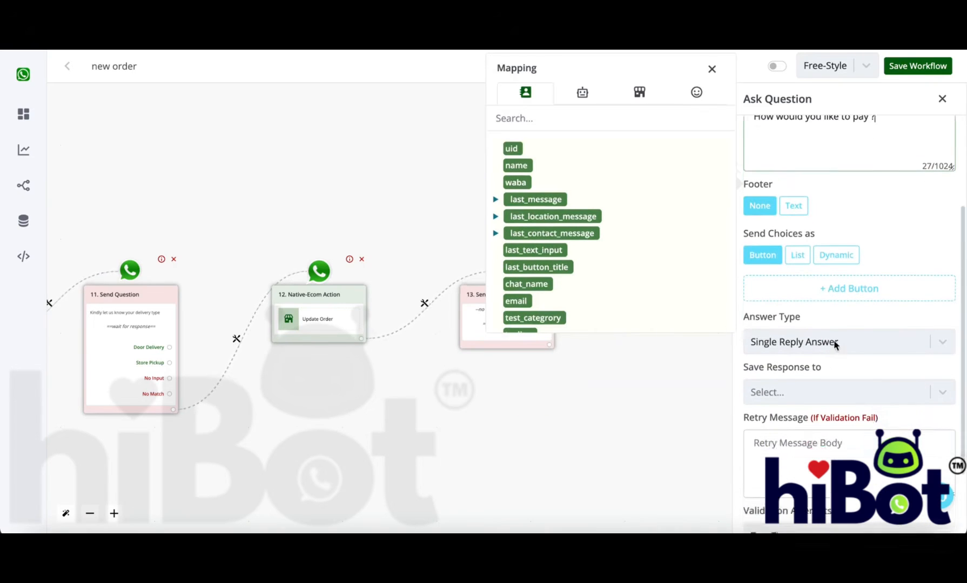
click(848, 291)
click(848, 313)
Label the payment question's first choice button "Cash On Delivery".
click(854, 300)
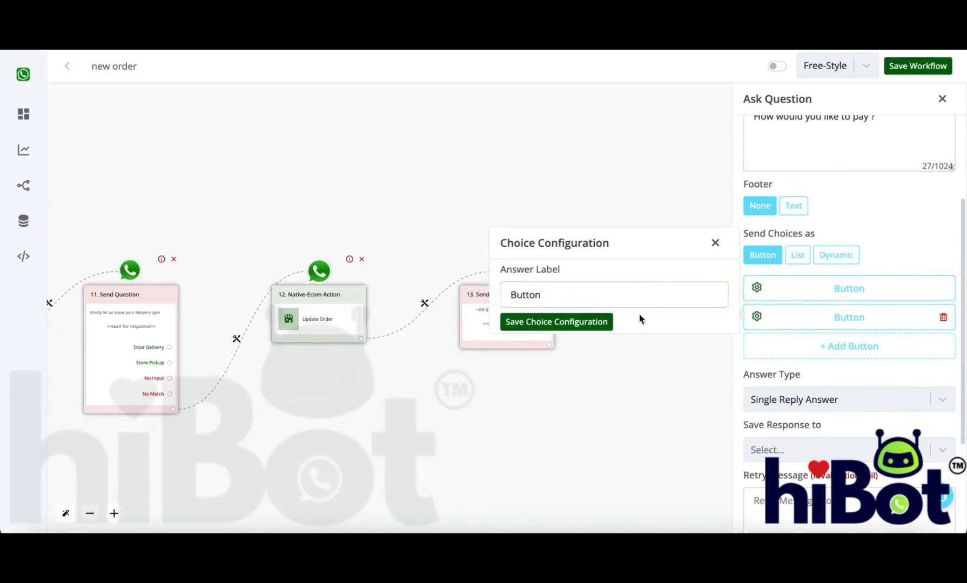
double_click(639, 295)
text(Cash On Delivery)
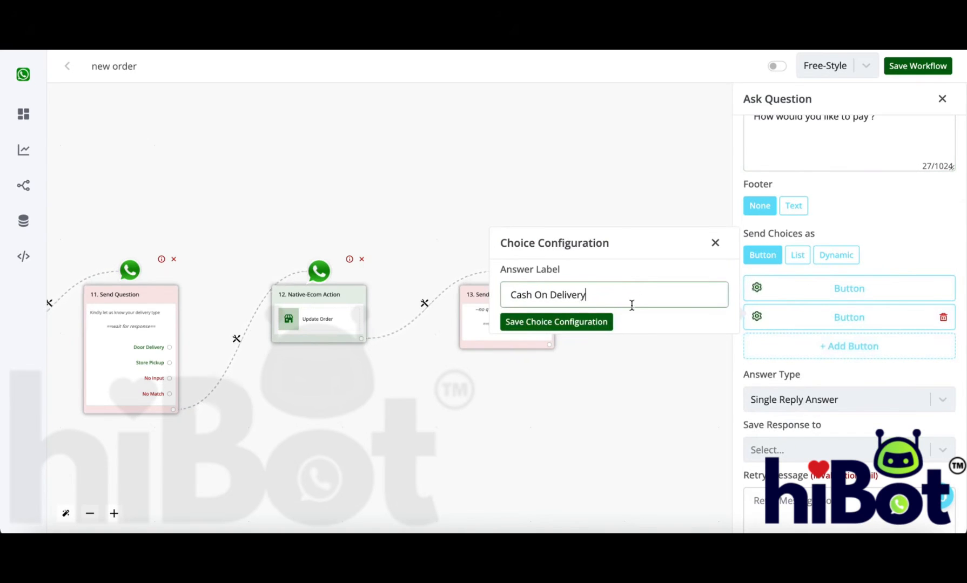
click(594, 323)
Label the payment question's second choice button "Online Payment".
click(756, 317)
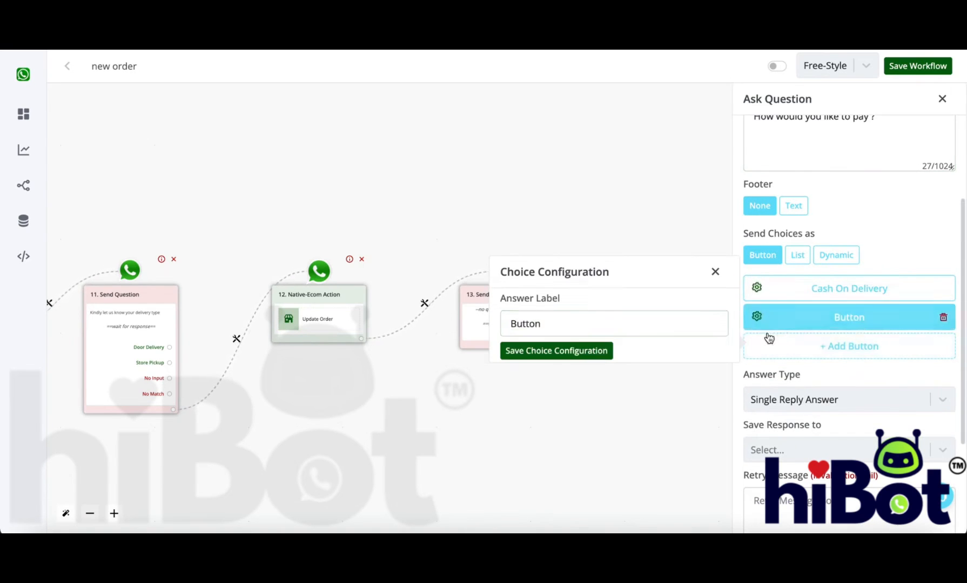
double_click(703, 324)
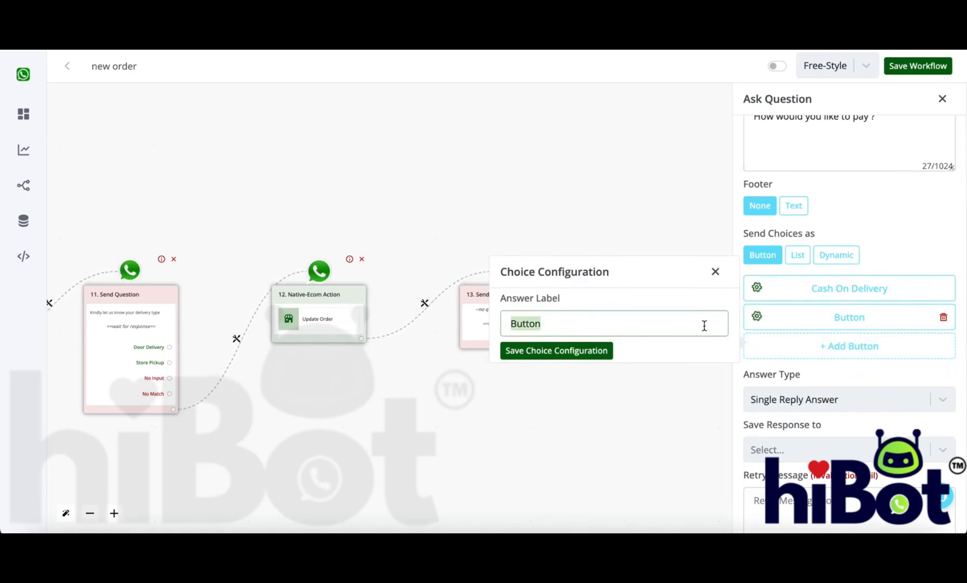
text(Online Payment)
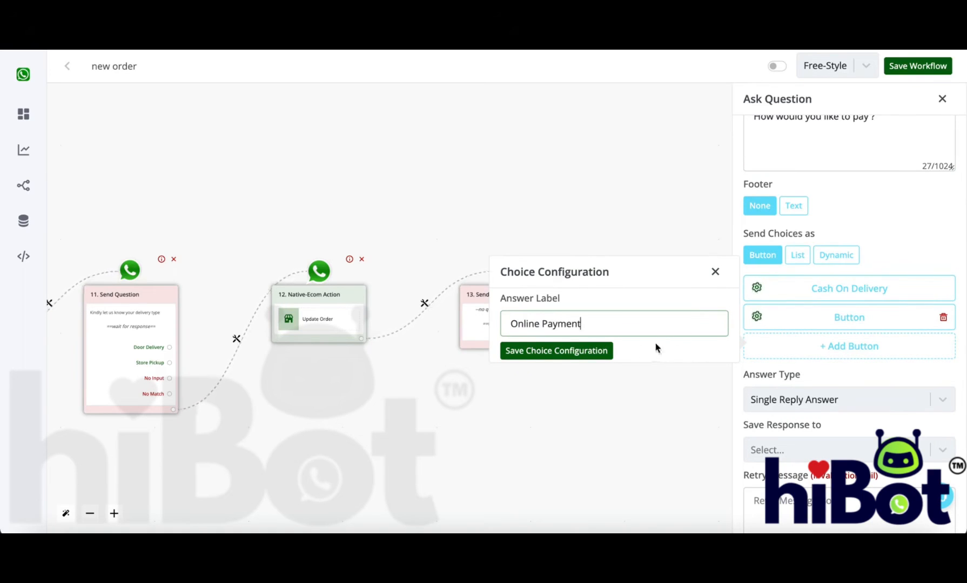
click(594, 350)
Shorten the first payment choice's label to "Cash" and save the question.
click(897, 289)
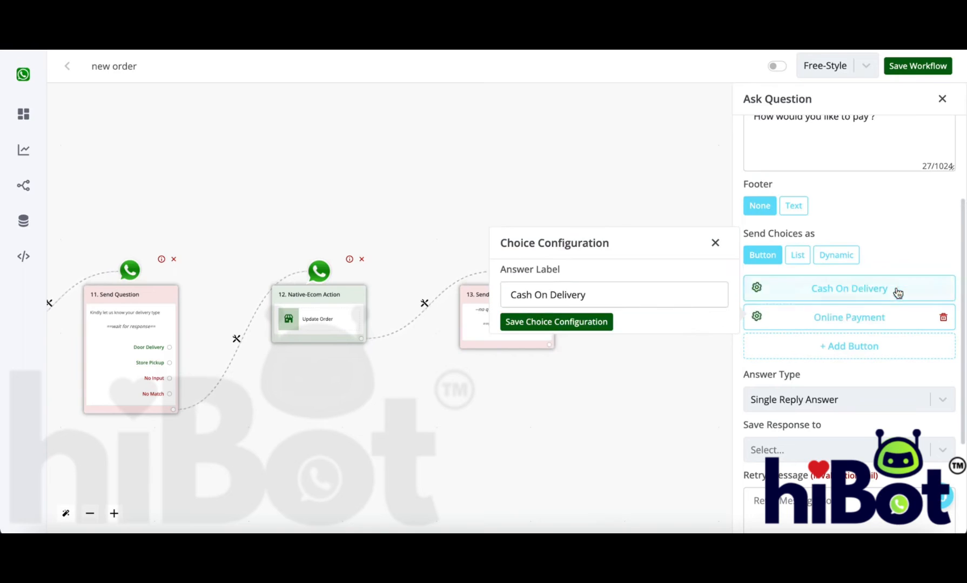
drag(531, 294, 587, 295)
key(BackSpace)
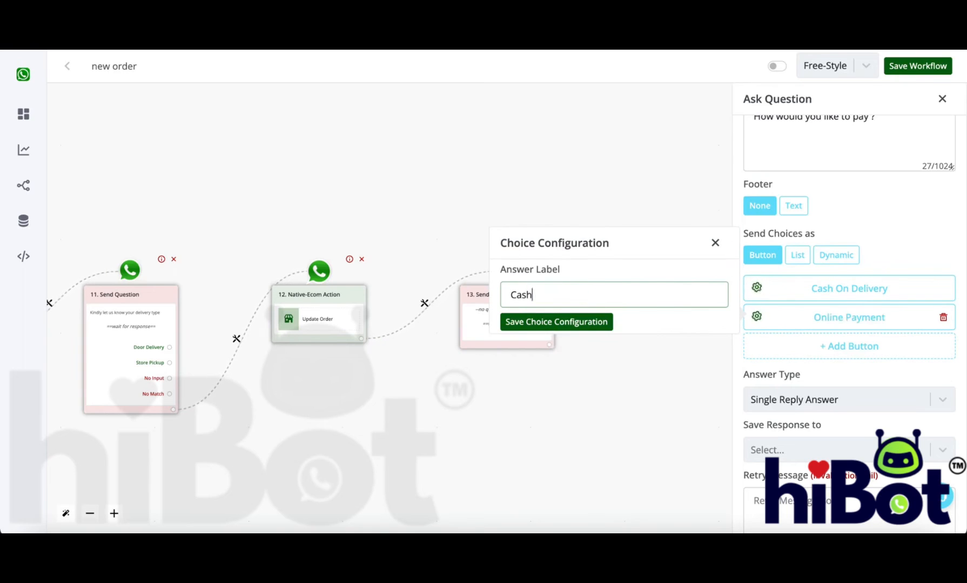
click(583, 322)
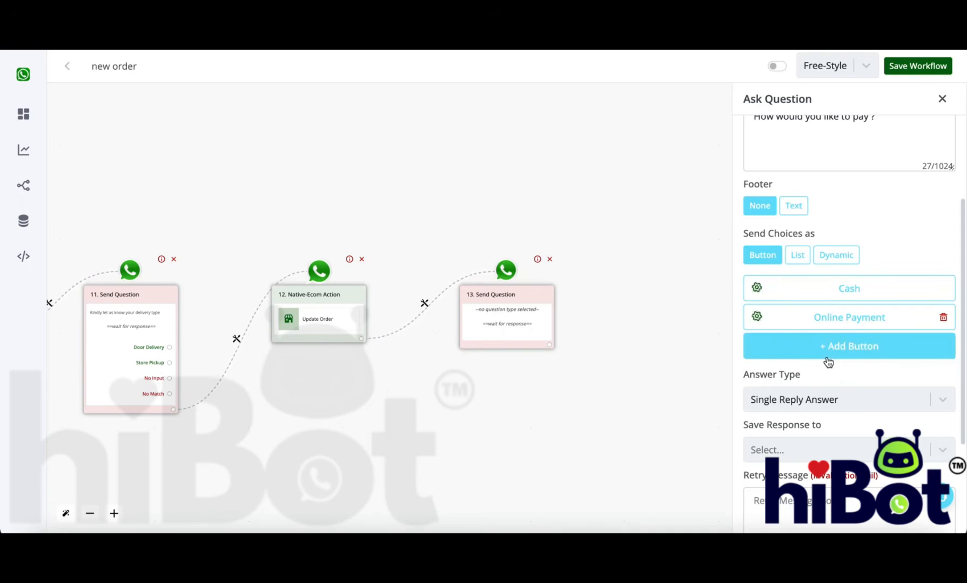
scroll(844, 360, down, 3)
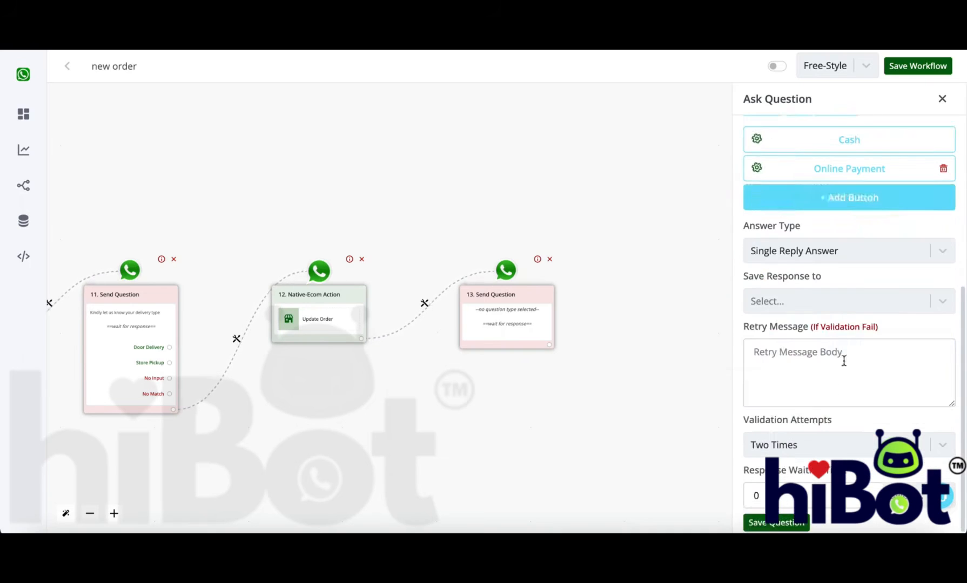
click(800, 525)
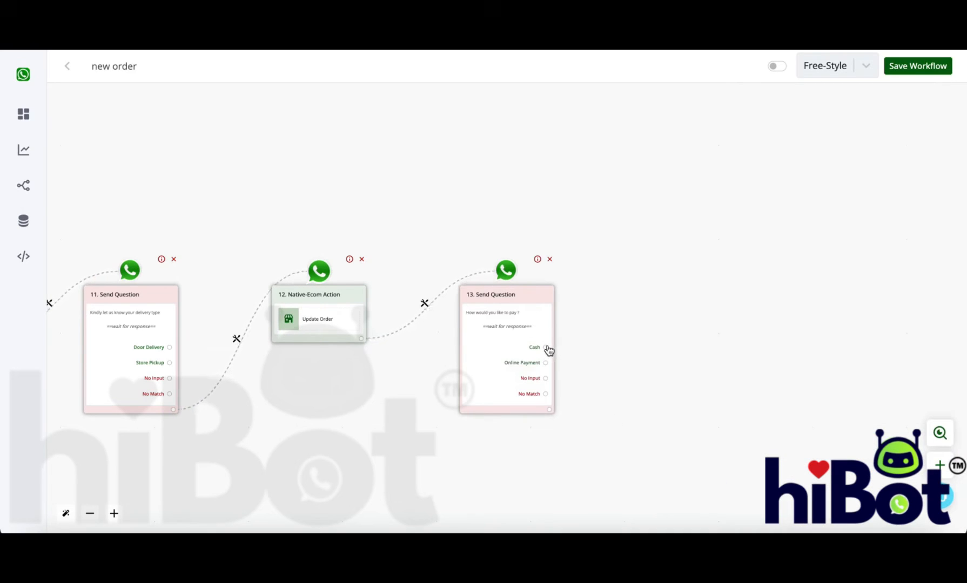
Connect a new e-commerce Update Order action to the payment question's Cash choice.
click(545, 347)
click(475, 299)
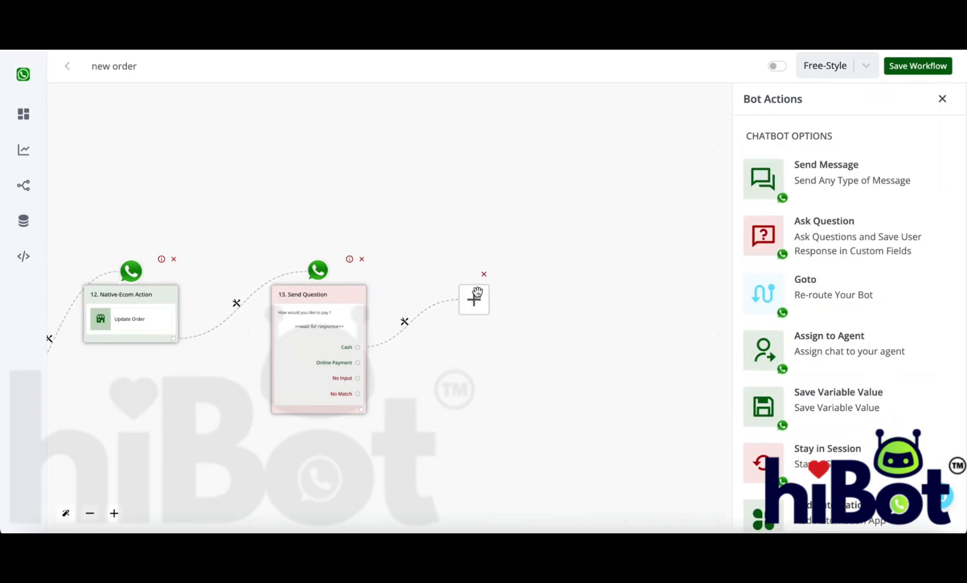
scroll(802, 388, down, 2)
click(813, 493)
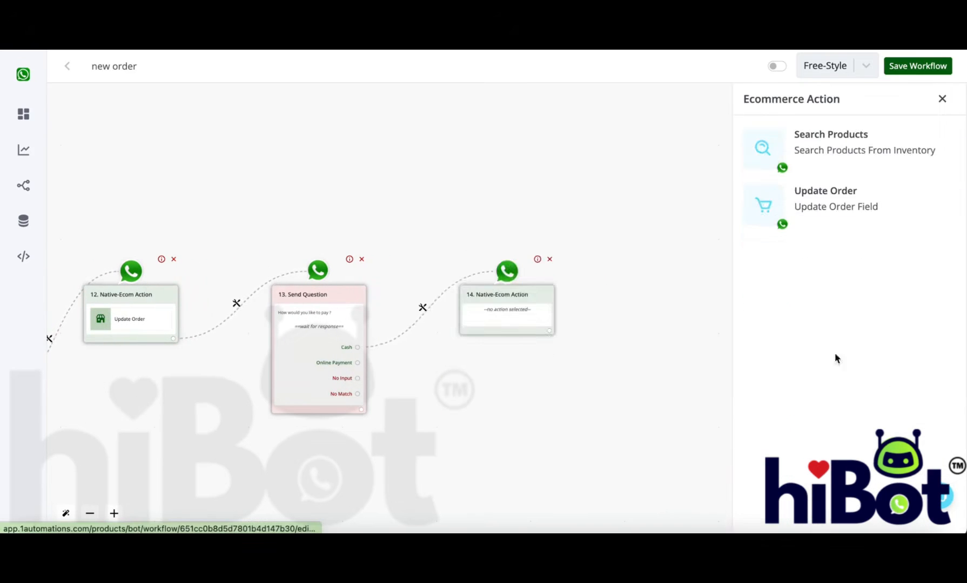
click(846, 193)
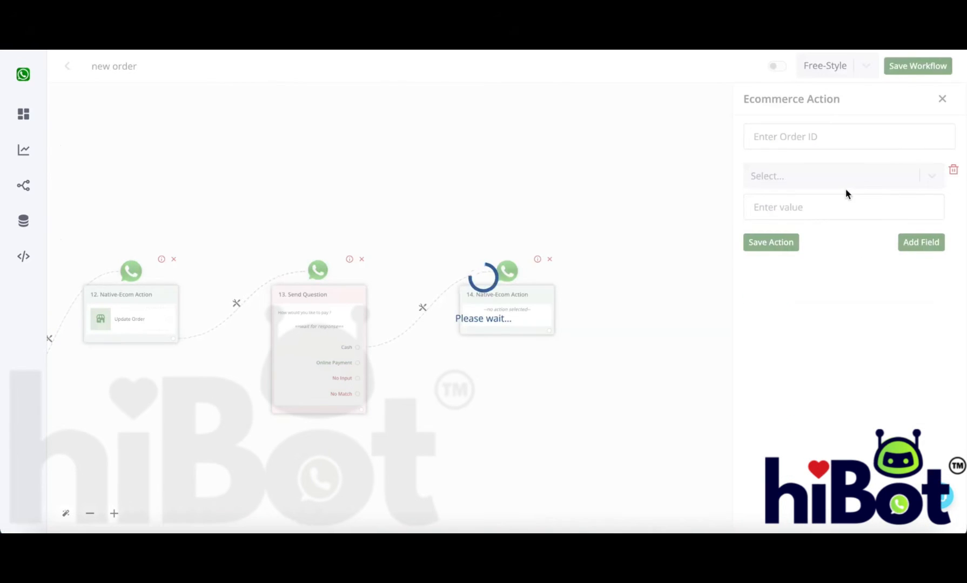
Map the order ID of the Cash choice's Update Order action to {{order.id}}.
click(832, 138)
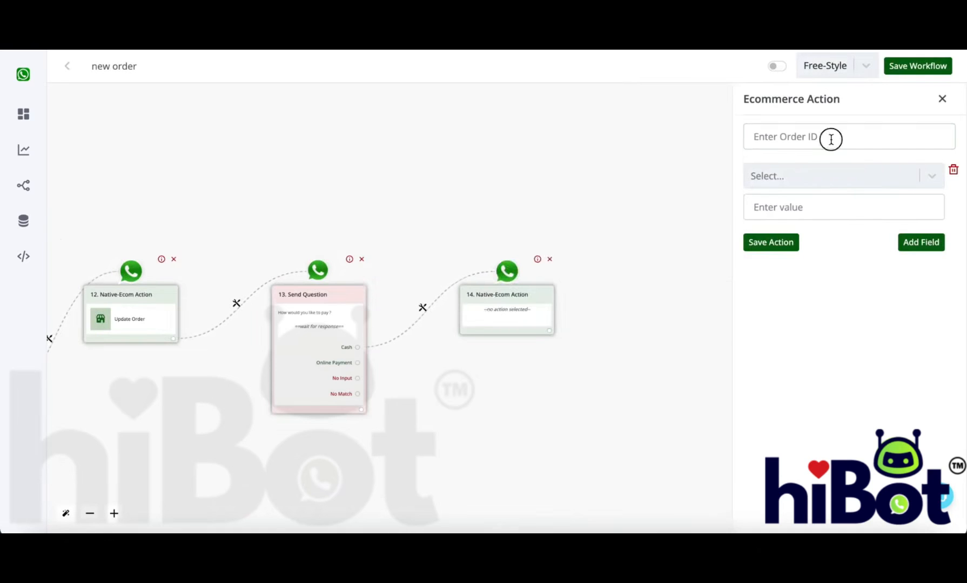
click(617, 98)
click(518, 165)
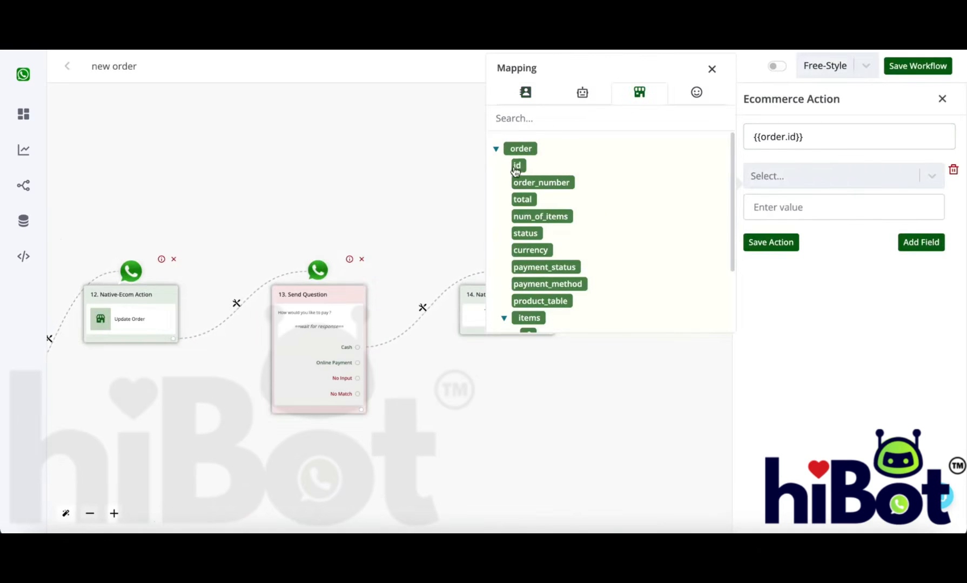
Set the Payment Method field to "Cash" in the Cash branch's Update Order action and save the action.
click(836, 183)
scroll(825, 299, down, 8)
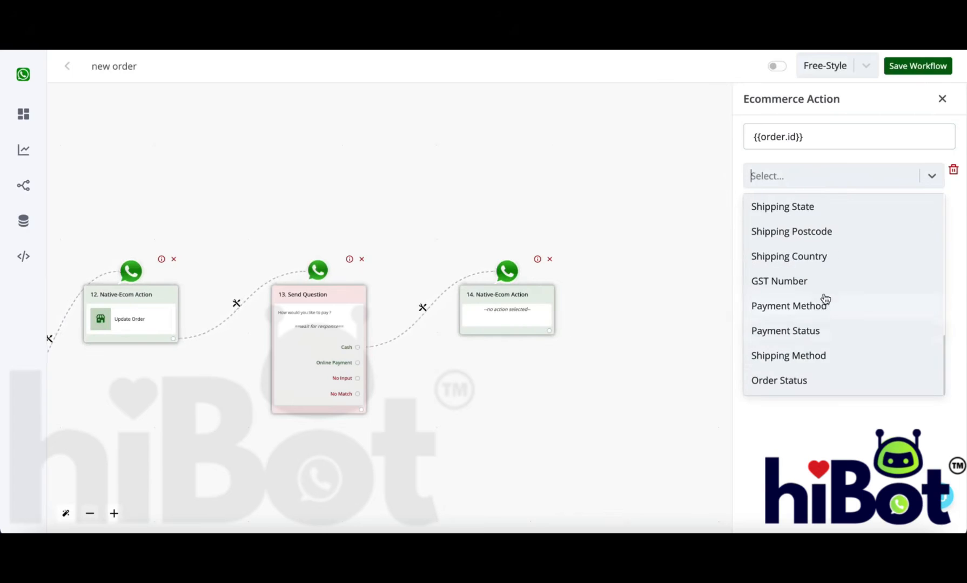
click(811, 310)
click(805, 211)
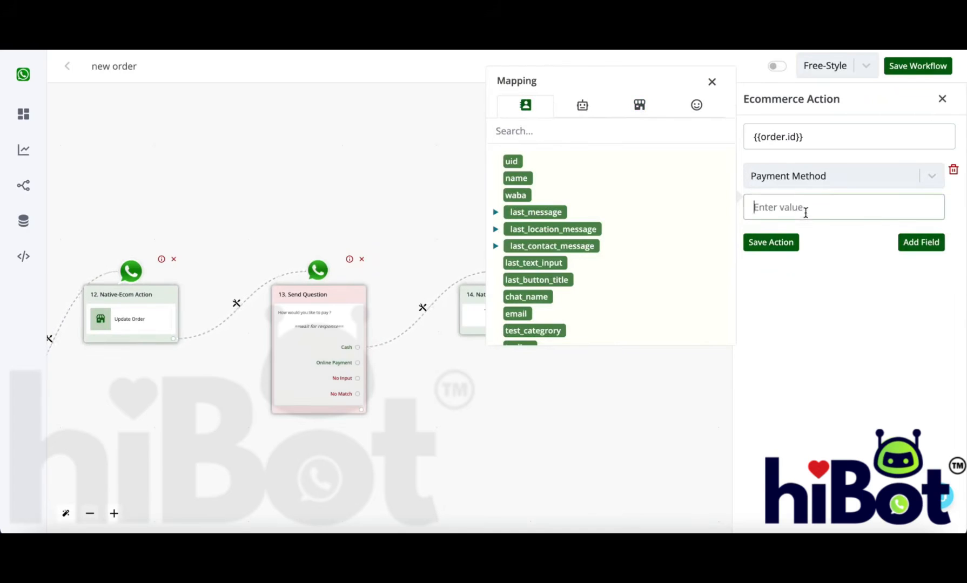
text(Cash)
click(781, 244)
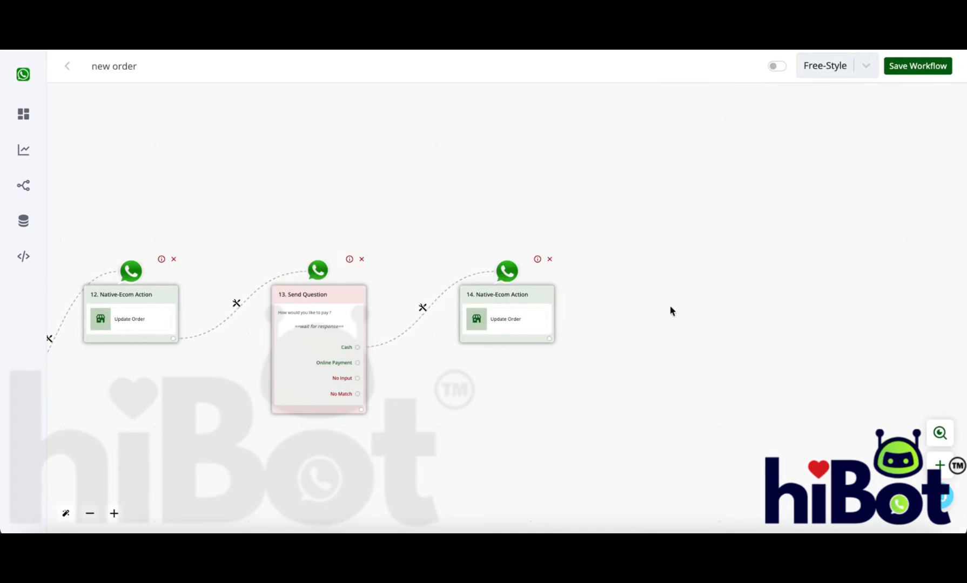
Connect a new Send Message step after the Cash branch's Update Order action.
drag(551, 338, 621, 282)
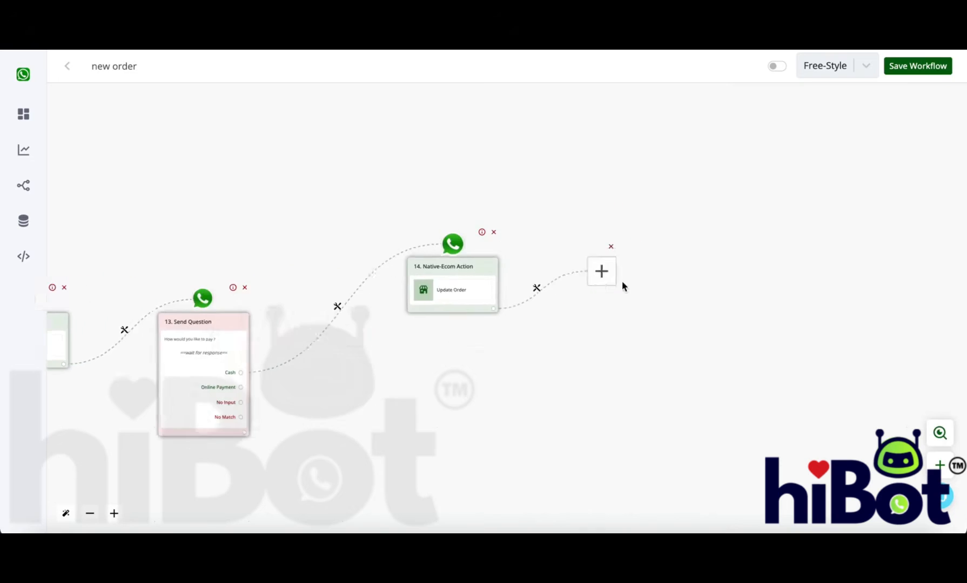
click(473, 300)
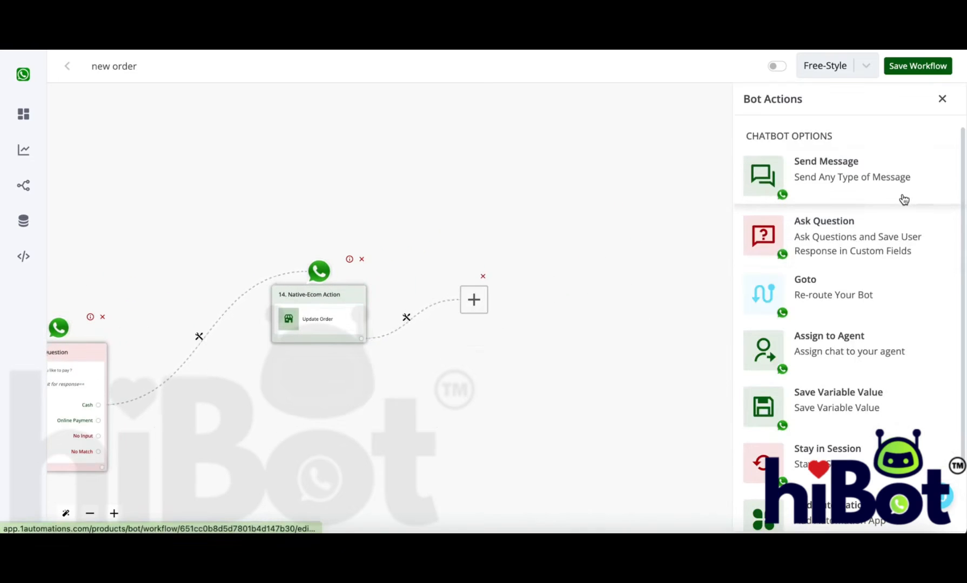
click(902, 201)
click(849, 158)
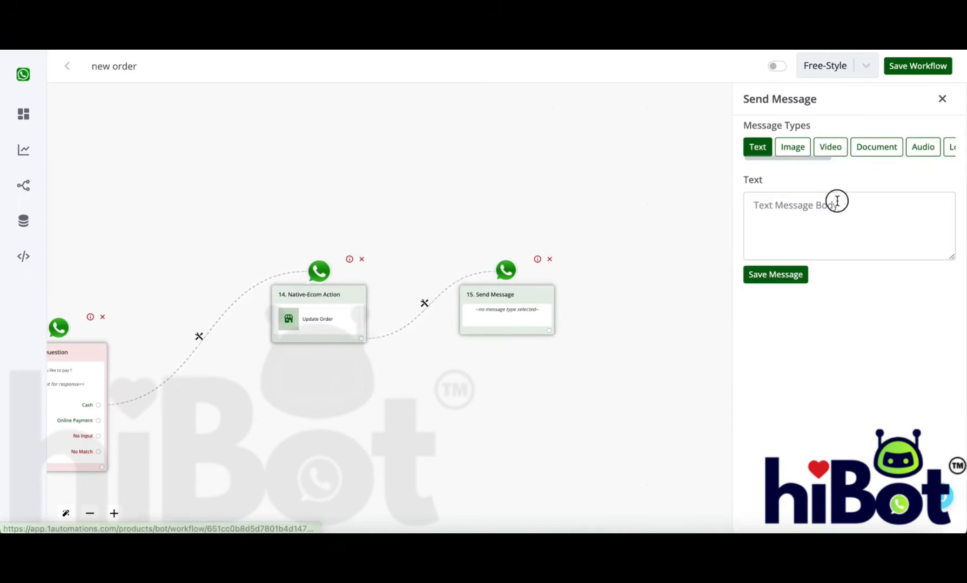
Write the text message "Thanks", "your order is confirmed" and "order number {{order.order_number}}", each separated by a blank line.
click(837, 200)
text(Thanks)
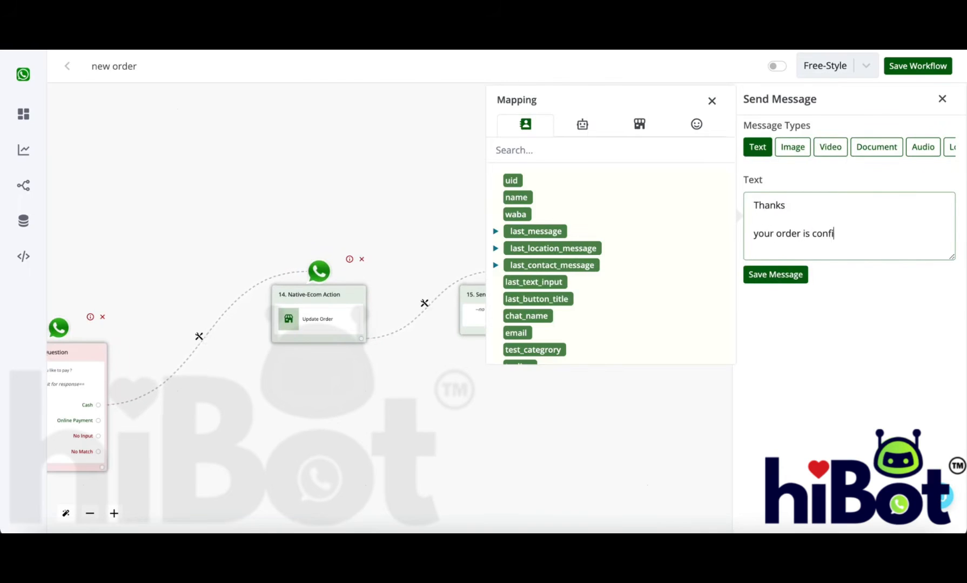
text(d)
key(Return)
key(Return)
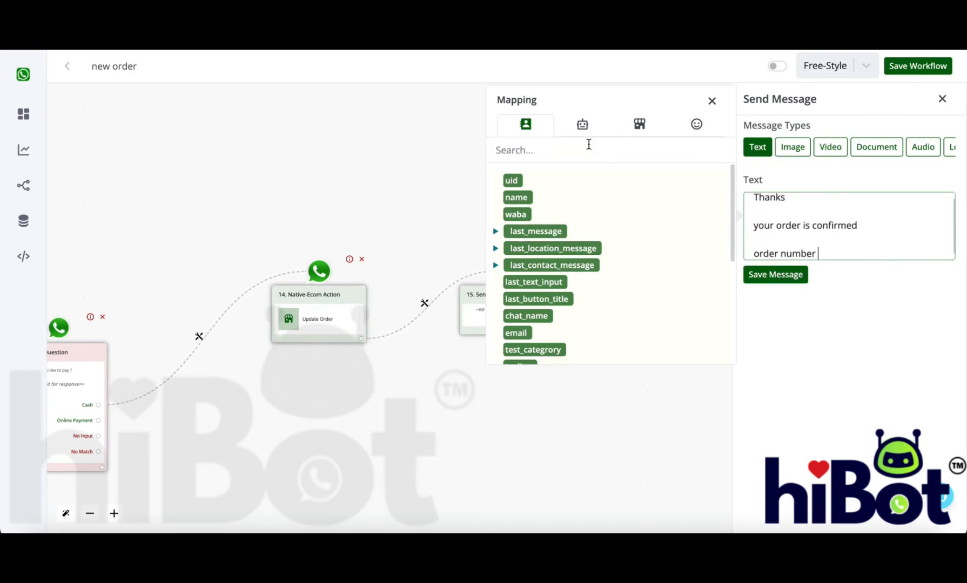
click(639, 124)
click(543, 215)
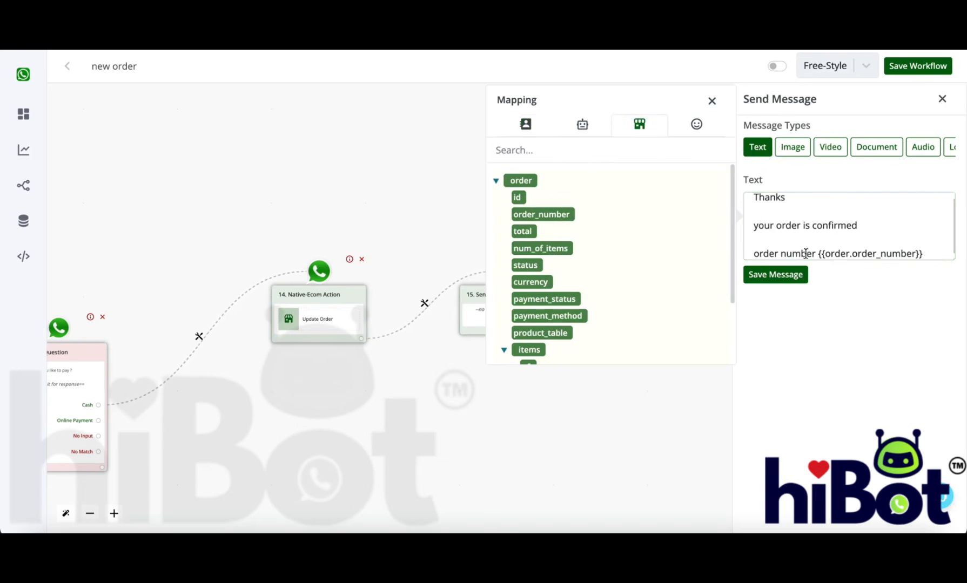
Add the line "amount payable in cash - {{order.currency}} {{order.total}}" to the confirmation message and save it.
click(940, 259)
key(Return)
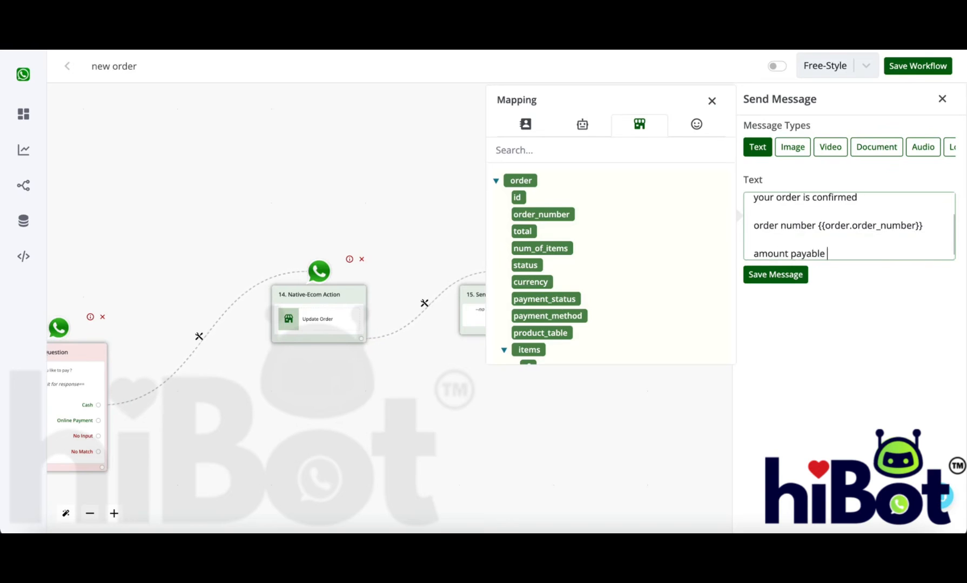
text(sh -)
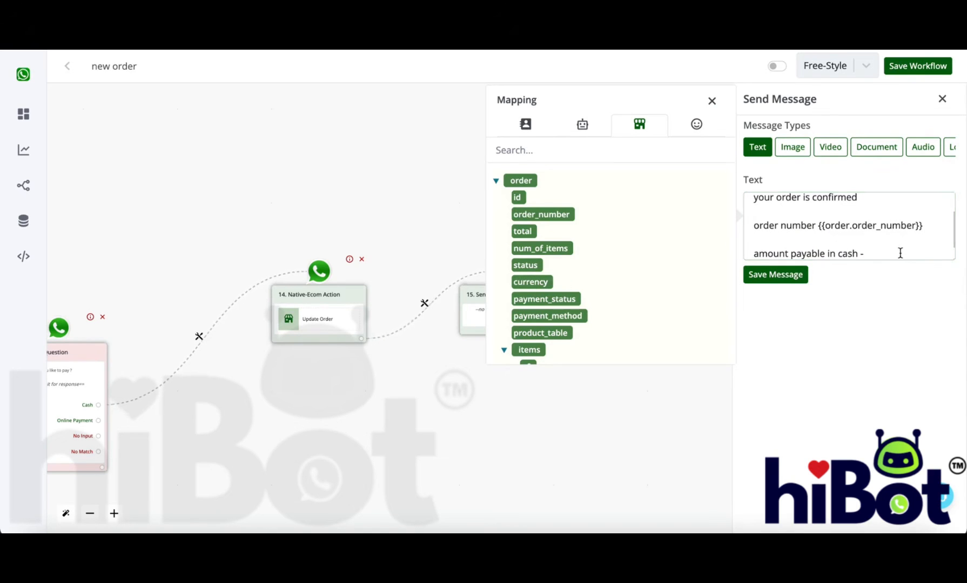
text({{order.currency}})
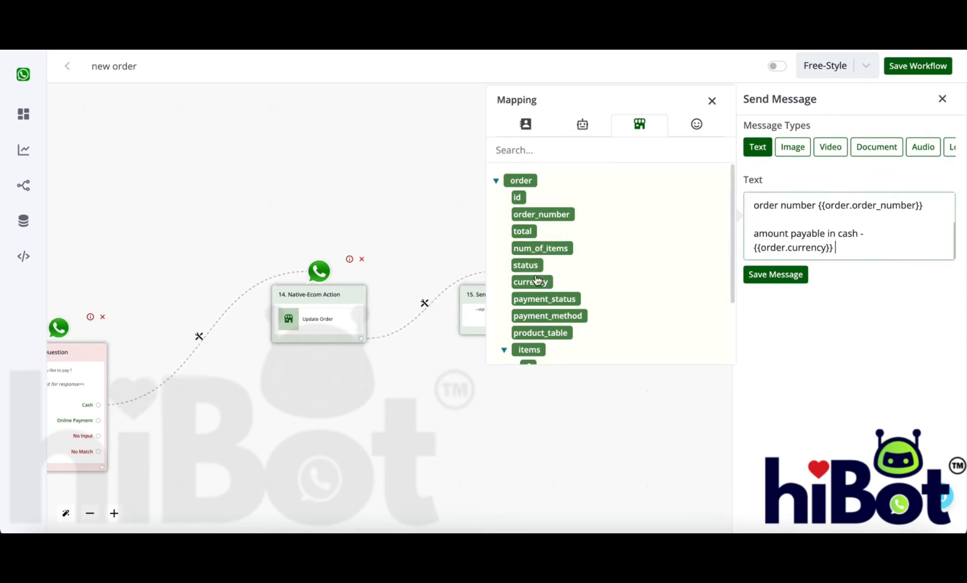
click(522, 230)
click(801, 274)
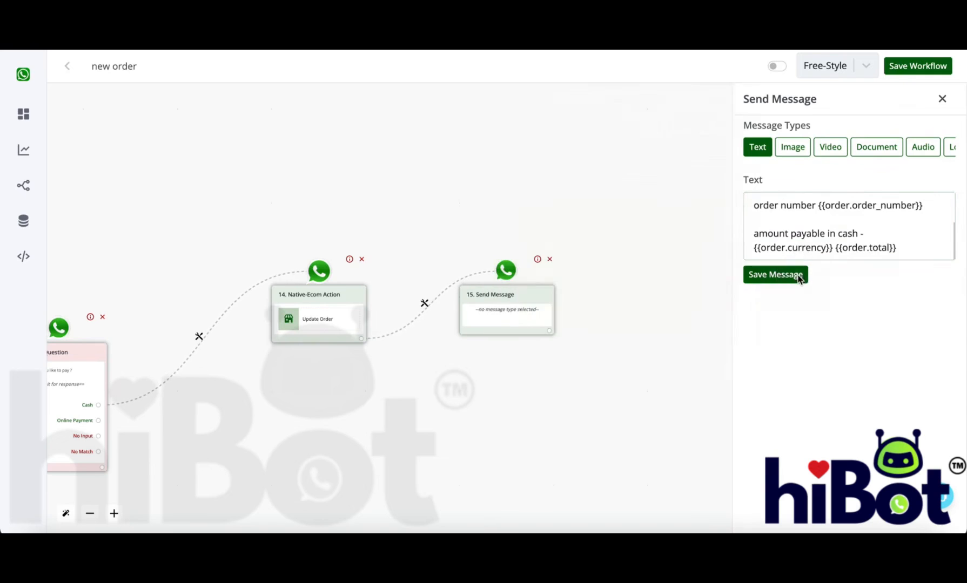
drag(320, 375, 576, 285)
scroll(361, 316, up, 1)
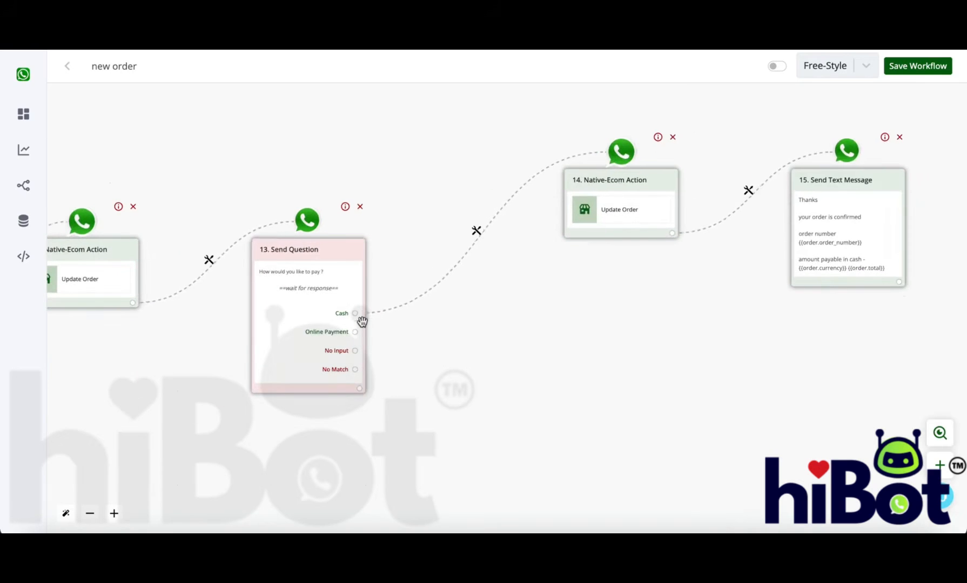
click(356, 334)
scroll(356, 334, down, 1)
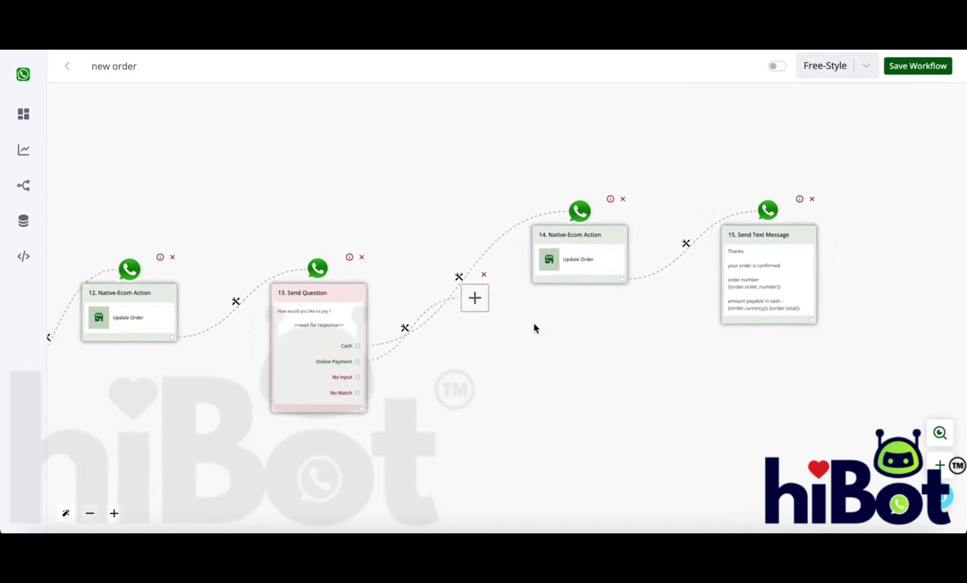
drag(469, 304, 607, 389)
click(605, 390)
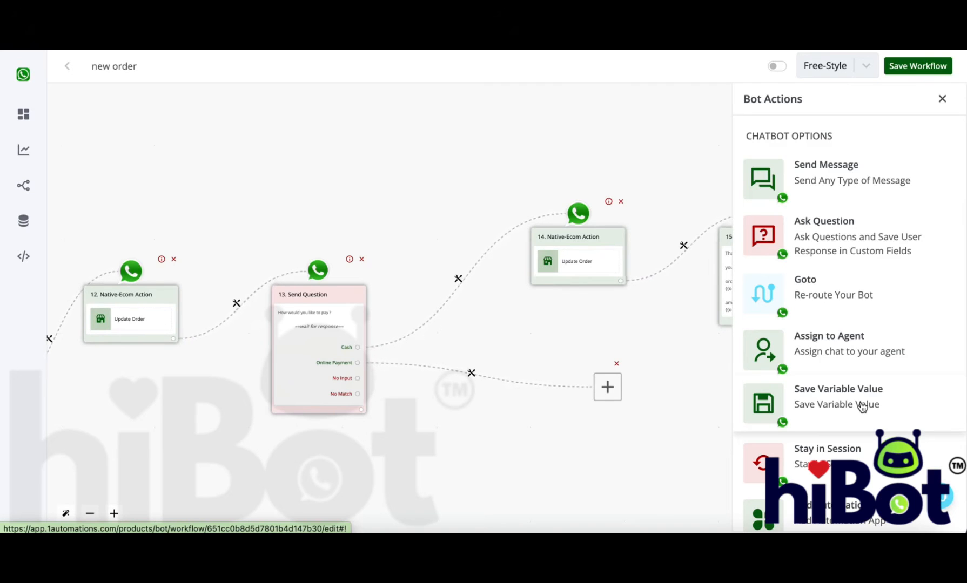
scroll(862, 408, down, 1)
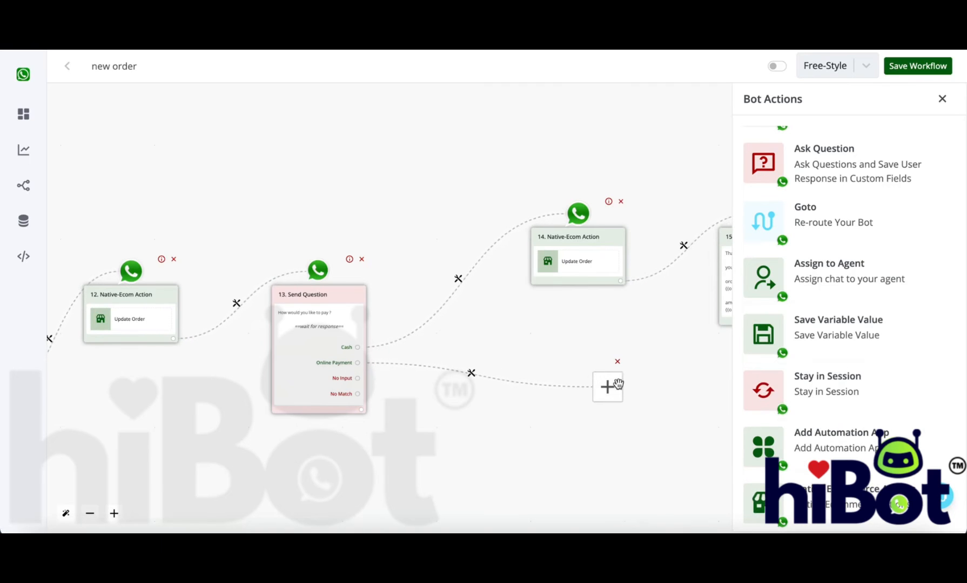
click(810, 497)
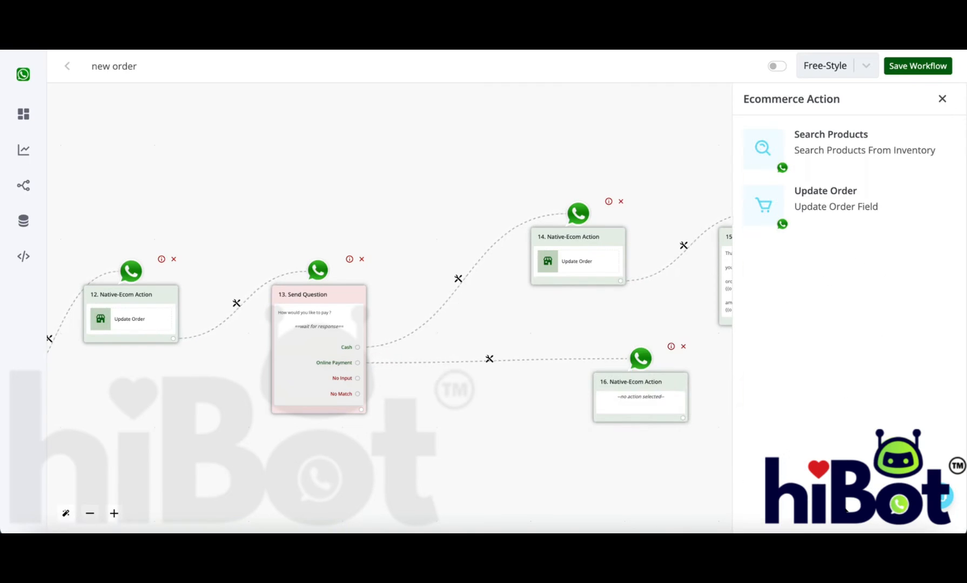
click(683, 346)
Connect an empty placeholder step to the payment question's Online Payment choice, place it below the Cash branch, and save the workflow.
click(357, 363)
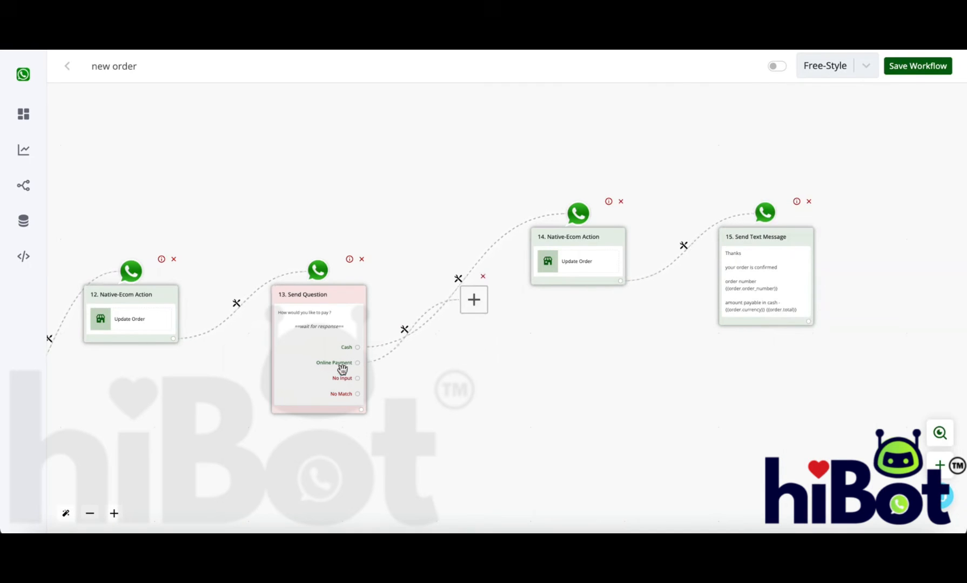
drag(479, 292, 562, 402)
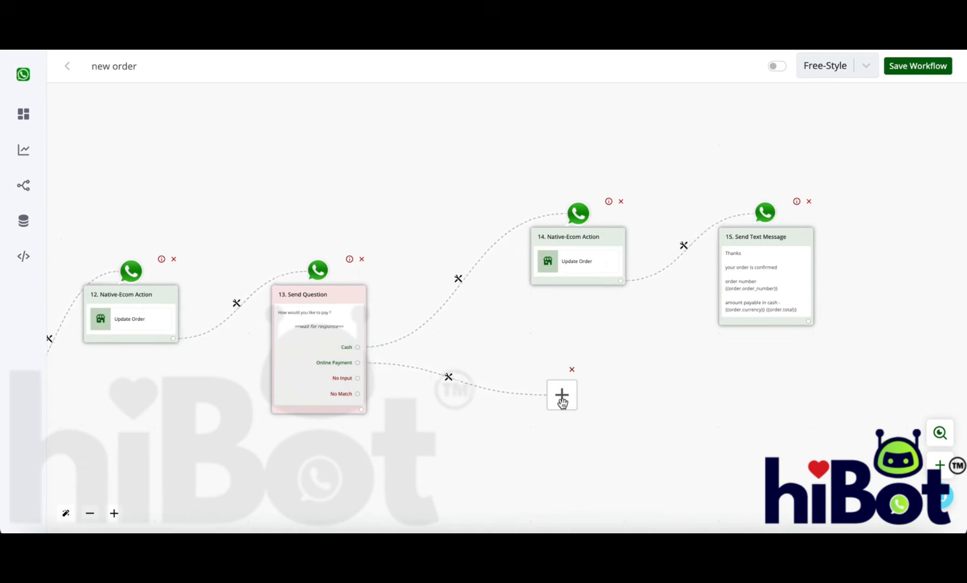
click(897, 66)
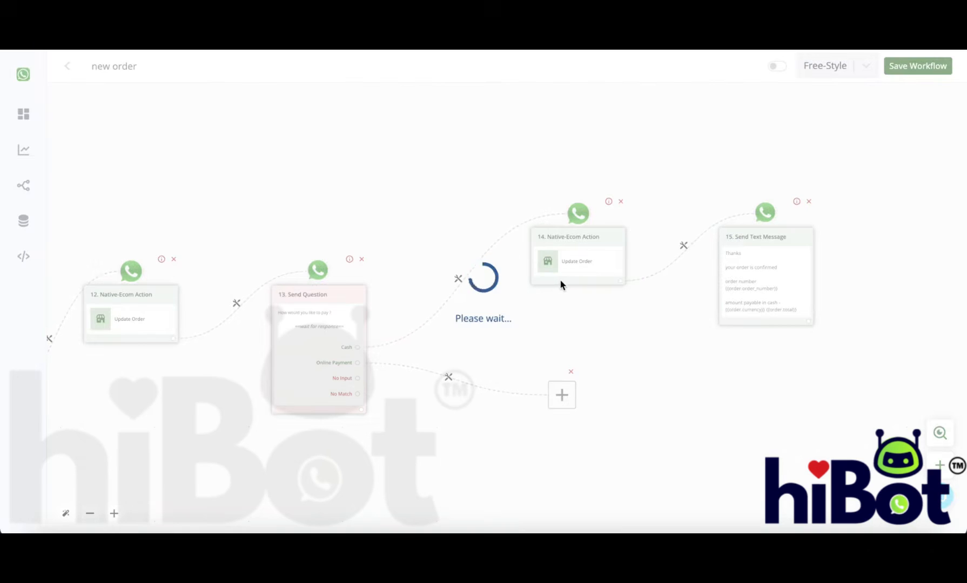
Return to the workflow list and open the My Bot workflow to look over its steps.
click(23, 204)
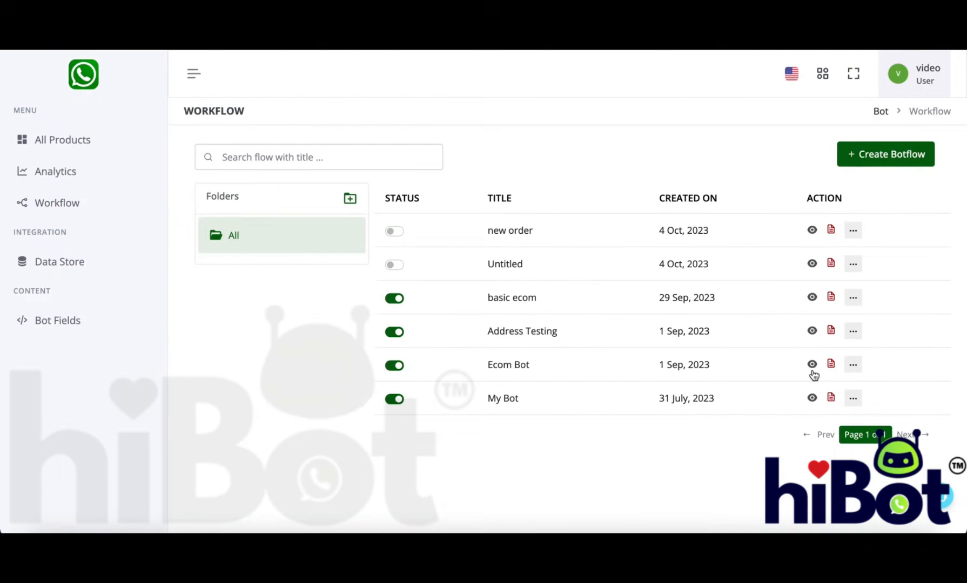
drag(815, 394, 820, 362)
click(818, 399)
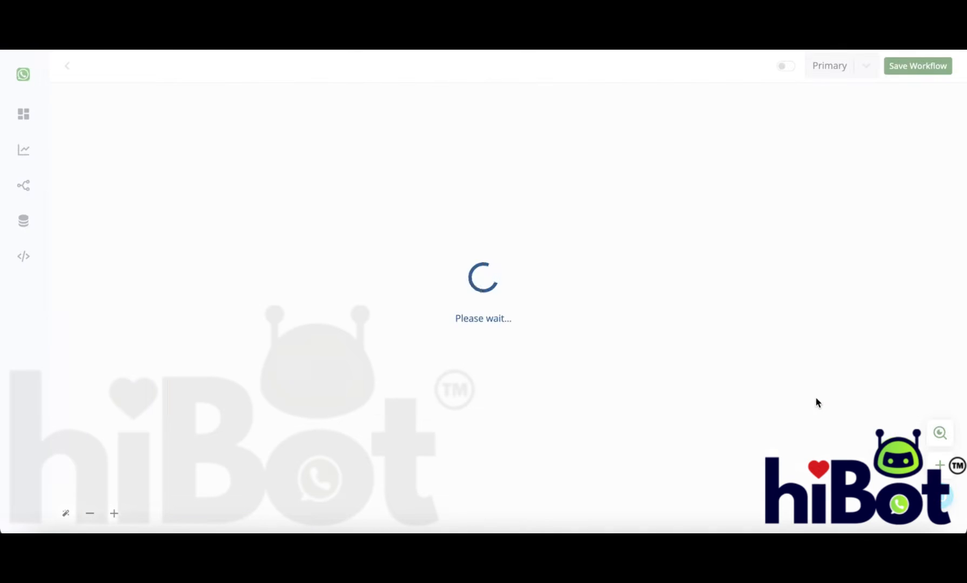
drag(551, 386, 777, 365)
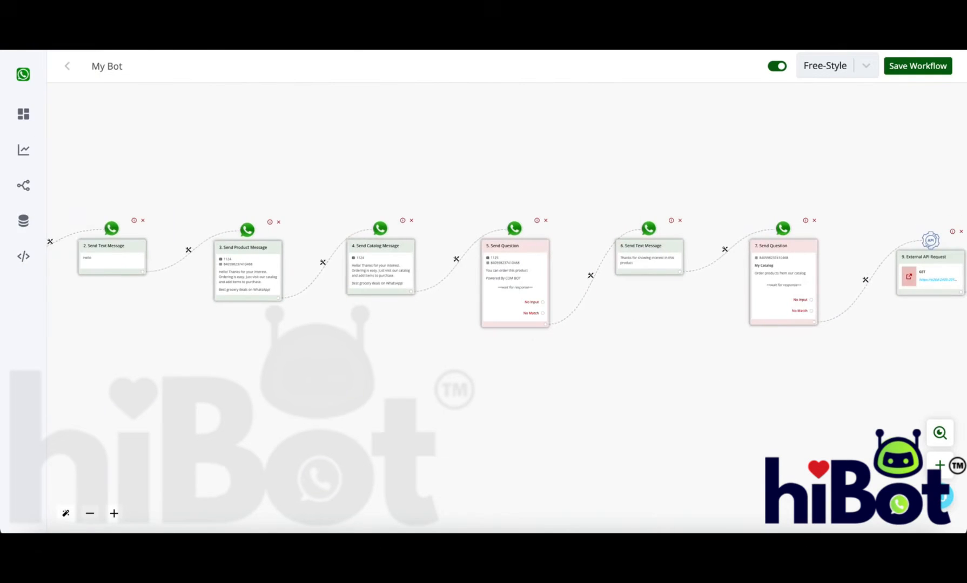
Open the Ecom Bot workflow and examine its Online Payment branch from the payment question to the Multiply step.
click(53, 201)
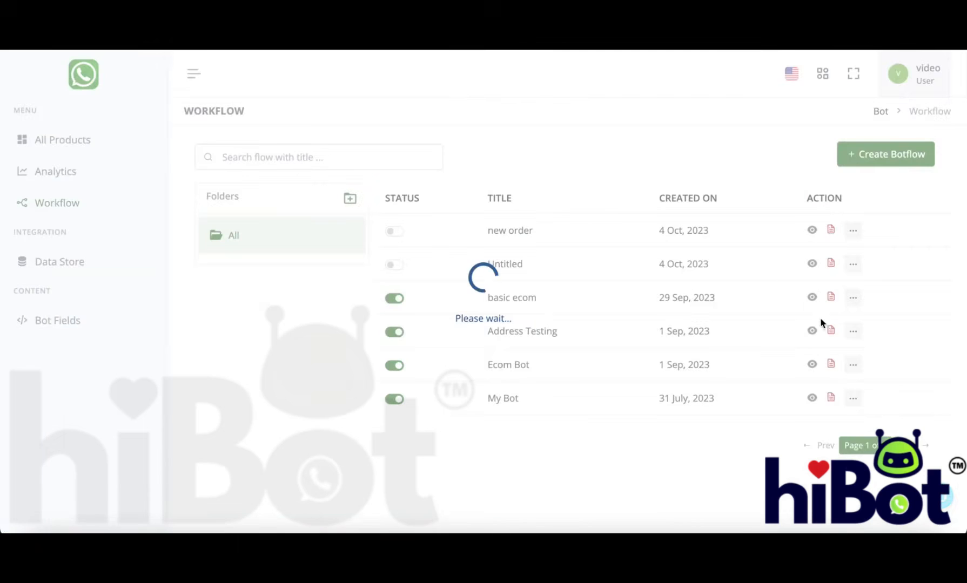
click(810, 365)
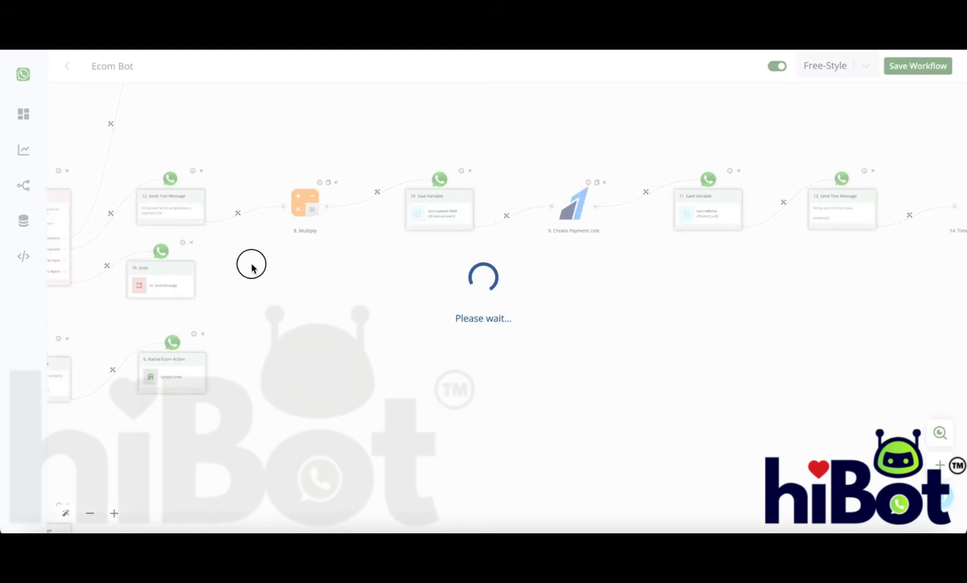
drag(277, 273, 449, 271)
scroll(250, 235, up, 5)
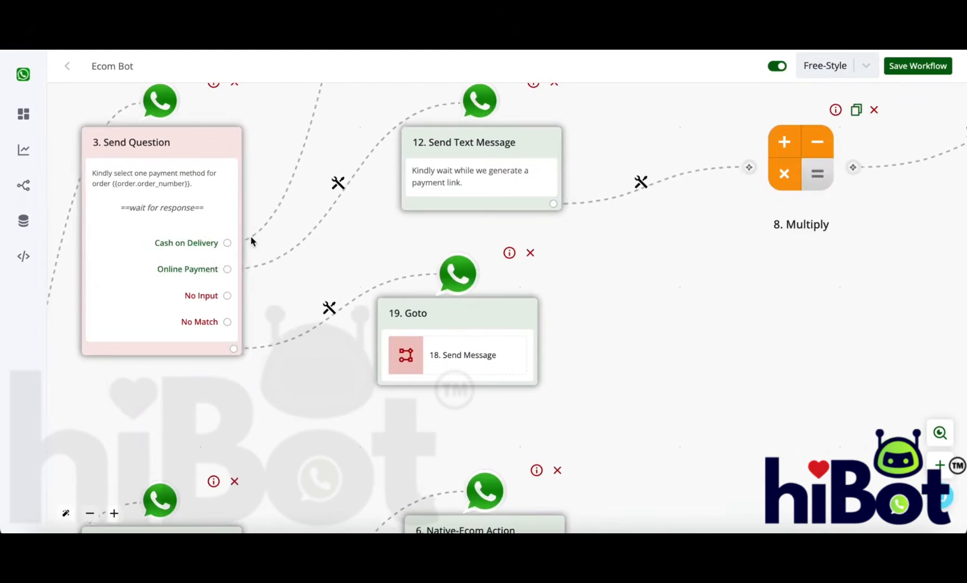
drag(633, 252, 512, 311)
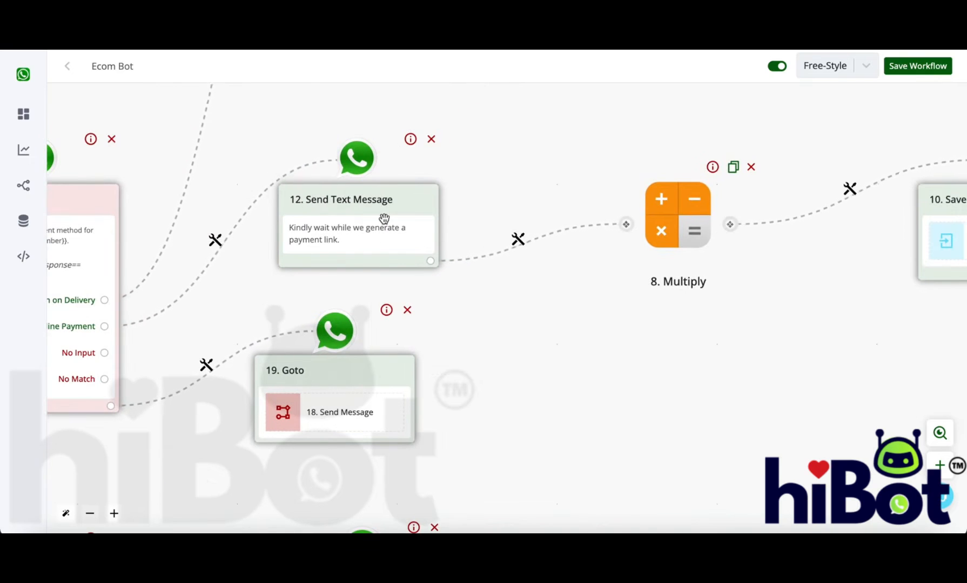
drag(644, 352, 328, 361)
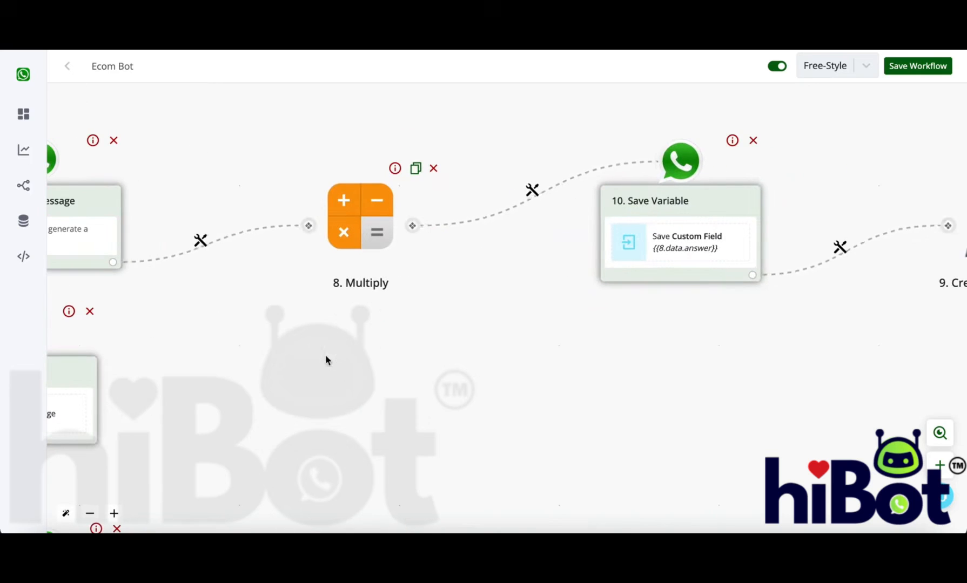
drag(287, 315, 538, 354)
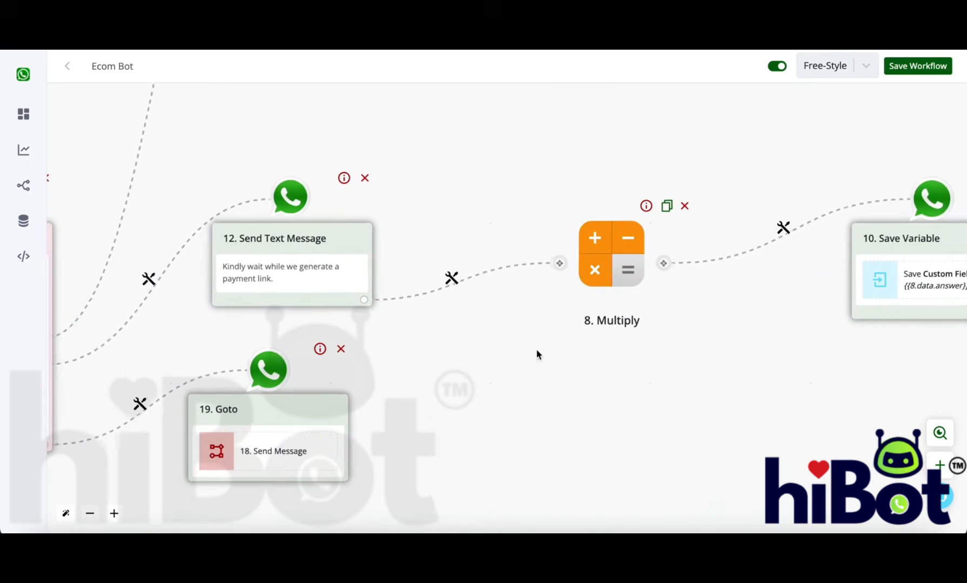
drag(391, 328, 517, 335)
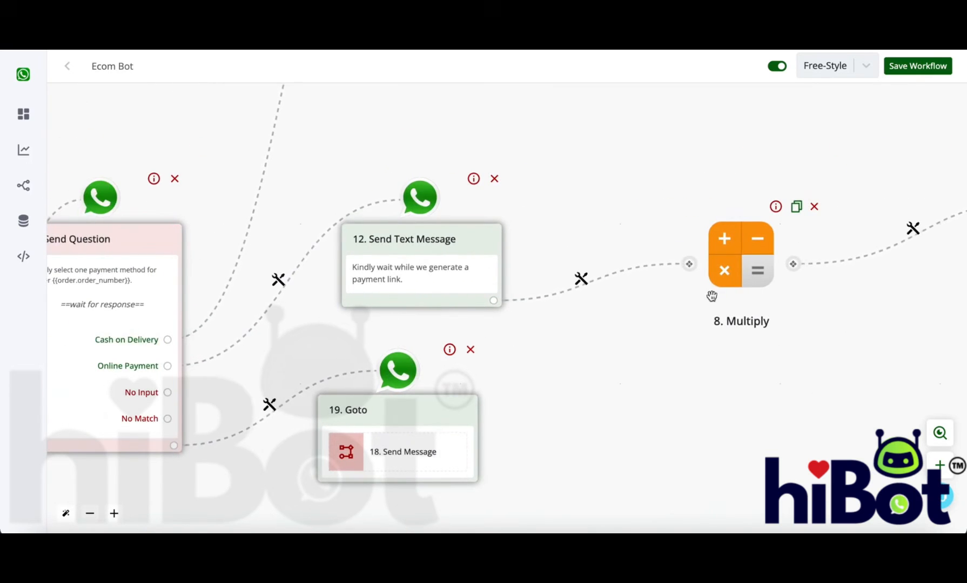
Examine the Online Payment branch from the Multiply step through Create Payment Link to the message that sends the link.
drag(712, 296, 492, 363)
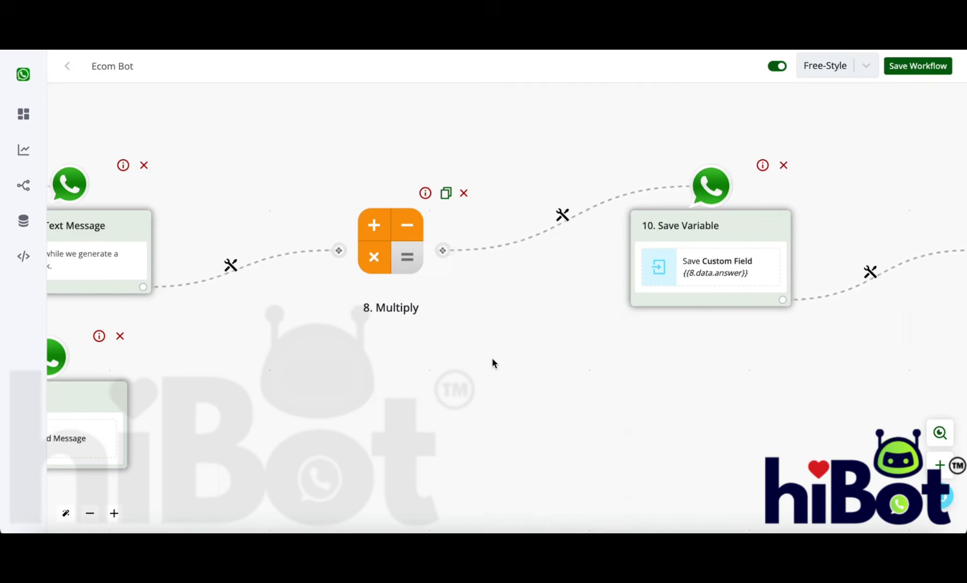
drag(655, 395, 435, 384)
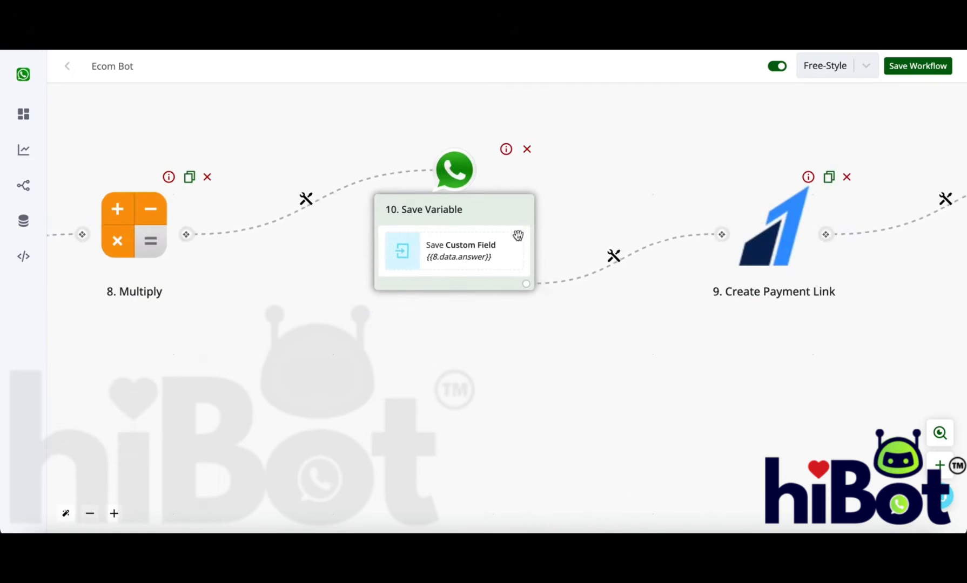
drag(679, 392, 322, 385)
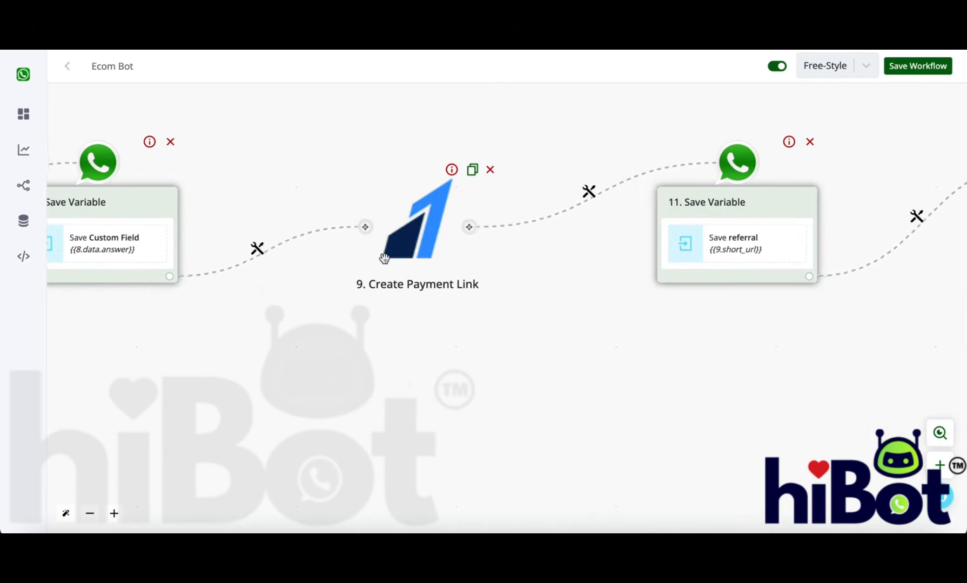
drag(603, 369, 464, 373)
drag(826, 357, 378, 360)
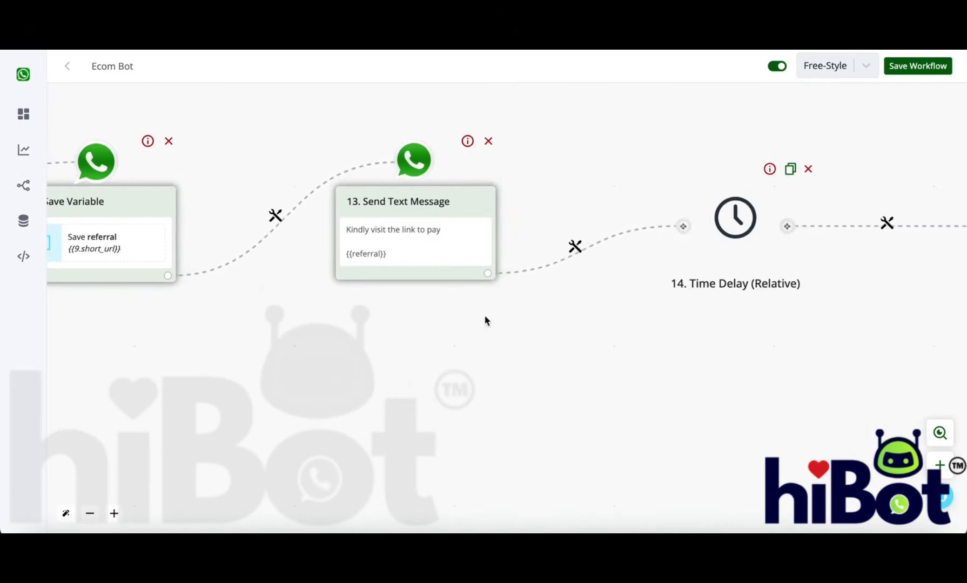
Examine the end of the Online Payment branch: the relative time delay, the Basic Router, and its payment-confirmed and Payment Failed messages.
scroll(437, 251, down, 4)
drag(671, 355, 364, 374)
drag(490, 348, 428, 347)
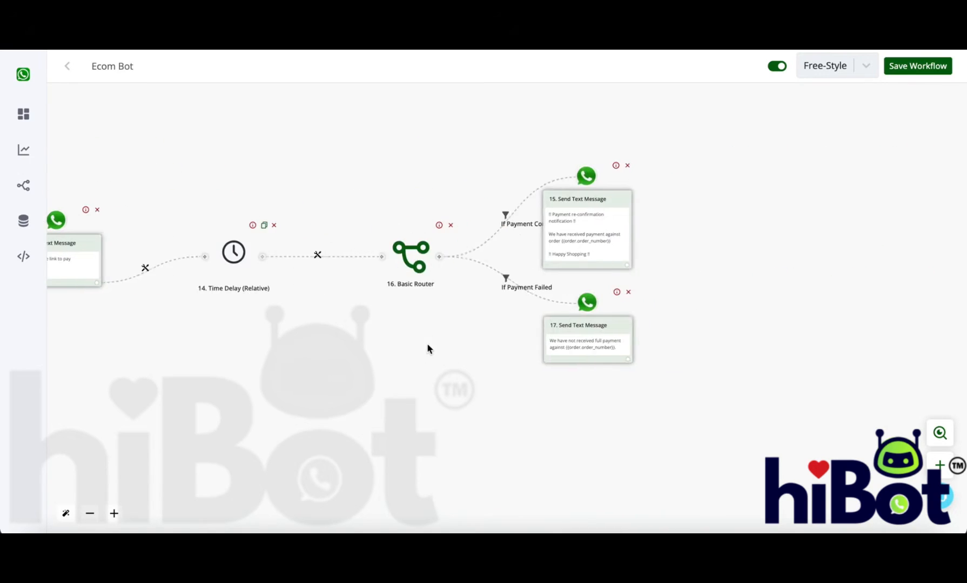
scroll(556, 265, up, 4)
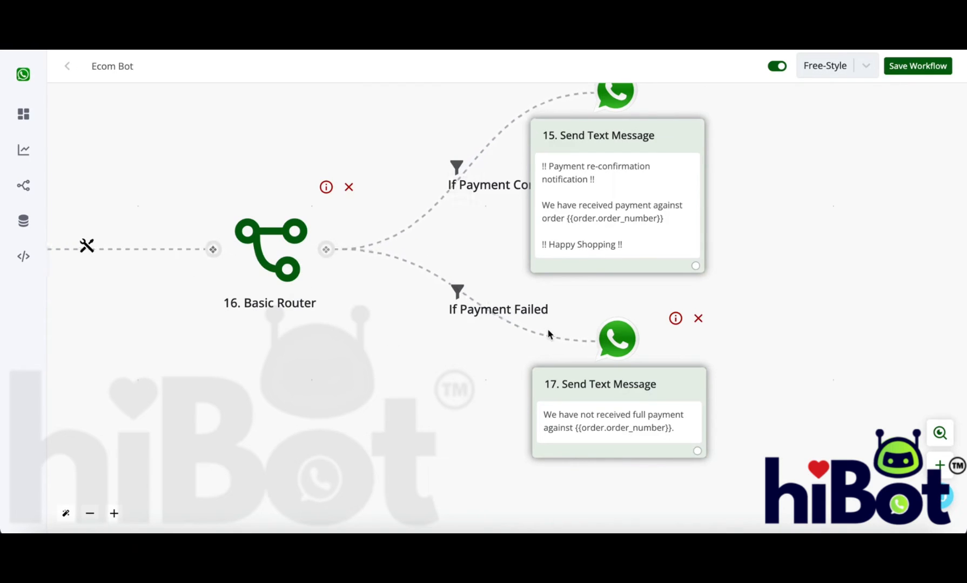
drag(378, 348, 587, 354)
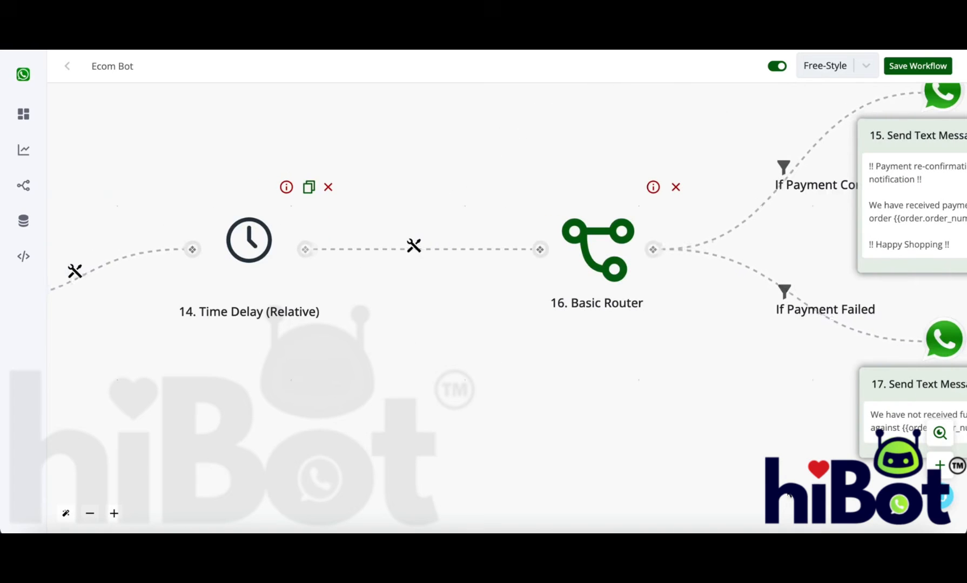
drag(314, 399, 62, 381)
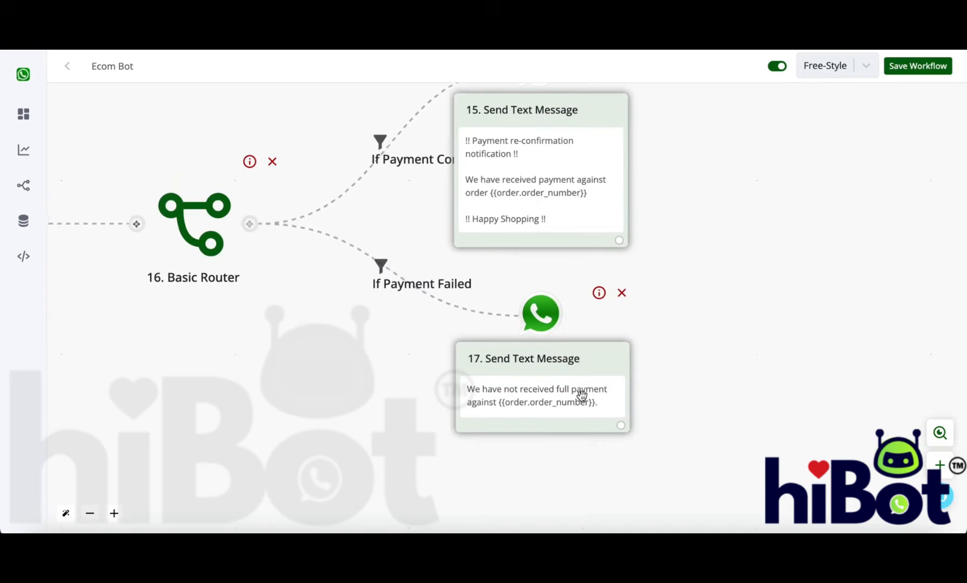
Review the Ecom Bot workflow backwards from the payment result messages to the When New Order Received trigger.
scroll(369, 451, down, 5)
scroll(367, 452, down, 1)
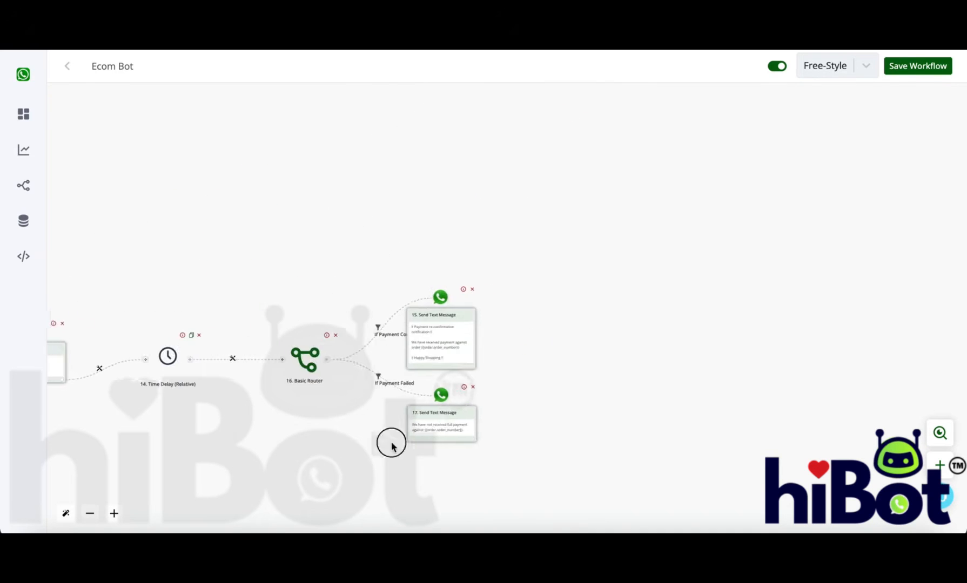
drag(391, 443, 735, 439)
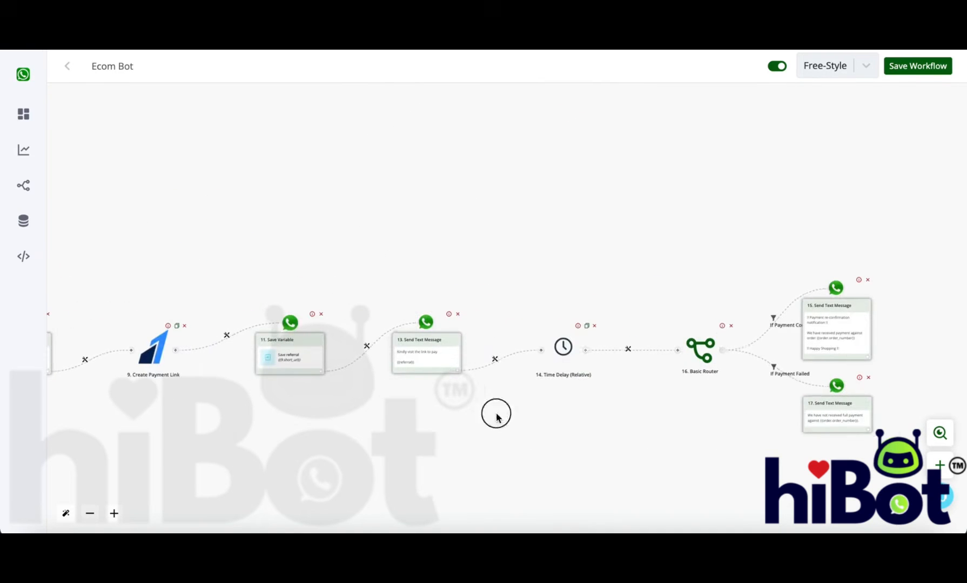
drag(496, 413, 932, 442)
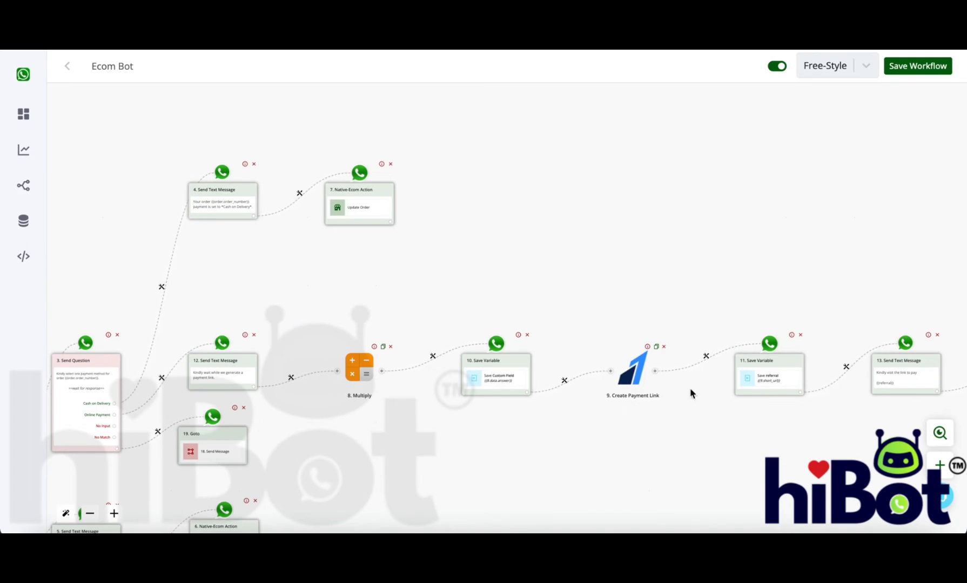
drag(621, 402, 572, 373)
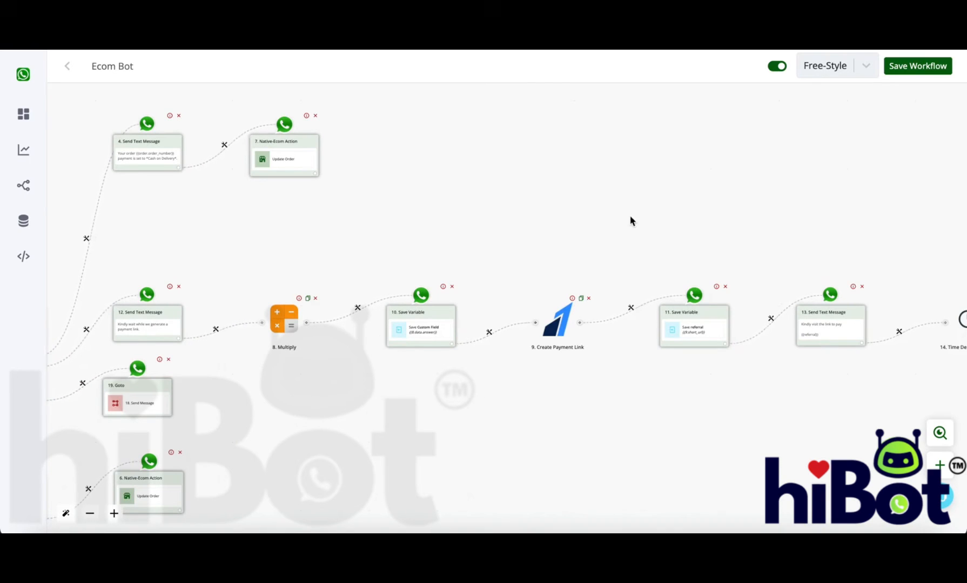
drag(408, 181, 734, 173)
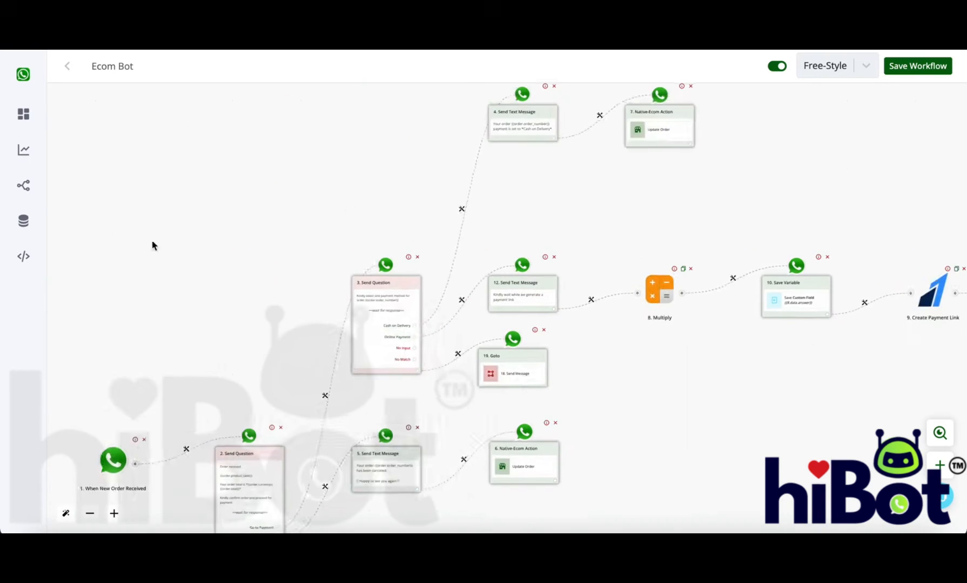
drag(152, 244, 233, 174)
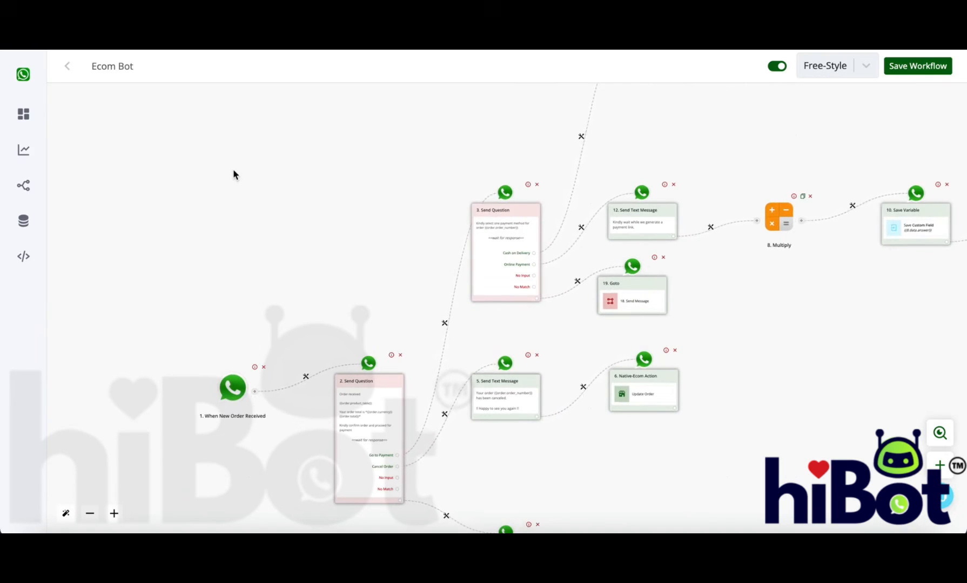
Return to the workflow list, open the new order workflow, and review it from the payment question back to its trigger.
mouse_move(32, 170)
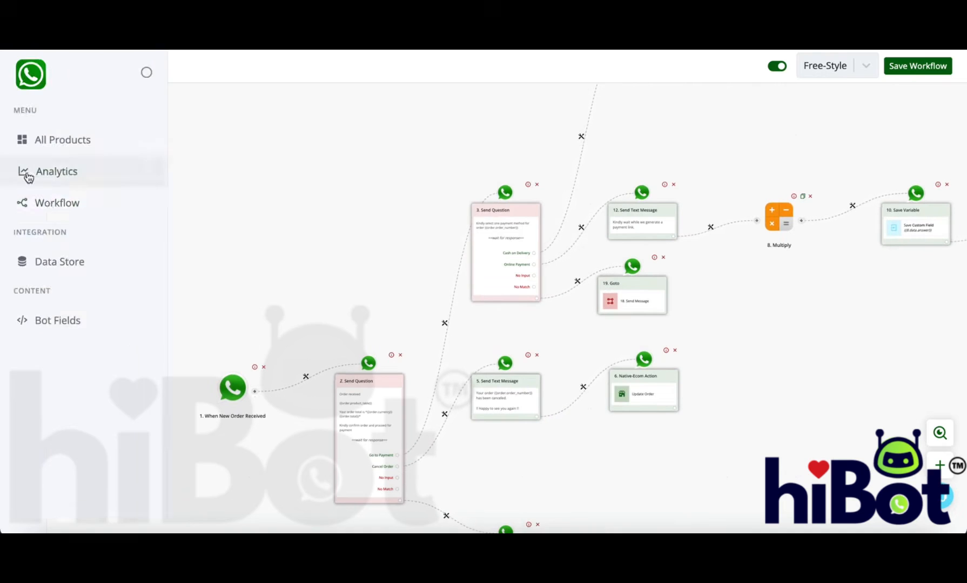
click(48, 202)
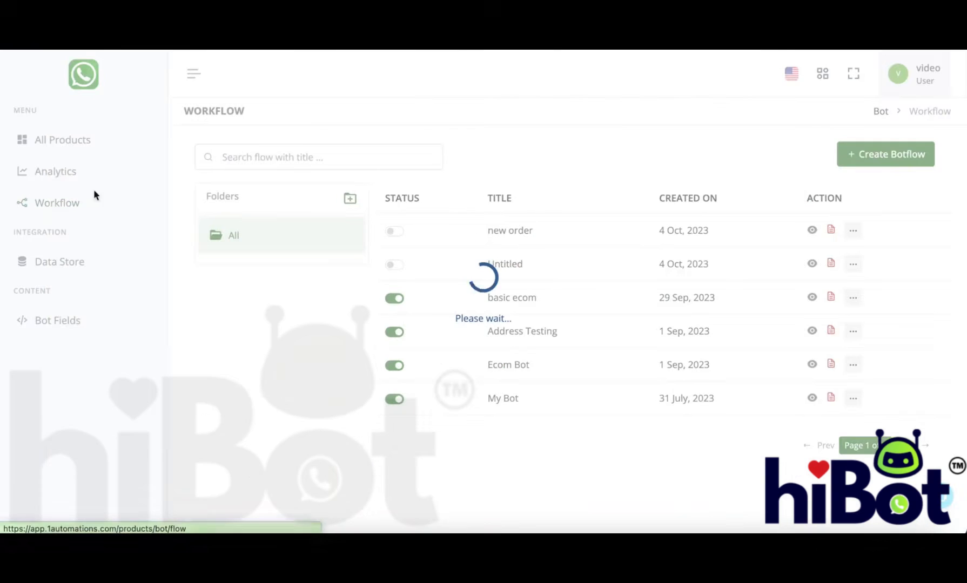
click(812, 231)
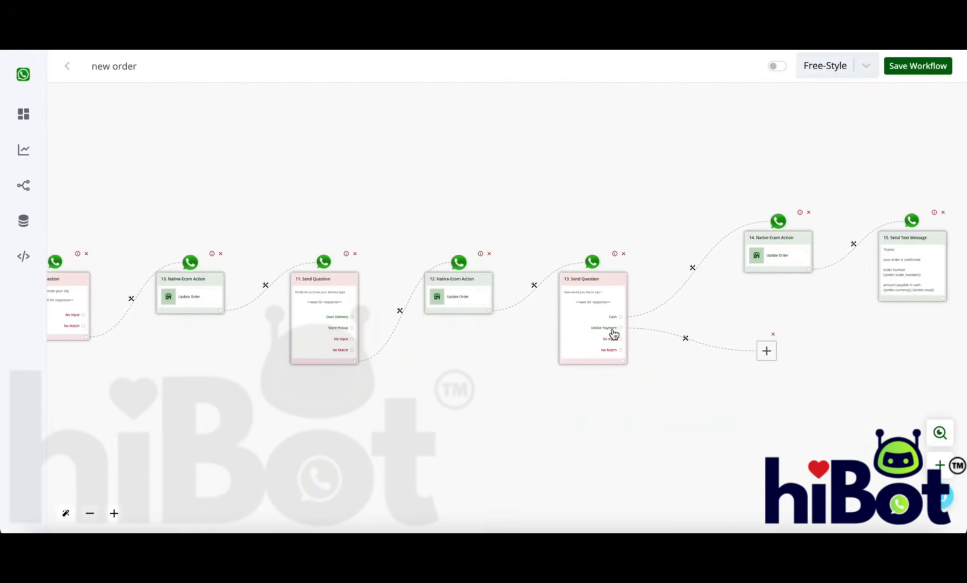
click(774, 381)
drag(774, 378, 913, 353)
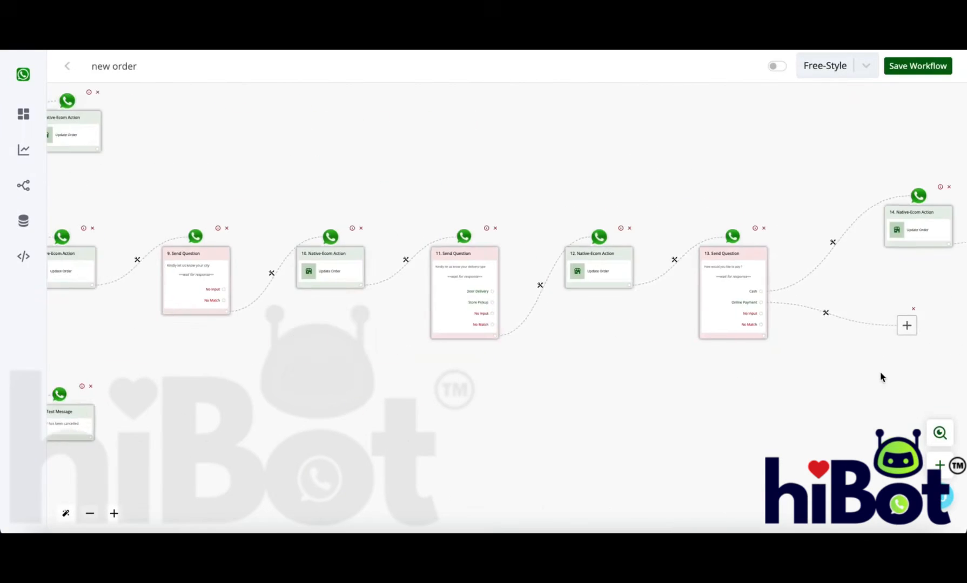
drag(538, 380, 955, 381)
drag(666, 348, 701, 360)
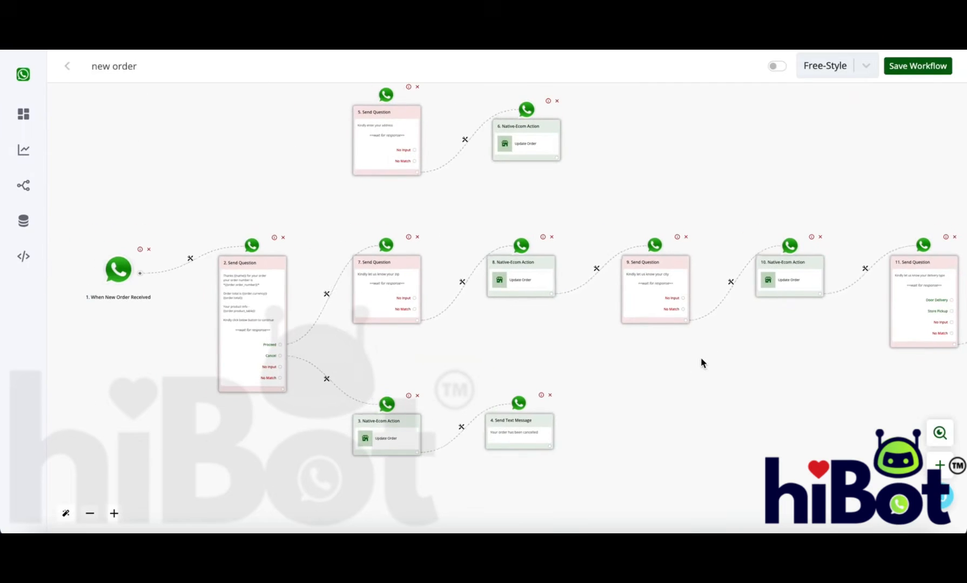